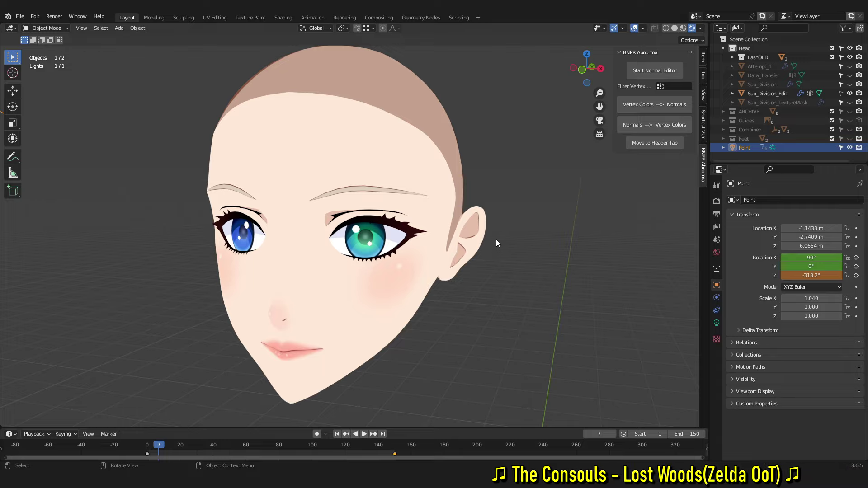
# - Start Timeline playback so the animated light sweeps across the head's shading
pyautogui.click(363, 434)
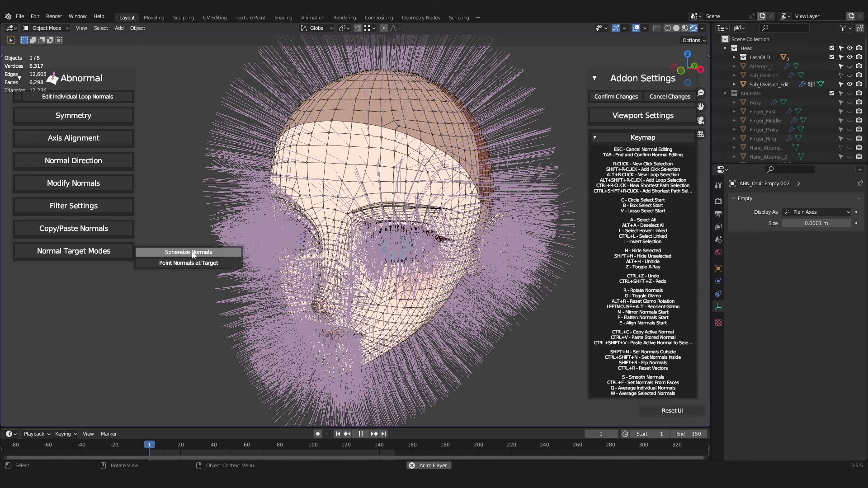
# - Select all head normals in Abnormal, apply Sphereize Normals, and bring up the light settings
pyautogui.press('a')
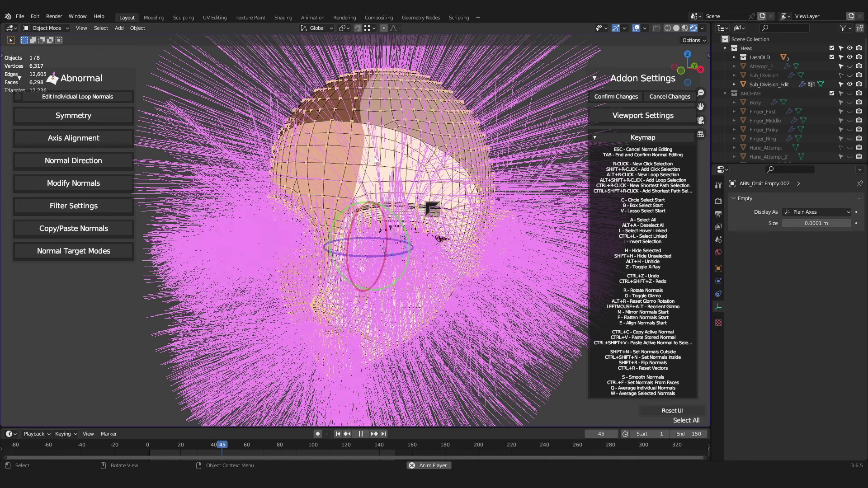
pyautogui.click(88, 254)
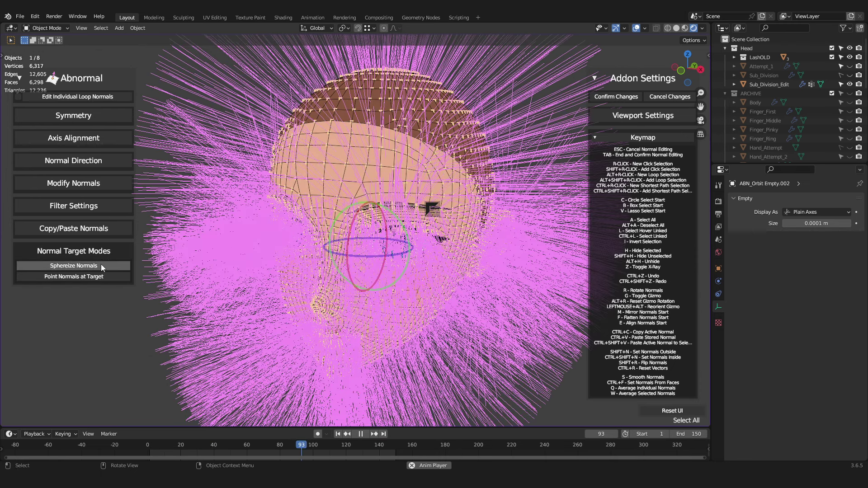
pyautogui.click(102, 264)
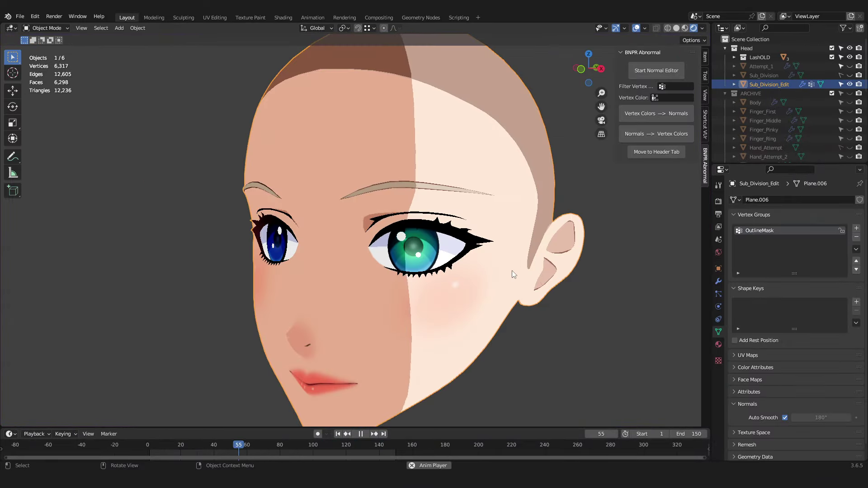
pyautogui.moveTo(514, 275); pyautogui.dragTo(585, 230, button='middle')
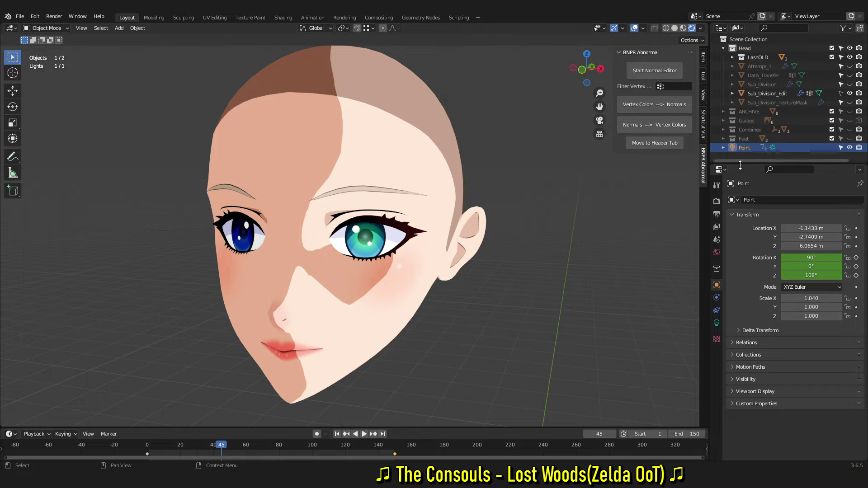
pyautogui.click(716, 323)
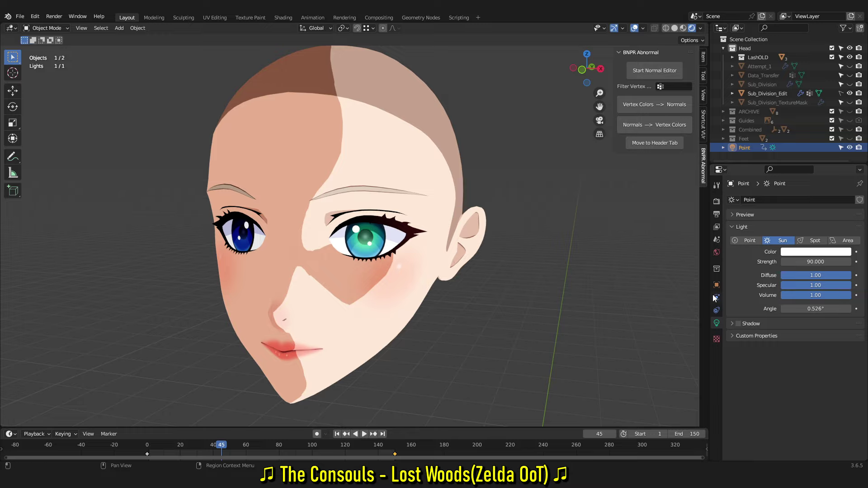
# - Review the Point light's Constraint and Light tabs, then drag its Z rotation around the head
pyautogui.click(716, 311)
pyautogui.click(717, 323)
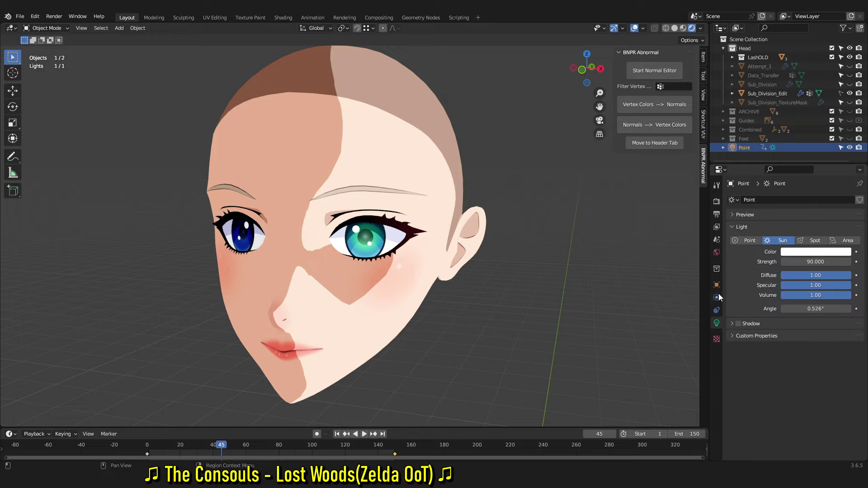
pyautogui.click(716, 285)
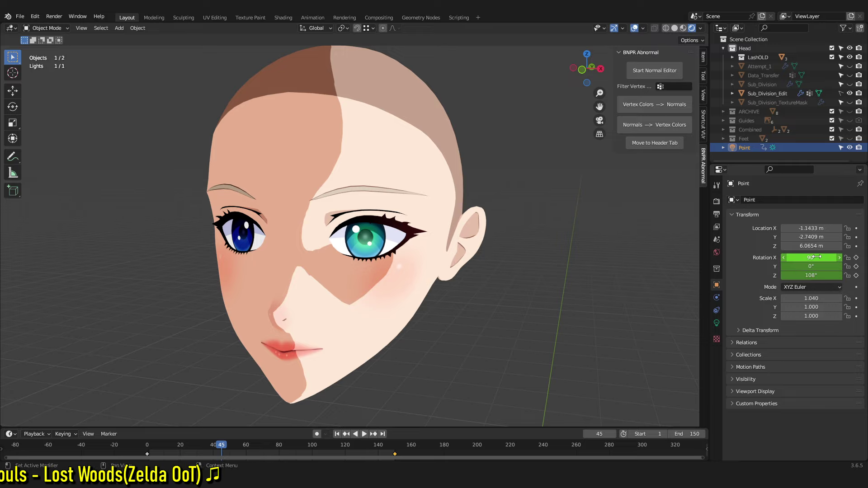
pyautogui.moveTo(812, 275); pyautogui.dragTo(768, 275)
pyautogui.scroll(-8, 656, 283)
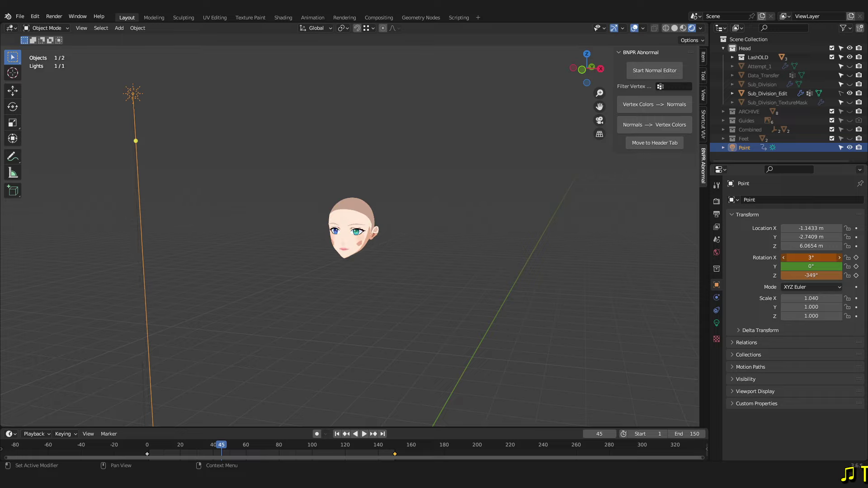
pyautogui.scroll(3, 382, 247)
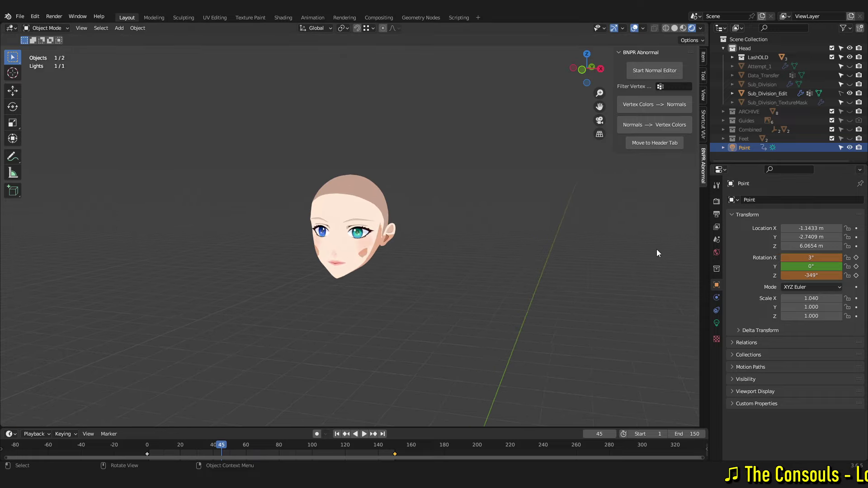
# - Set the light's X rotation to 90° and nudge its Z rotation
pyautogui.write('90')
pyautogui.press('Return')
pyautogui.scroll(1, 458, 270)
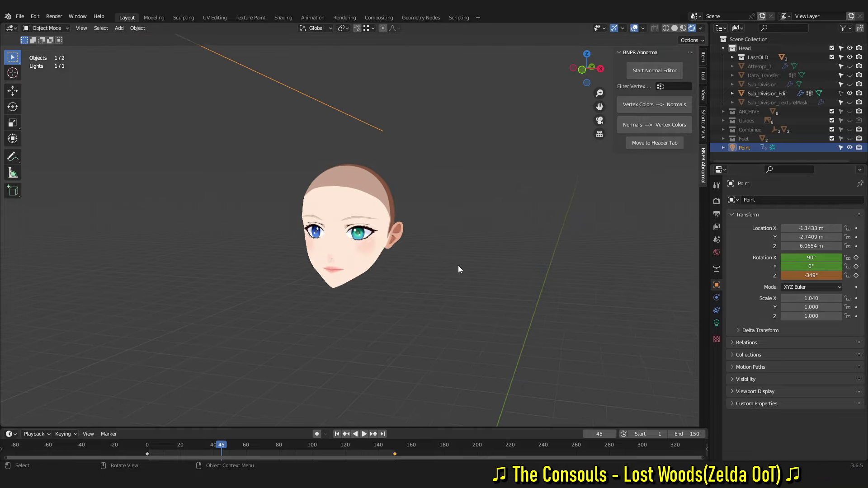
pyautogui.scroll(3, 458, 270)
pyautogui.moveTo(809, 276)
pyautogui.mouseDown()
pyautogui.moveTo(786, 275)
pyautogui.moveTo(812, 279)
pyautogui.mouseUp()
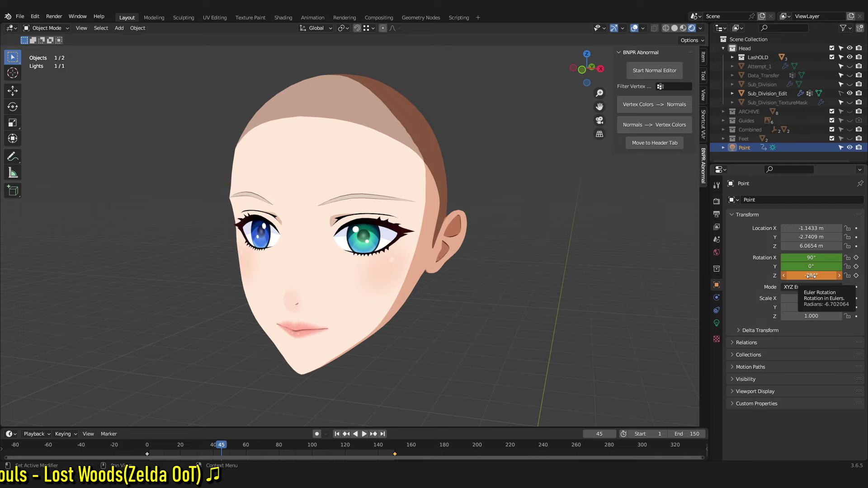
# - Orbit to front and three-quarter views while turning the light's Z rotation to -414°
pyautogui.moveTo(492, 309); pyautogui.dragTo(439, 211, button='middle')
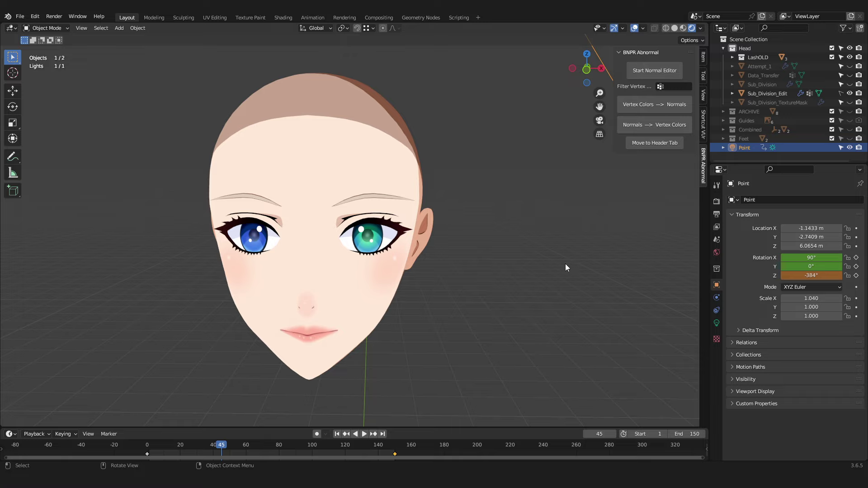
pyautogui.moveTo(565, 266); pyautogui.dragTo(492, 266, button='middle')
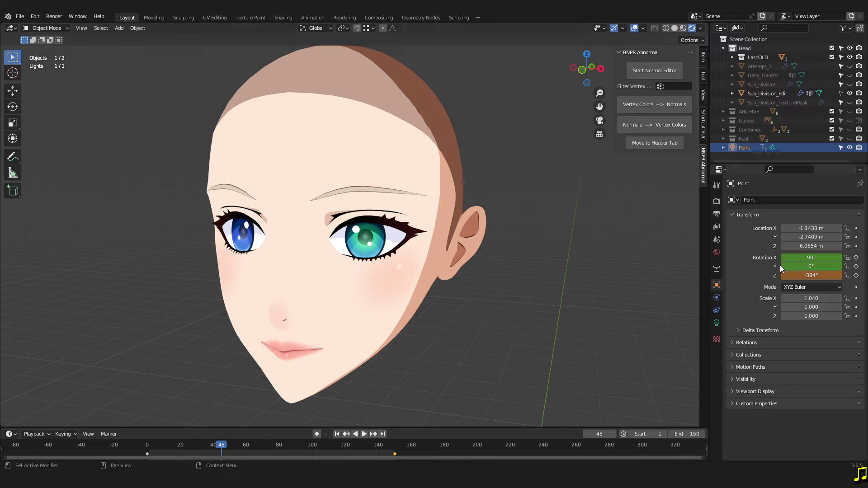
pyautogui.moveTo(811, 276); pyautogui.dragTo(808, 276)
pyautogui.scroll(5, 353, 180)
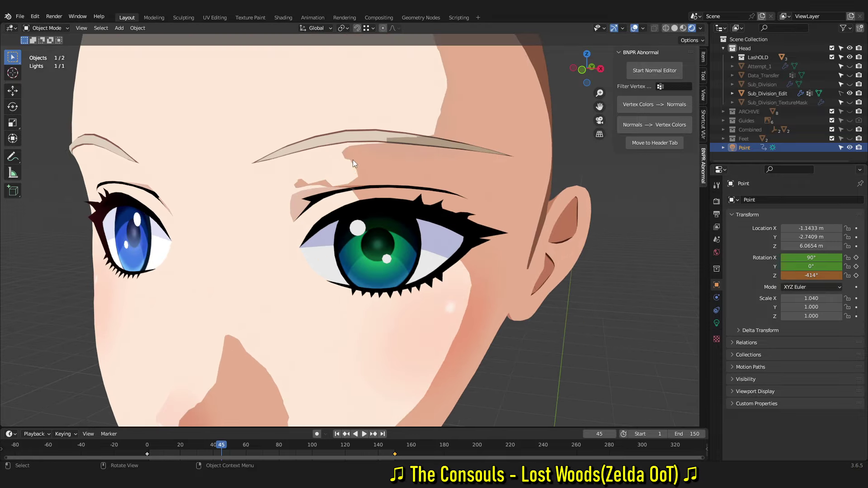
pyautogui.scroll(-2, 340, 194)
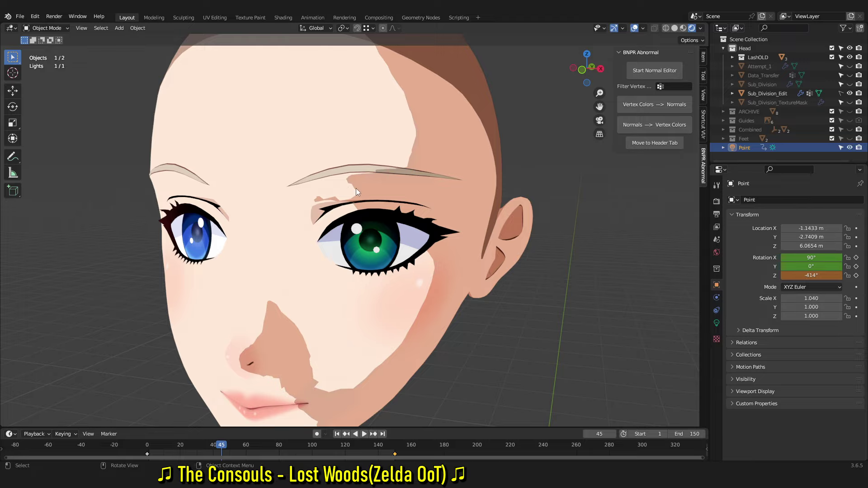
pyautogui.moveTo(342, 362); pyautogui.dragTo(354, 311, button='middle')
pyautogui.scroll(-1, 332, 342)
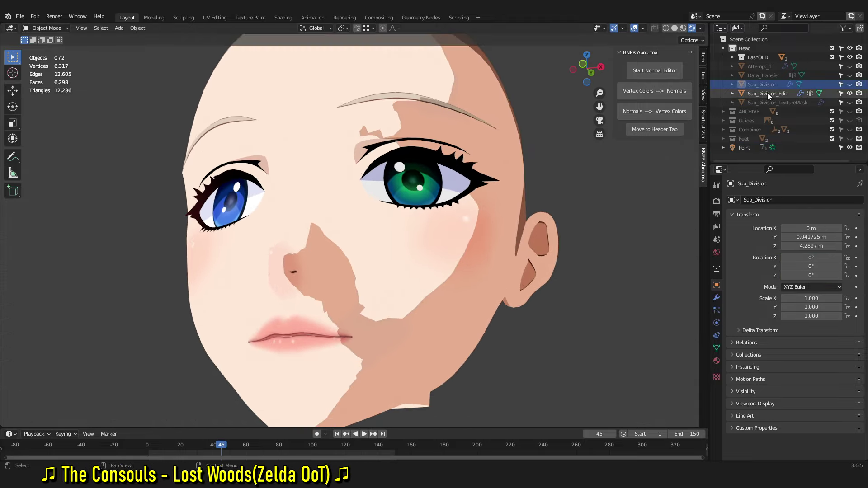
# - Put Sub_Division_Edit into Edit Mode with circle select and zoom onto the cheek wireframe
pyautogui.click(766, 94)
pyautogui.press('Tab')
pyautogui.scroll(6, 383, 254)
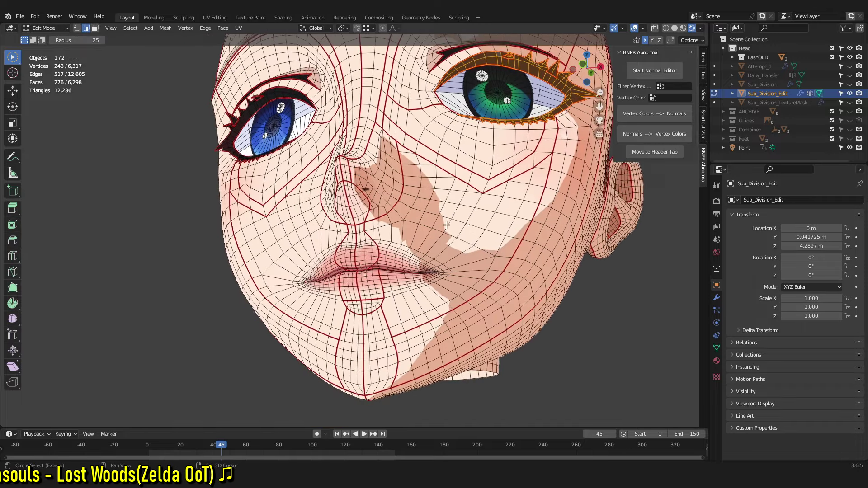
pyautogui.press('c')
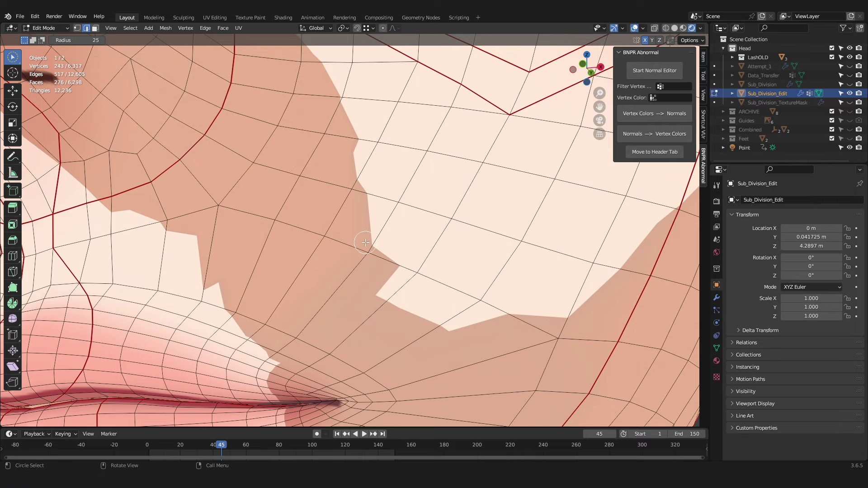
pyautogui.scroll(-5, 463, 298)
pyautogui.moveTo(462, 276); pyautogui.dragTo(460, 295, button='middle')
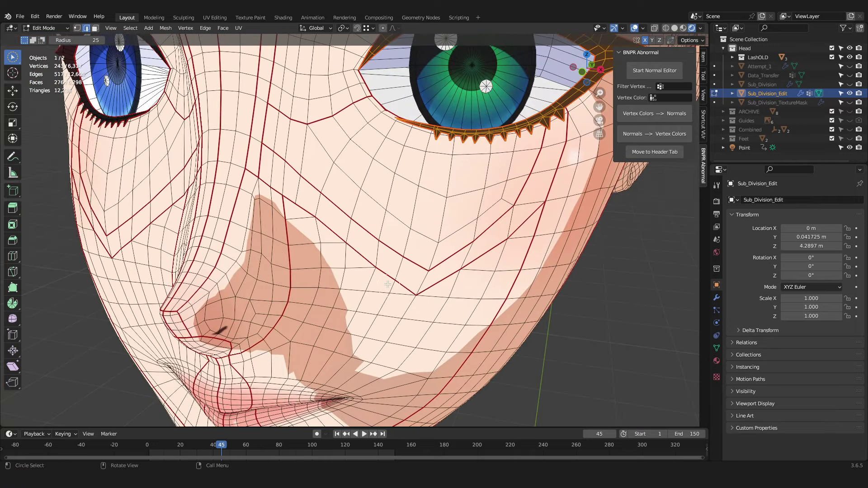
pyautogui.scroll(-4, 387, 284)
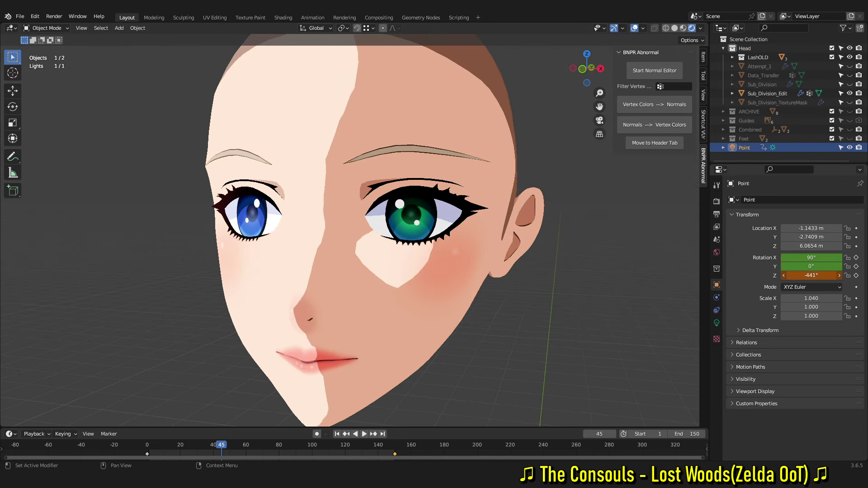
# - Sweep the Point light's Z rotation back and forth to -598°, then show the head's shape keys
pyautogui.moveTo(810, 275); pyautogui.dragTo(811, 276)
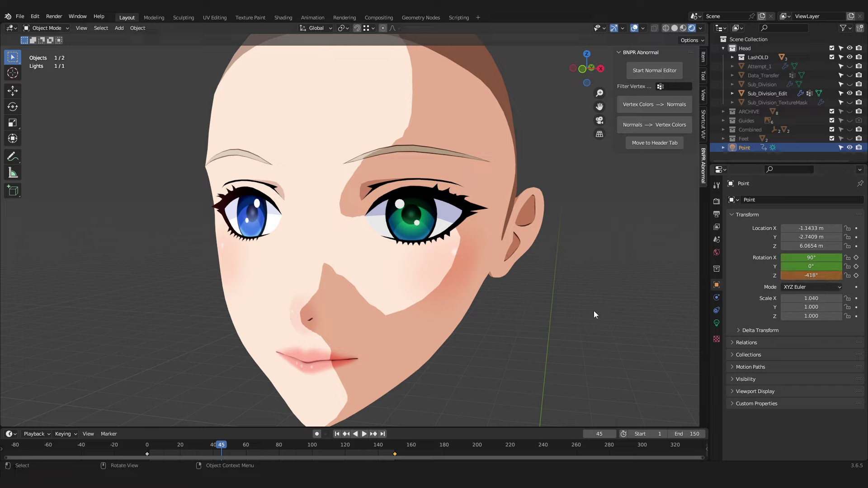
pyautogui.moveTo(811, 276); pyautogui.dragTo(741, 275)
pyautogui.moveTo(582, 287); pyautogui.dragTo(601, 283, button='middle')
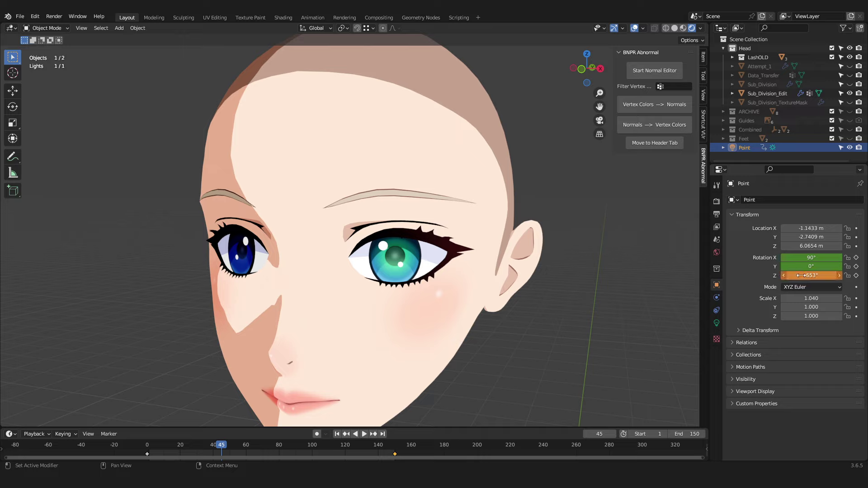
pyautogui.moveTo(811, 275); pyautogui.dragTo(838, 275)
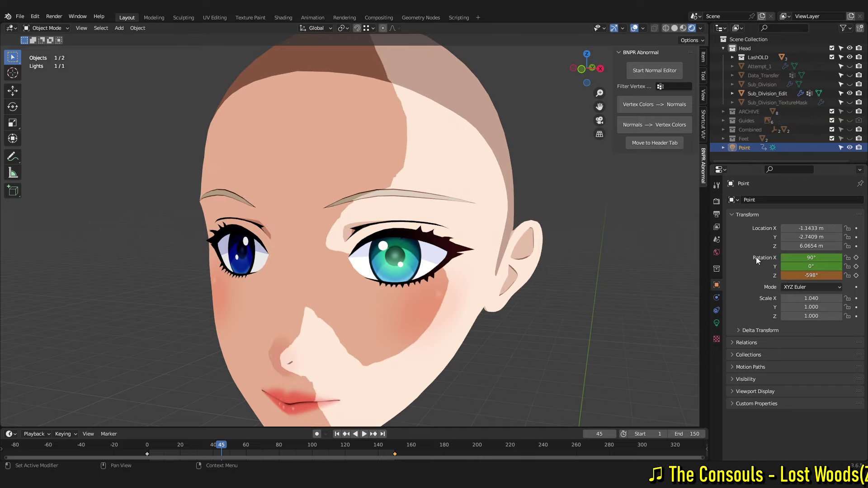
pyautogui.click(714, 323)
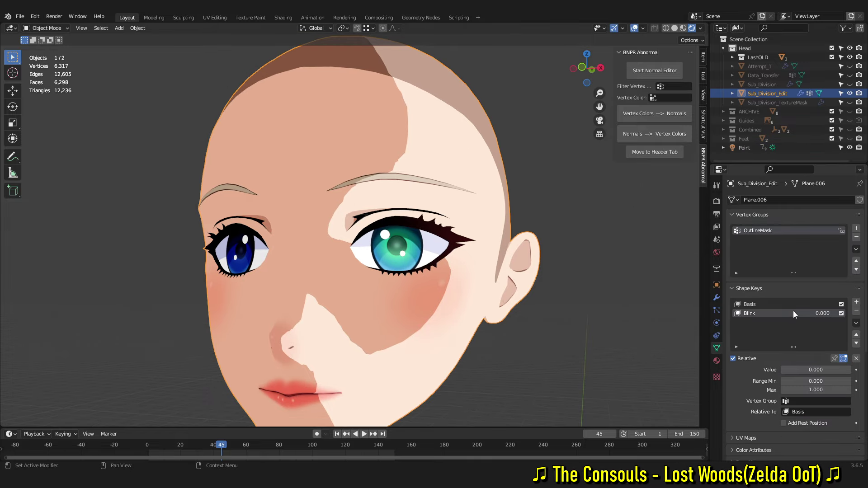
# - Set the Blink shape key's Max to 1 and its value to 1 to close the eyes
pyautogui.moveTo(816, 390); pyautogui.dragTo(788, 389)
pyautogui.click(813, 390)
pyautogui.write('1')
pyautogui.press('Return')
pyautogui.moveTo(813, 370); pyautogui.dragTo(836, 369)
pyautogui.moveTo(365, 288); pyautogui.dragTo(464, 283, button='middle')
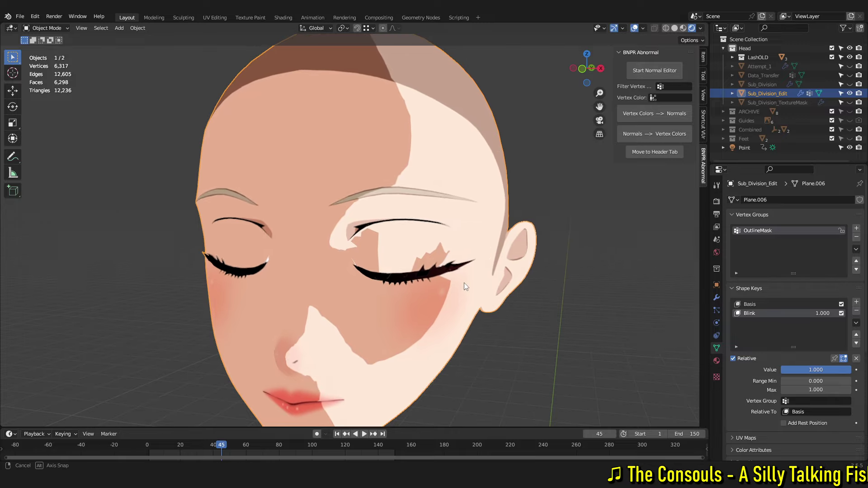
# - Rotate the Point light to -773° Z and orbit to check the head's right side
pyautogui.click(743, 147)
pyautogui.click(716, 285)
pyautogui.press('r')
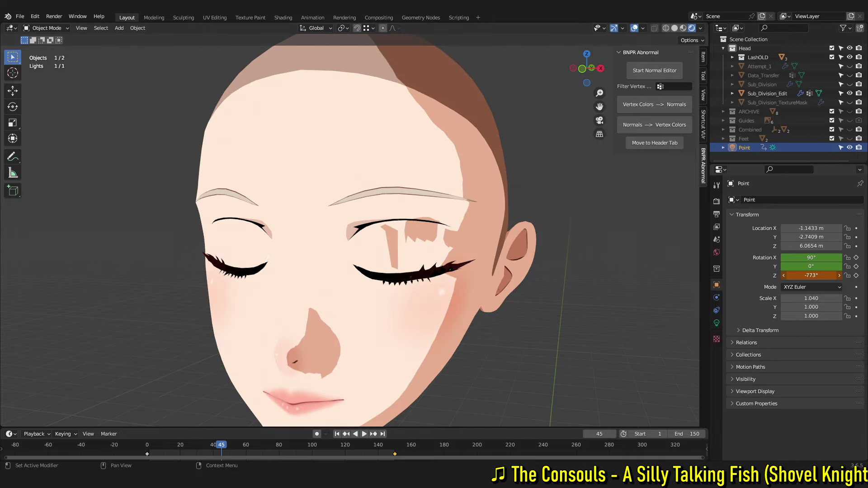
pyautogui.moveTo(467, 308); pyautogui.dragTo(473, 308, button='middle')
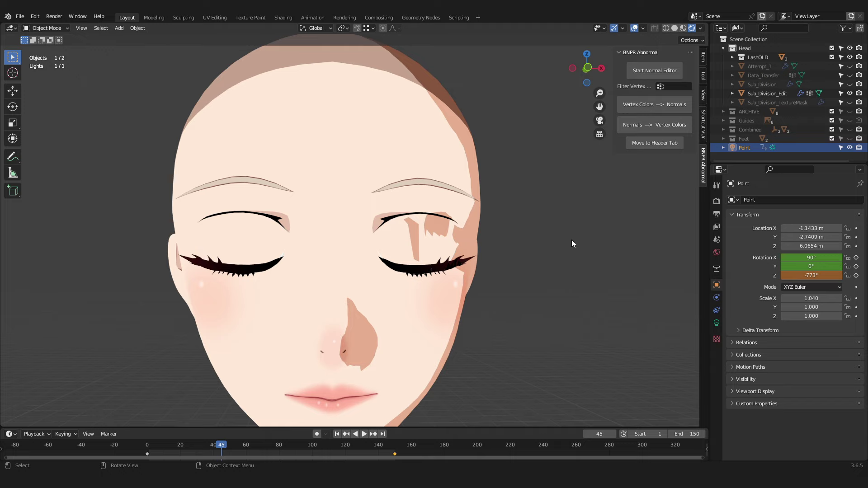
pyautogui.moveTo(571, 239); pyautogui.dragTo(462, 243, button='middle')
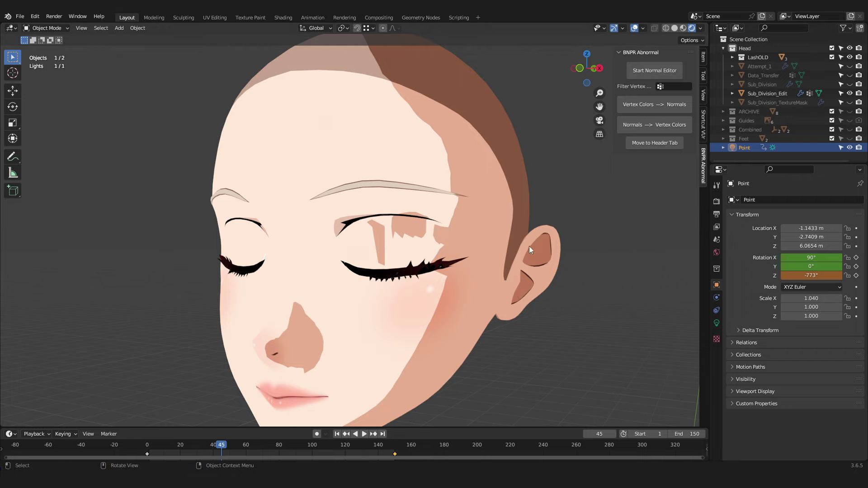
pyautogui.click(752, 75)
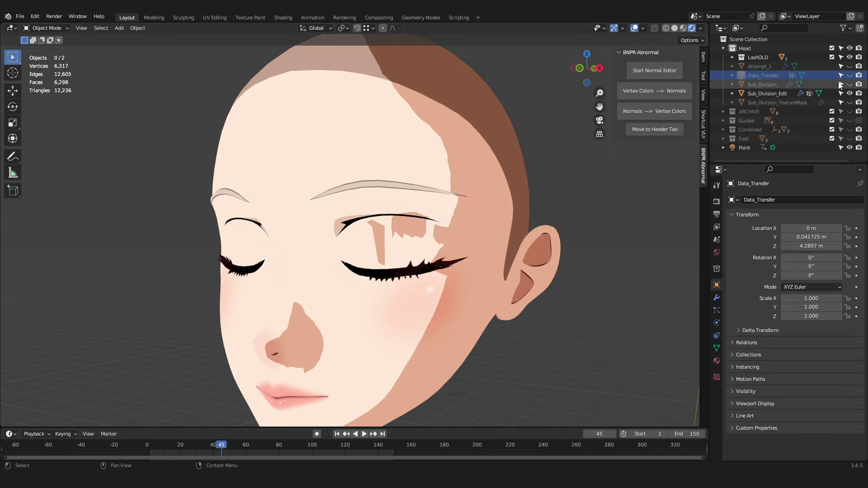
# - Hide Sub_Division_Edit, show the Data_Transfer head, and add a Data Transfer modifier
pyautogui.click(849, 93)
pyautogui.click(849, 75)
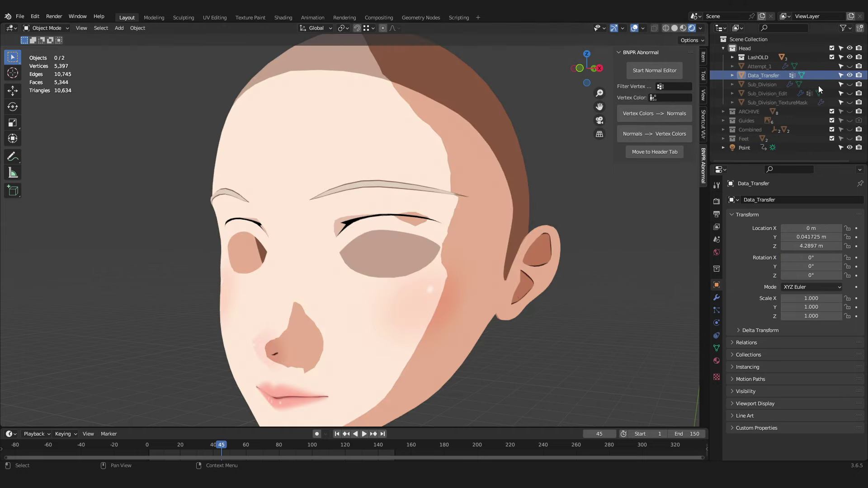
pyautogui.moveTo(383, 283); pyautogui.dragTo(470, 229, button='middle')
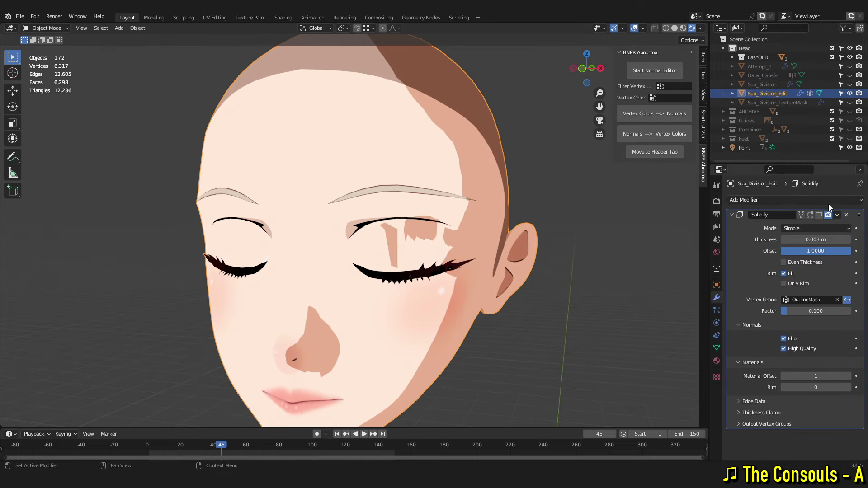
pyautogui.click(817, 200)
pyautogui.click(620, 223)
pyautogui.scroll(-5, 788, 304)
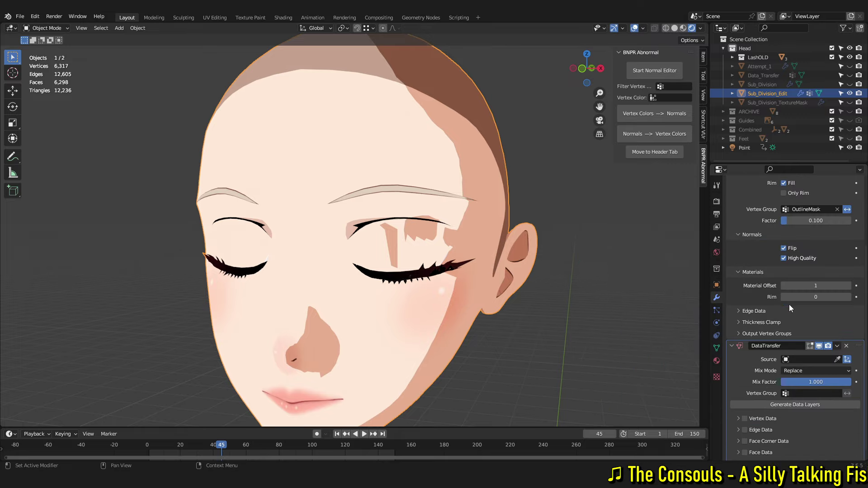
# - Set Data_Transfer as source and transfer Face Corner Custom Normals with Nearest Face Interpolated mapping
pyautogui.click(837, 350)
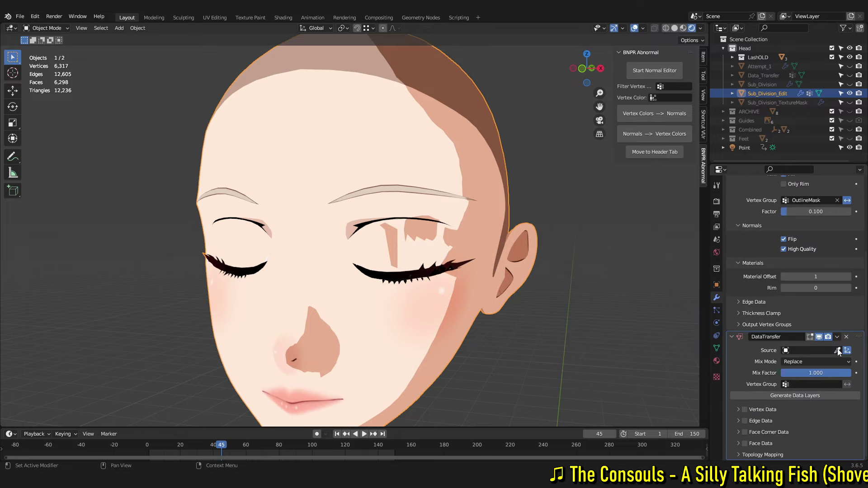
pyautogui.click(765, 75)
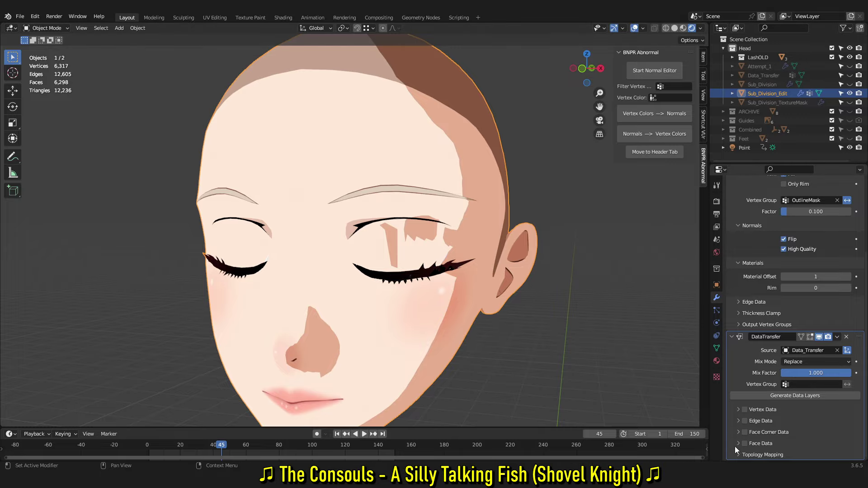
pyautogui.click(738, 431)
pyautogui.click(744, 432)
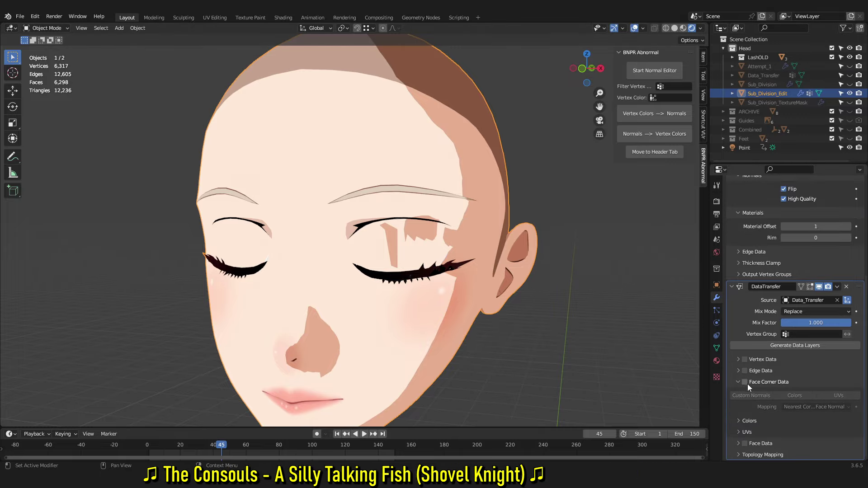
pyautogui.click(754, 396)
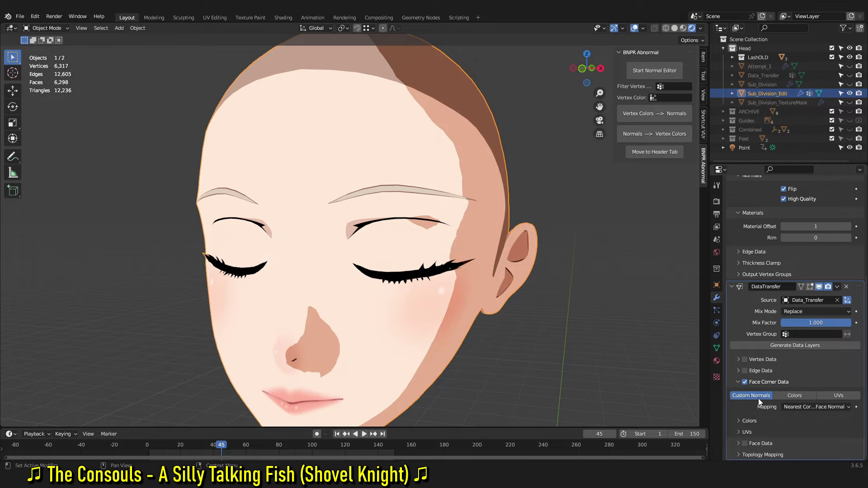
pyautogui.click(814, 407)
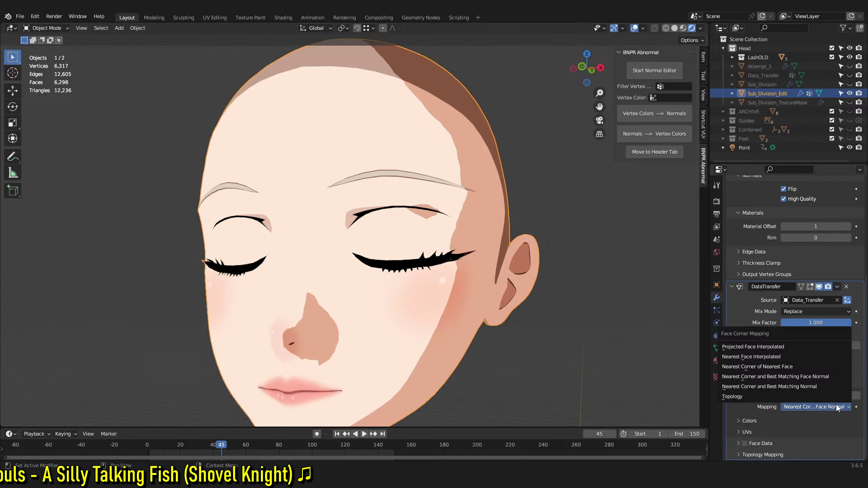
pyautogui.click(785, 357)
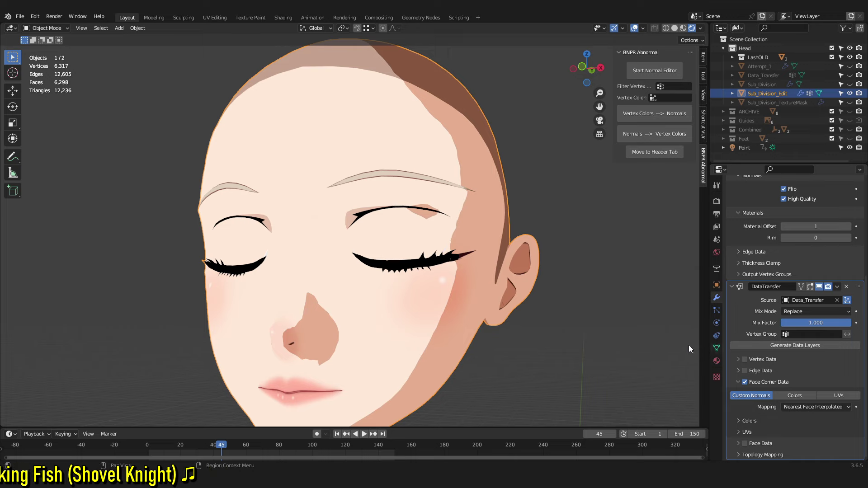
pyautogui.moveTo(562, 330); pyautogui.dragTo(361, 262, button='middle')
pyautogui.moveTo(507, 309); pyautogui.dragTo(552, 320, button='middle')
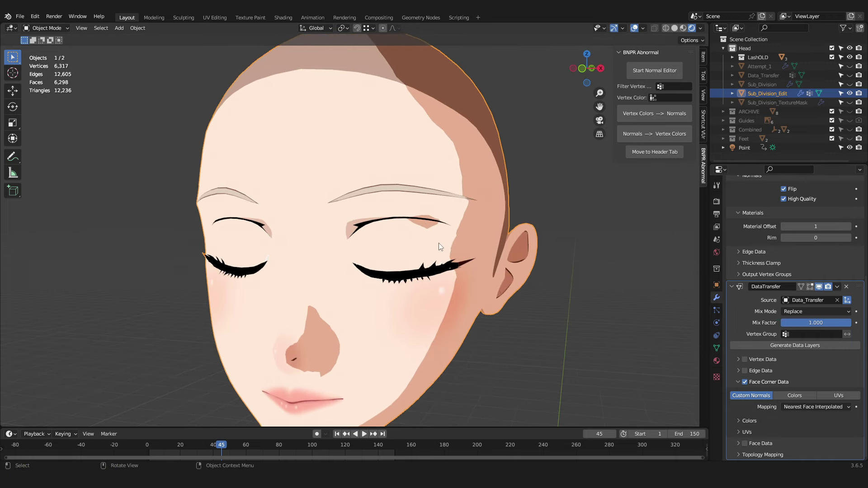
pyautogui.click(800, 104)
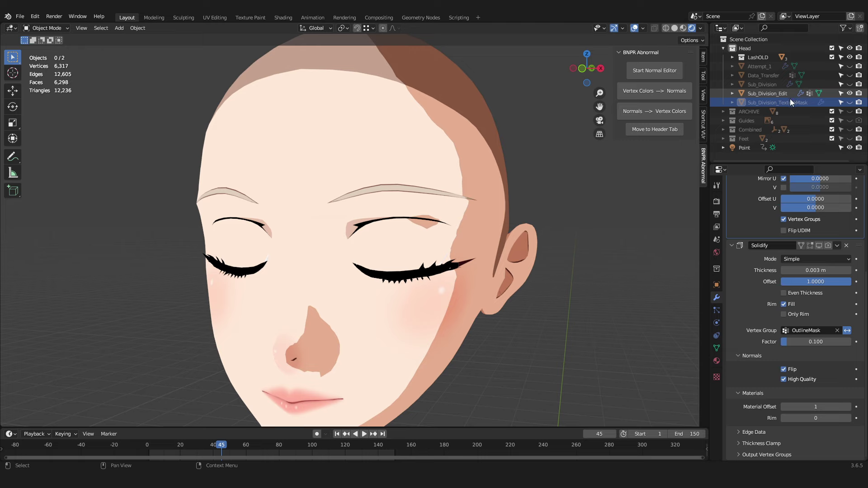
# - Select the Point light and drag its Z rotation to test the head's toon shadows
pyautogui.click(744, 147)
pyautogui.moveTo(822, 276); pyautogui.dragTo(758, 276)
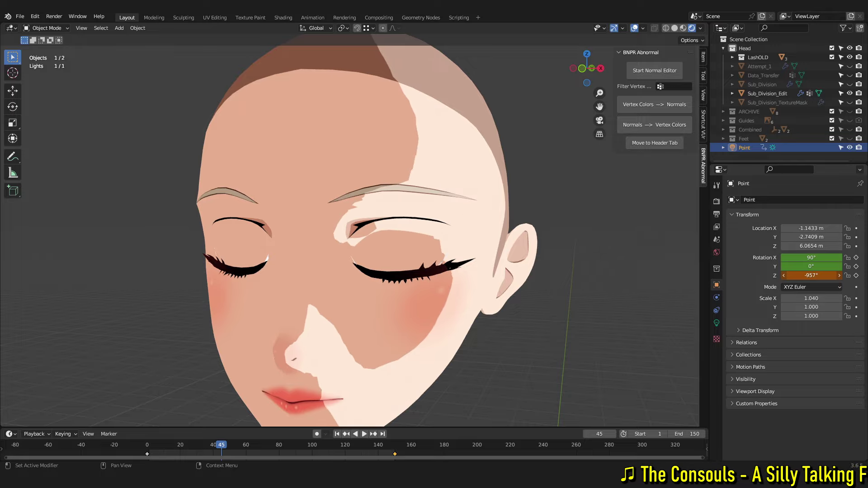
pyautogui.moveTo(809, 276); pyautogui.dragTo(809, 273)
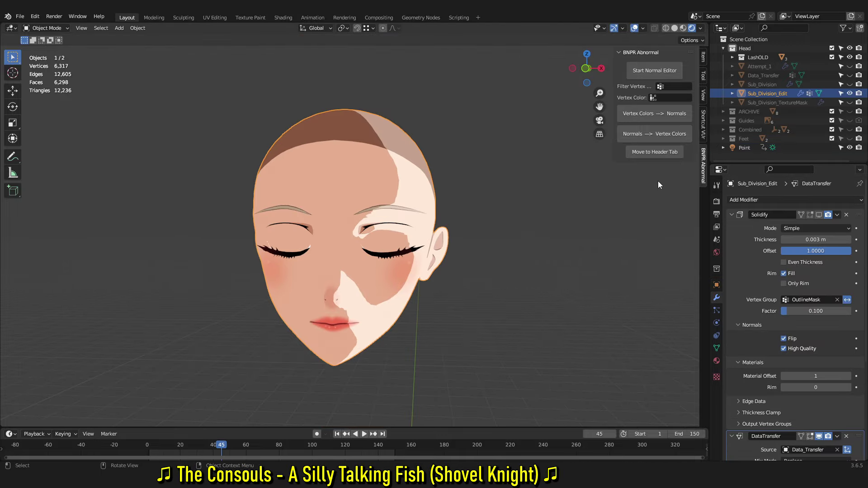
pyautogui.moveTo(617, 218); pyautogui.dragTo(606, 228, button='middle')
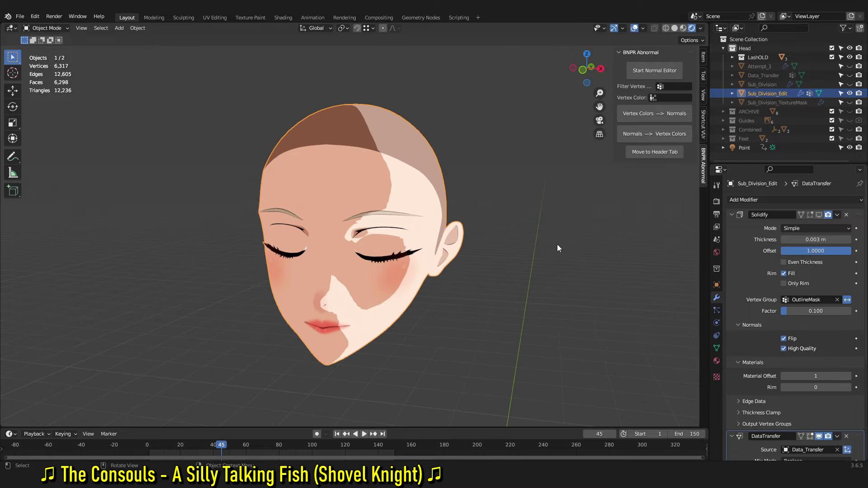
pyautogui.scroll(2, 555, 266)
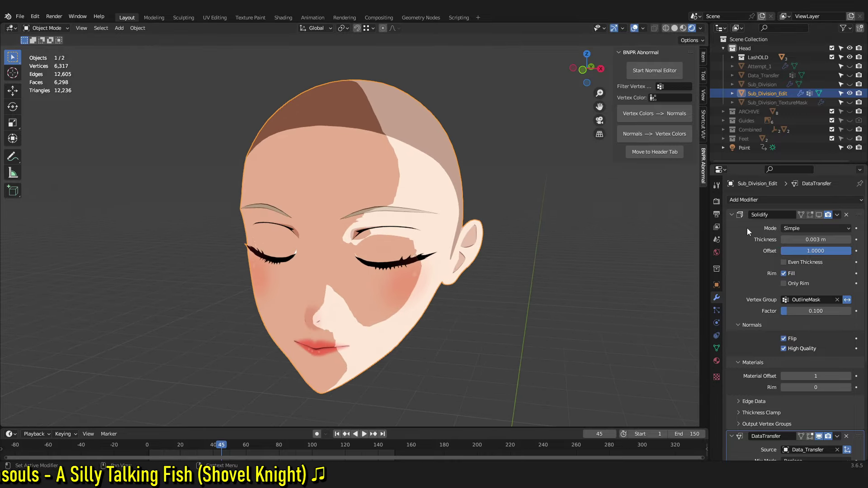
pyautogui.scroll(-3, 802, 370)
pyautogui.moveTo(481, 367); pyautogui.dragTo(495, 292, button='middle')
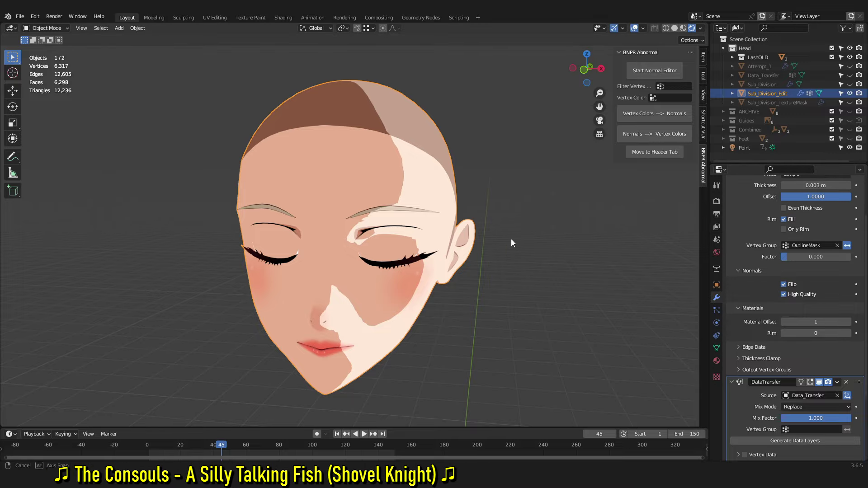
# - Switch the viewport to Solid shading and orbit to frontal and three-quarter views of the head
pyautogui.moveTo(511, 238); pyautogui.dragTo(498, 229, button='middle')
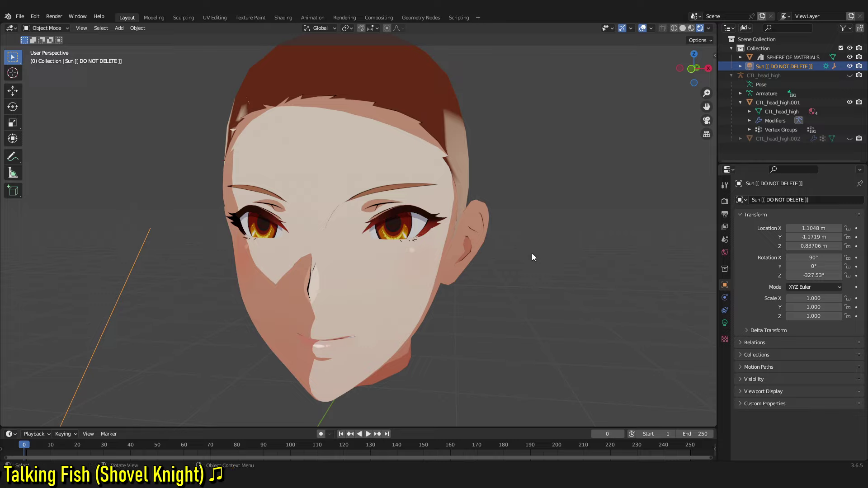
pyautogui.moveTo(532, 254); pyautogui.dragTo(519, 201, button='middle')
pyautogui.press('z')
pyautogui.moveTo(520, 260)
pyautogui.keyDown('shift'); pyautogui.mouseDown(button='middle')
pyautogui.moveTo(597, 298)
pyautogui.moveTo(520, 267)
pyautogui.moveTo(530, 276)
pyautogui.moveTo(525, 252)
pyautogui.mouseUp(button='middle'); pyautogui.keyUp('shift')
pyautogui.moveTo(372, 233); pyautogui.dragTo(461, 283, button='middle')
pyautogui.scroll(4, 413, 306)
pyautogui.scroll(-4, 415, 294)
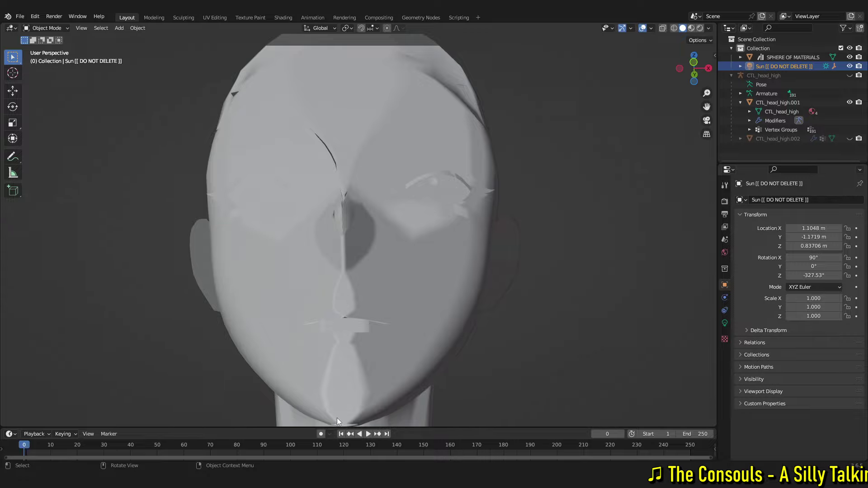
# - Zoom in and put CTL_head_high.001 into Edit Mode to see its triangle wireframe
pyautogui.moveTo(343, 382); pyautogui.dragTo(348, 162, button='middle')
pyautogui.scroll(5, 349, 162)
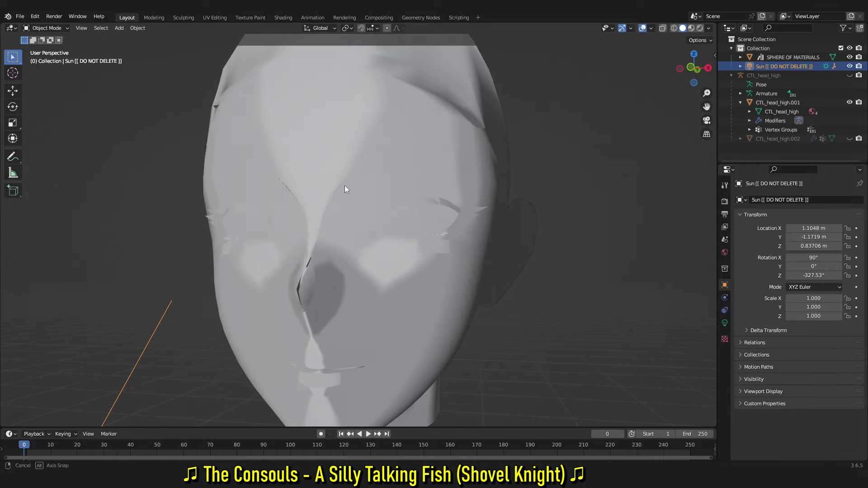
pyautogui.scroll(5, 375, 265)
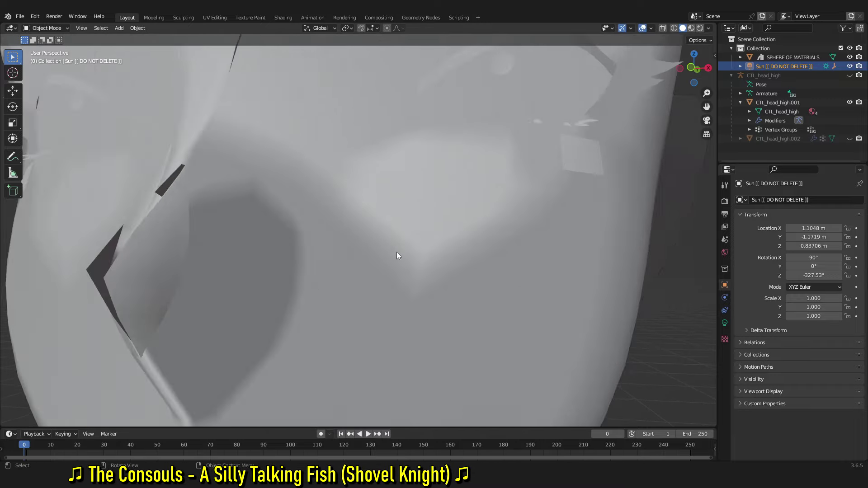
pyautogui.moveTo(412, 228); pyautogui.dragTo(407, 227, button='middle')
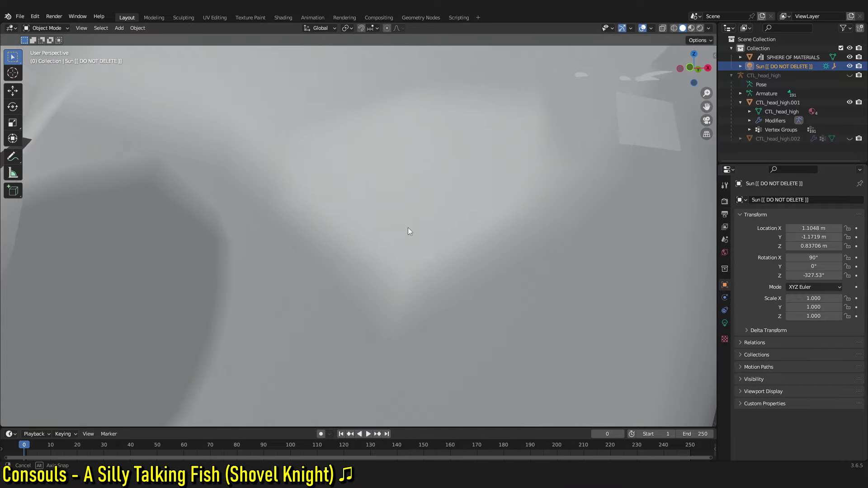
pyautogui.click(452, 219)
pyautogui.press('Tab')
pyautogui.scroll(-6, 475, 228)
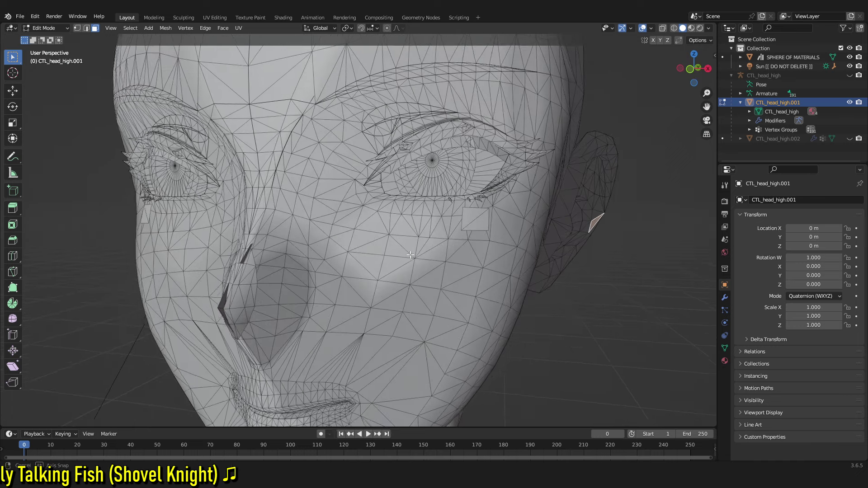
pyautogui.scroll(2, 422, 292)
pyautogui.keyDown('shift'); pyautogui.moveTo(419, 297); pyautogui.dragTo(365, 289, button='middle'); pyautogui.keyUp('shift')
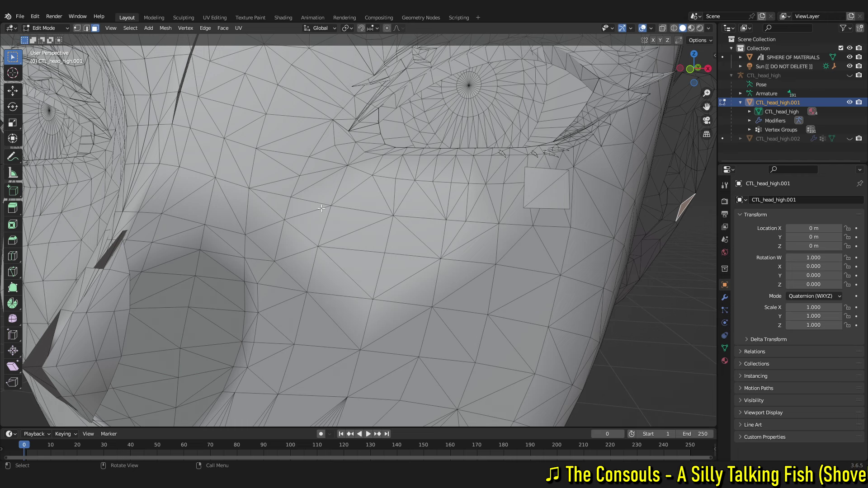
# - Orbit through side, front and three-quarter views of the face, then switch to Rendered shading
pyautogui.scroll(-3, 452, 352)
pyautogui.moveTo(452, 351); pyautogui.dragTo(398, 340, button='middle')
pyautogui.moveTo(246, 217); pyautogui.dragTo(523, 321, button='middle')
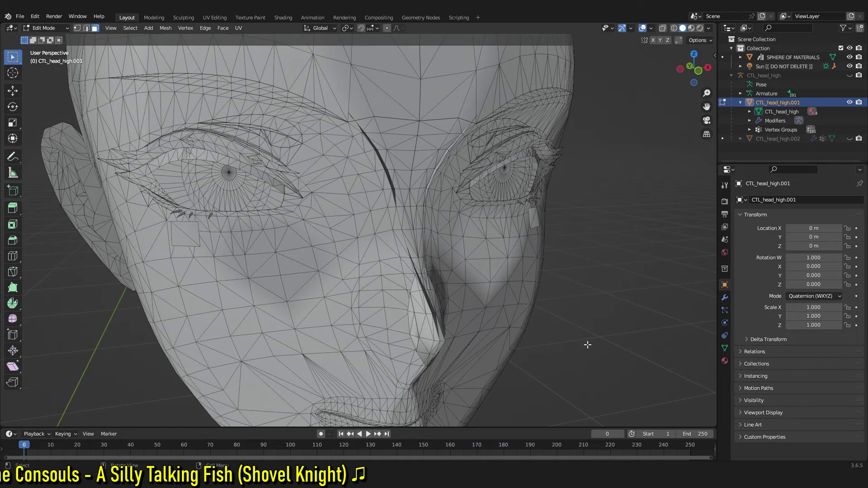
pyautogui.moveTo(633, 357); pyautogui.dragTo(349, 229, button='middle')
pyautogui.moveTo(333, 295); pyautogui.dragTo(278, 243, button='middle')
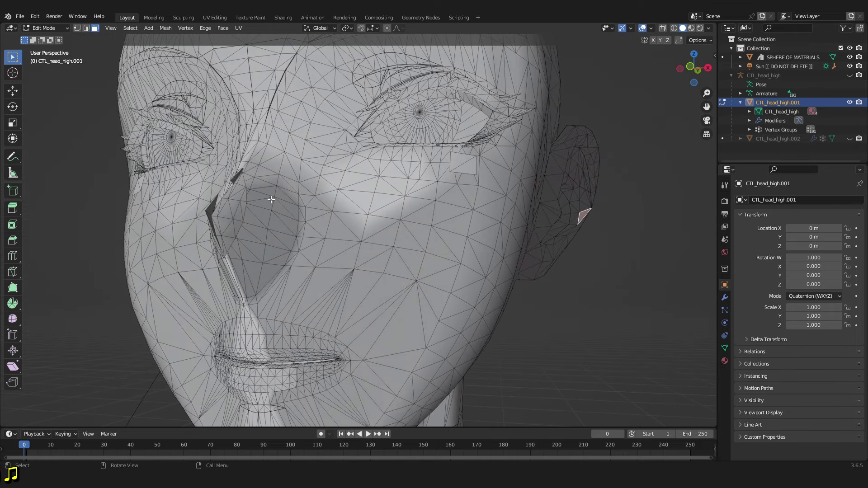
pyautogui.moveTo(272, 200); pyautogui.dragTo(296, 170, button='middle')
pyautogui.moveTo(285, 323); pyautogui.dragTo(321, 313, button='middle')
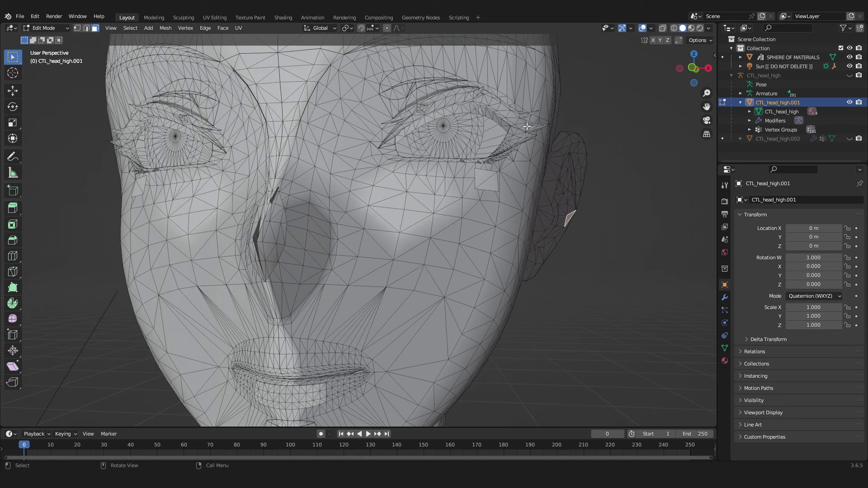
pyautogui.click(700, 28)
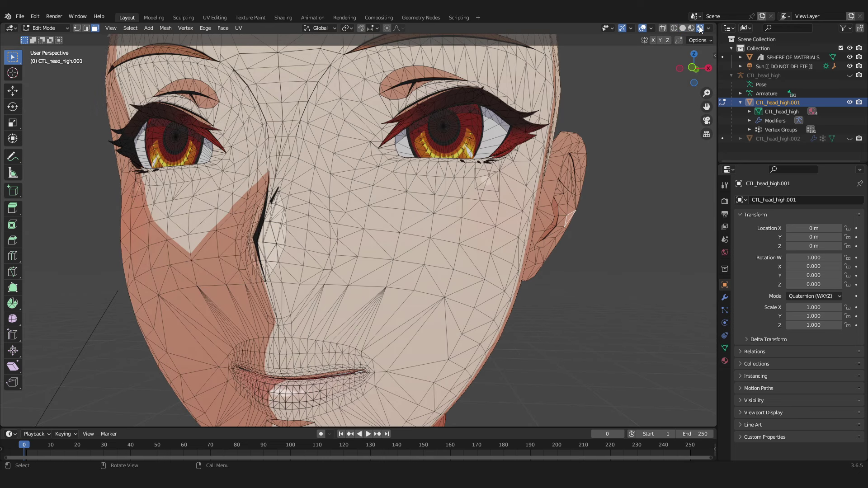
# - Turn the Sun's Z rotation to -268.53° and compare Solid versus Rendered shading
pyautogui.click(772, 67)
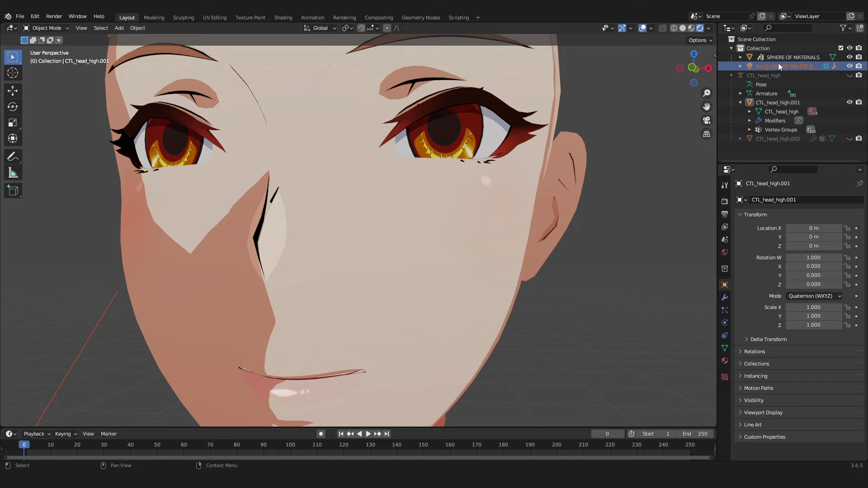
pyautogui.moveTo(813, 275); pyautogui.dragTo(836, 275)
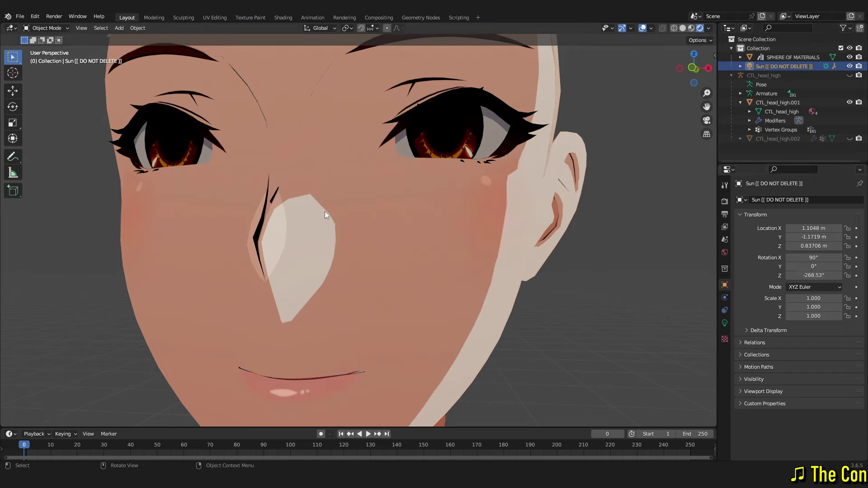
pyautogui.click(683, 28)
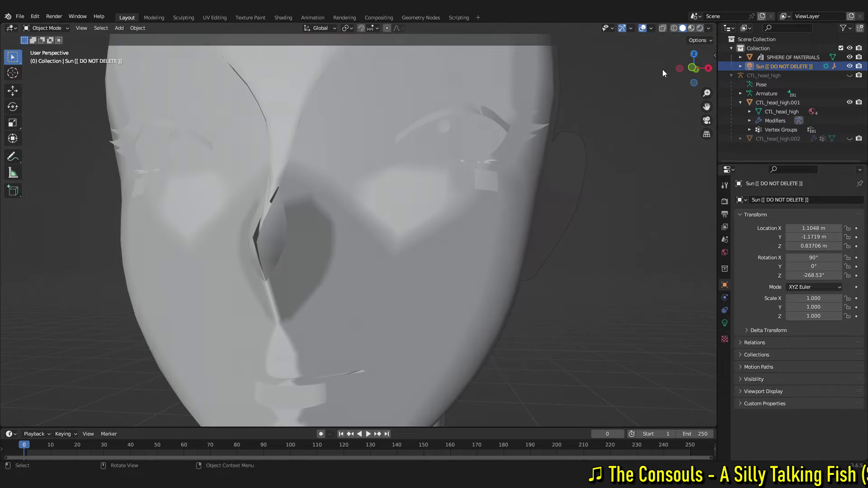
pyautogui.click(700, 28)
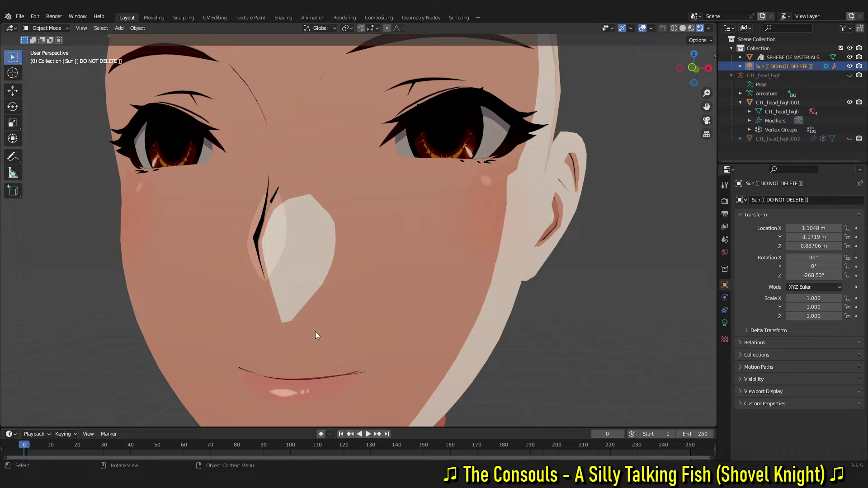
pyautogui.scroll(-3, 325, 329)
pyautogui.moveTo(448, 314); pyautogui.dragTo(485, 280, button='middle')
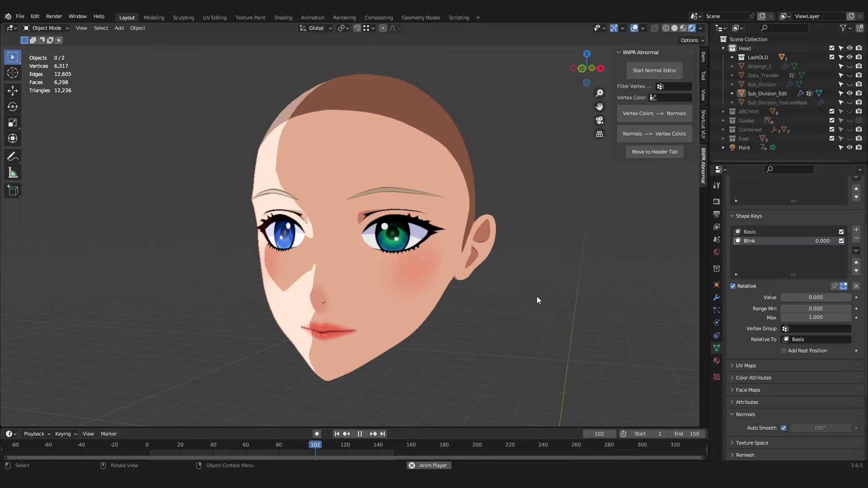
# - Enter Edit Mode on the head mesh and frame the face from the front
pyautogui.press('Tab')
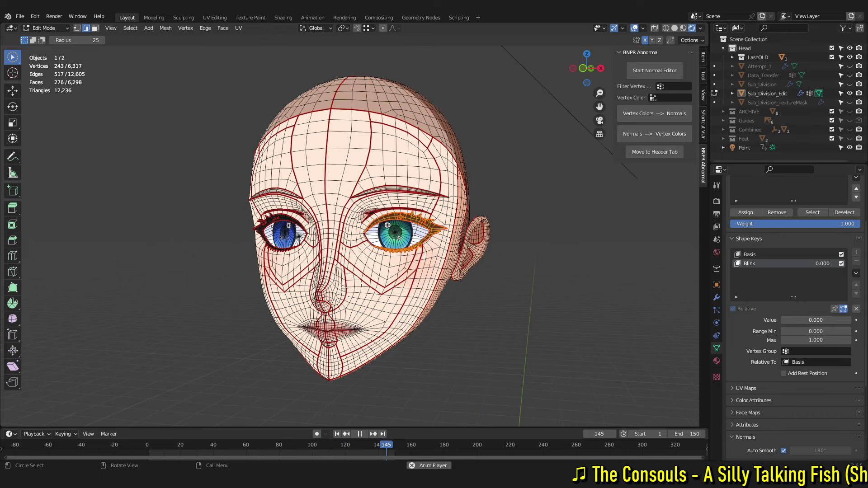
pyautogui.moveTo(248, 236); pyautogui.dragTo(213, 253, button='middle')
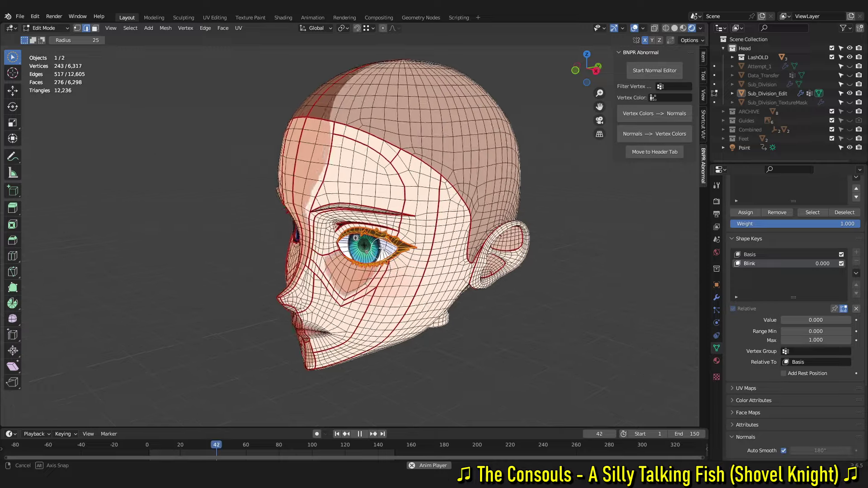
pyautogui.moveTo(381, 248); pyautogui.dragTo(380, 236, button='middle')
pyautogui.moveTo(408, 198); pyautogui.dragTo(446, 199, button='middle')
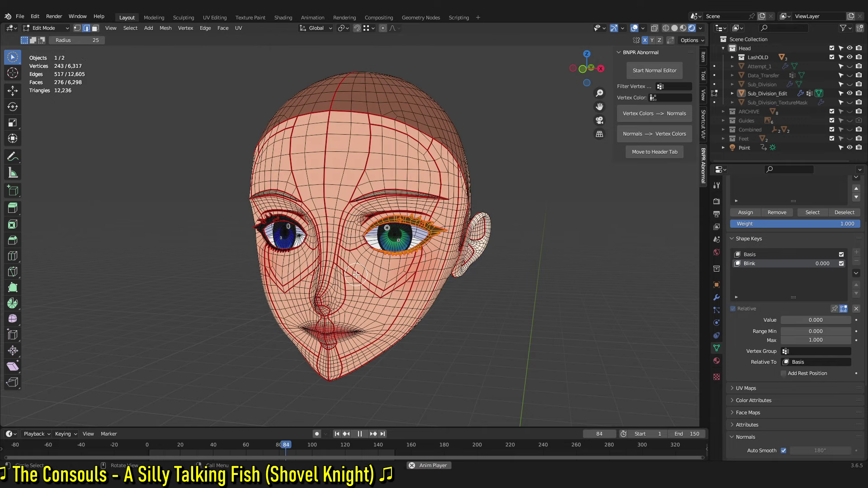
pyautogui.scroll(3, 492, 313)
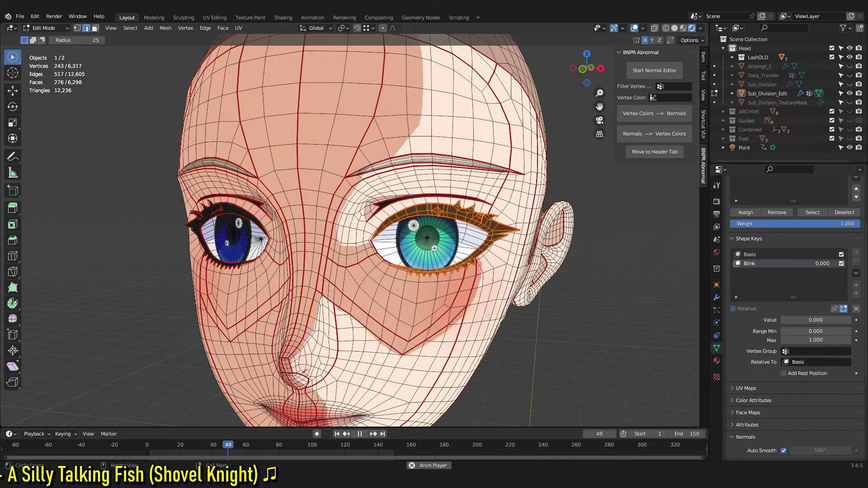
pyautogui.keyDown('shift'); pyautogui.moveTo(492, 315); pyautogui.dragTo(429, 280, button='middle'); pyautogui.keyUp('shift')
# - Start a Knife cut with the first point on the cheek below the green eye
pyautogui.press('k')
pyautogui.click(306, 262)
pyautogui.scroll(3, 294, 263)
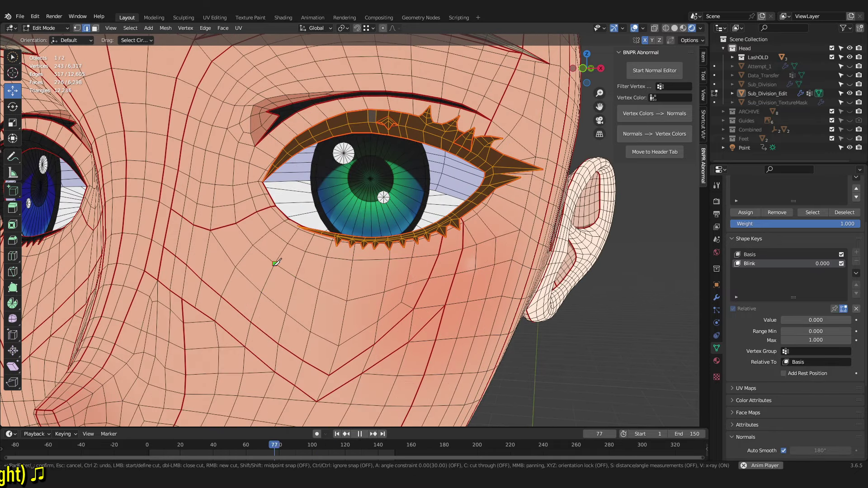
# - Finish the cheek knife cut and orbit around the face toward the ear to inspect it
pyautogui.rightClick(287, 311)
pyautogui.moveTo(230, 305); pyautogui.dragTo(242, 299, button='middle')
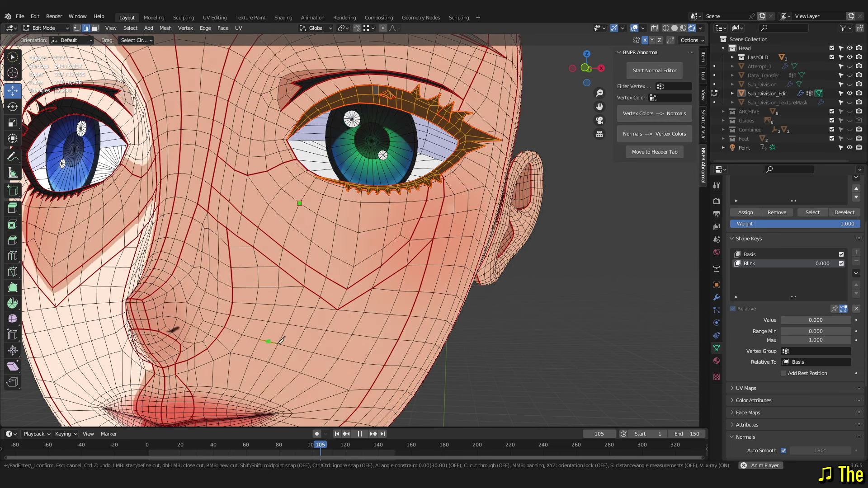
pyautogui.moveTo(399, 241); pyautogui.dragTo(377, 224, button='middle')
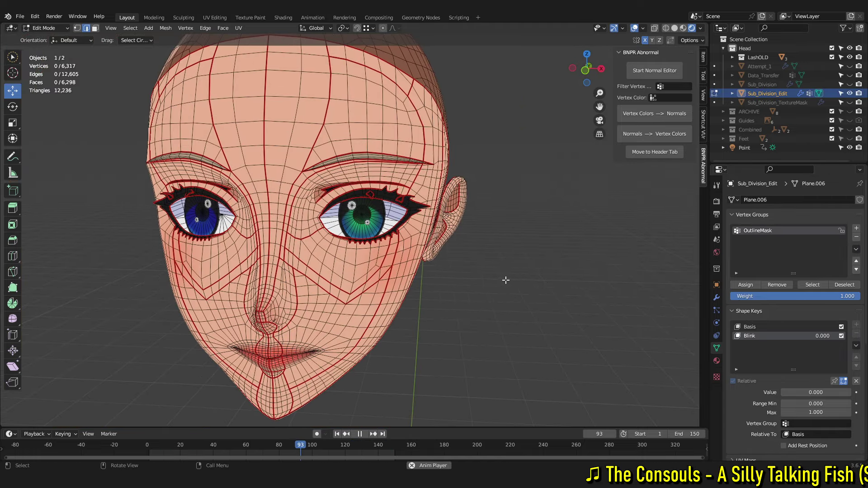
pyautogui.moveTo(384, 271); pyautogui.dragTo(374, 270, button='middle')
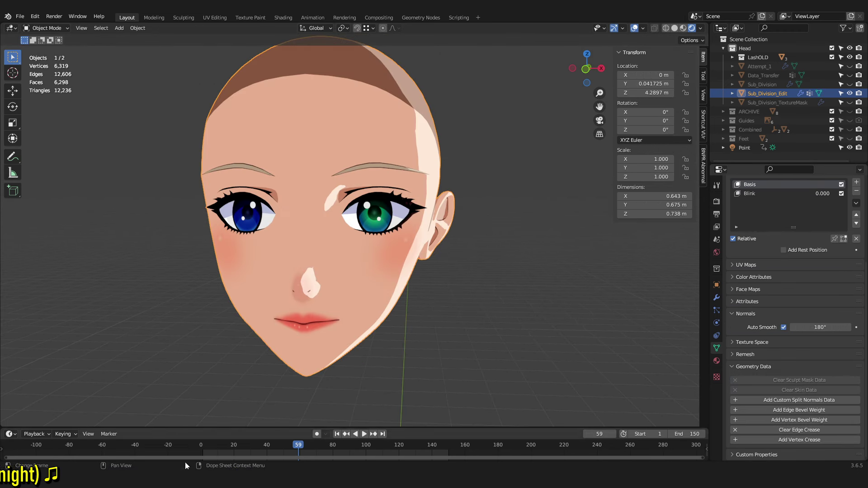
# - Rewind the lighting animation to about frame 23 and orbit toward the head's front
pyautogui.moveTo(290, 447); pyautogui.dragTo(221, 447)
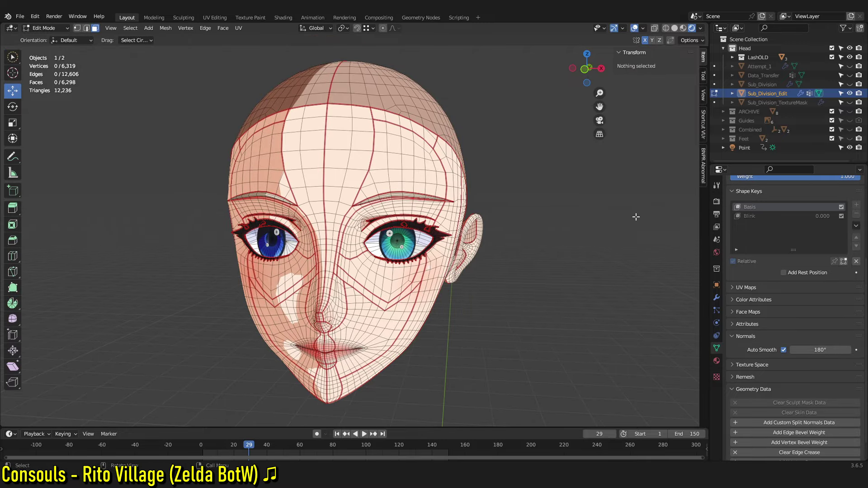
pyautogui.moveTo(509, 306); pyautogui.dragTo(533, 290, button='middle')
pyautogui.scroll(1, 533, 290)
# - Check the right-side view, settle on the straight front view, and bring up the Add mesh list
pyautogui.press('KP_3')
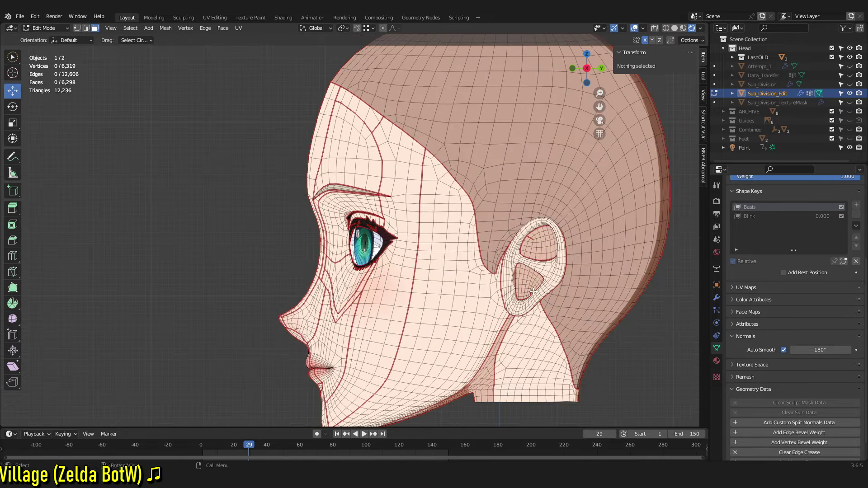
pyautogui.press('KP_1')
pyautogui.scroll(-3, 524, 285)
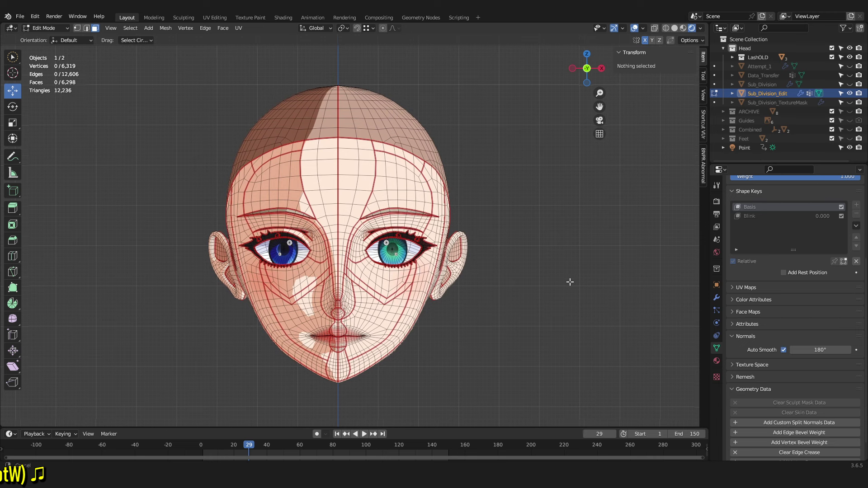
pyautogui.moveTo(623, 245); pyautogui.dragTo(617, 249, button='middle')
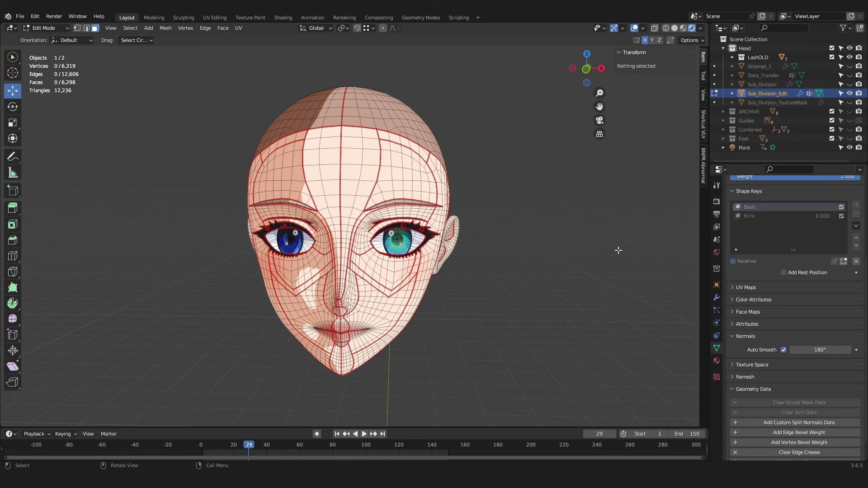
pyautogui.press('KP_1')
pyautogui.click(148, 28)
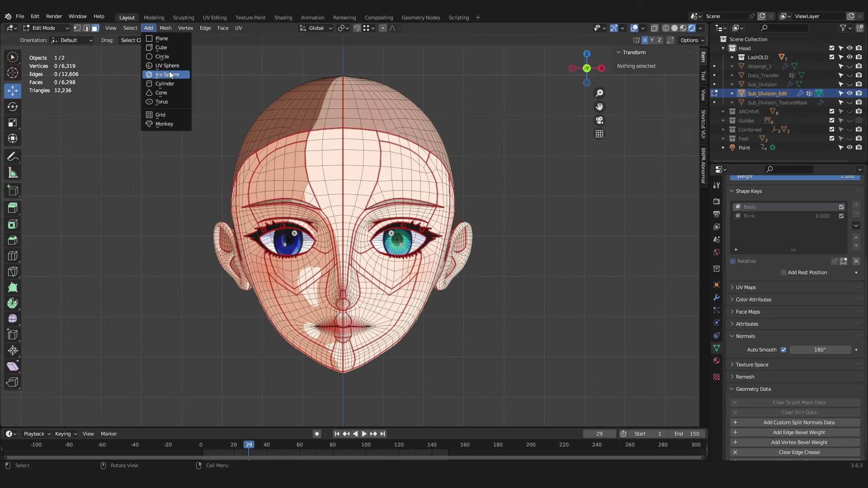
# - Add a UV sphere and move it along X and Z to sit above-right of the head
pyautogui.click(168, 65)
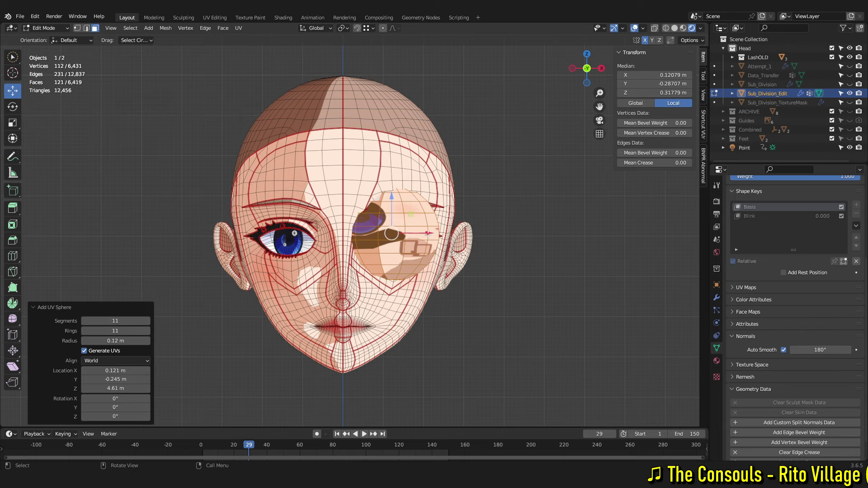
pyautogui.press('g')
pyautogui.press('x')
pyautogui.click(551, 233)
pyautogui.press('g')
pyautogui.press('z')
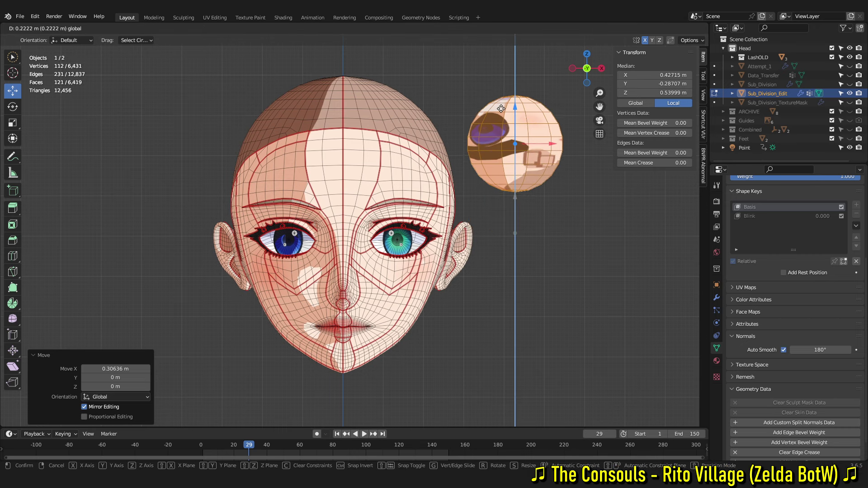
pyautogui.click(501, 108)
# - Assign the white Base material to the sphere
pyautogui.click(716, 360)
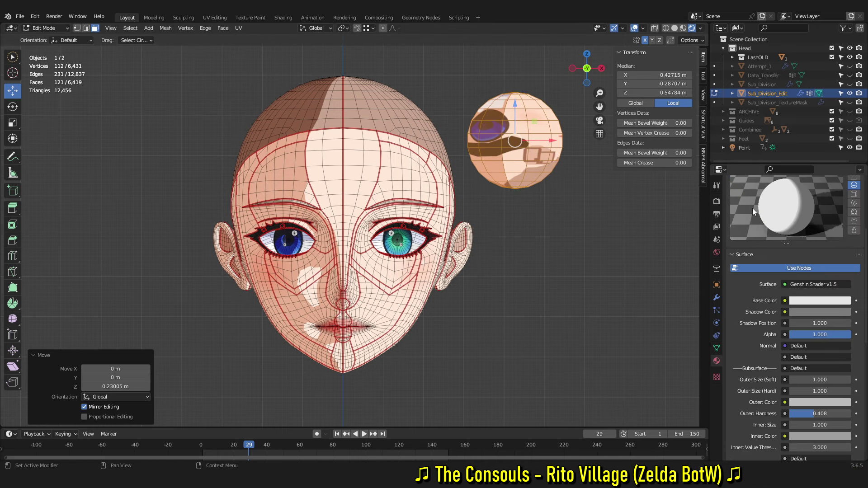
pyautogui.scroll(5, 752, 208)
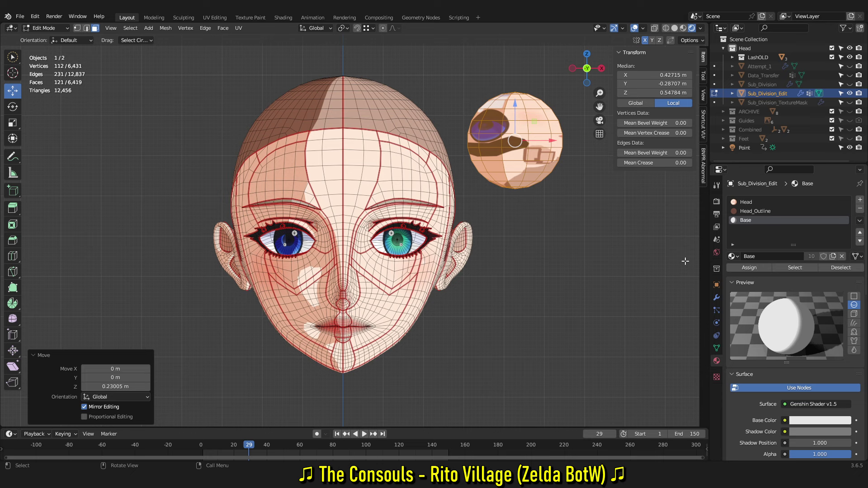
pyautogui.click(751, 268)
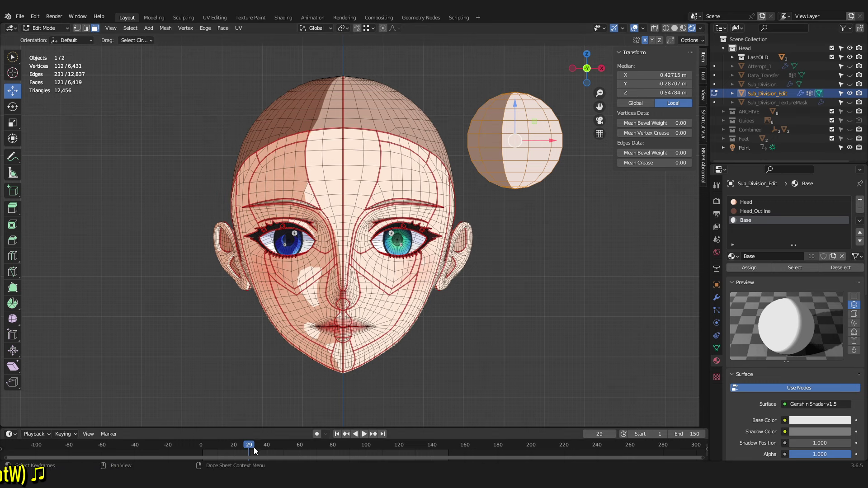
# - Play and scrub the lighting animation, viewing head and sphere from several angles, then deselect all
pyautogui.moveTo(248, 448); pyautogui.dragTo(267, 442)
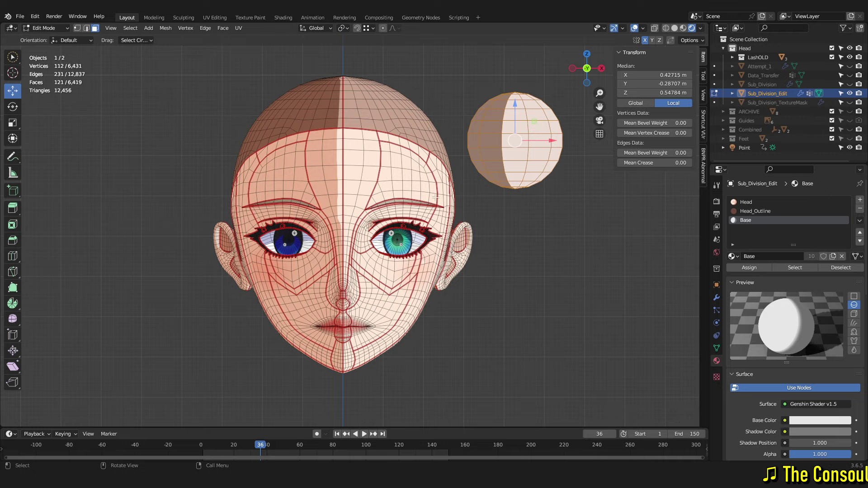
pyautogui.moveTo(531, 160); pyautogui.dragTo(485, 145, button='middle')
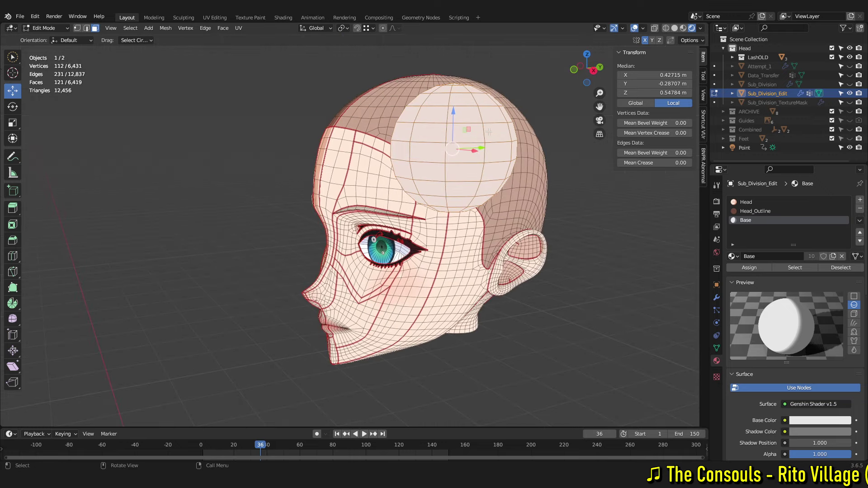
pyautogui.moveTo(482, 92); pyautogui.dragTo(428, 115, button='middle')
pyautogui.press('KP_1')
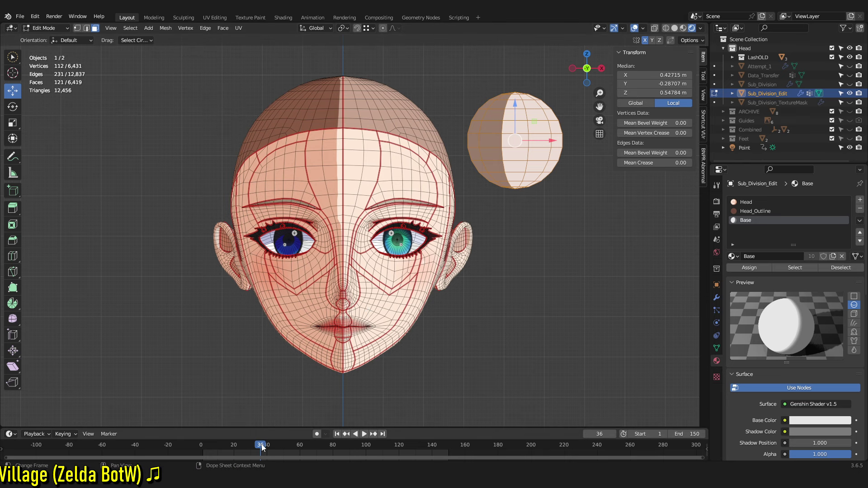
pyautogui.press('space')
pyautogui.moveTo(293, 447); pyautogui.dragTo(234, 433)
pyautogui.moveTo(469, 322); pyautogui.dragTo(515, 295, button='middle')
pyautogui.press('KP_3')
pyautogui.press('KP_1')
pyautogui.scroll(-1, 515, 296)
pyautogui.click(554, 277)
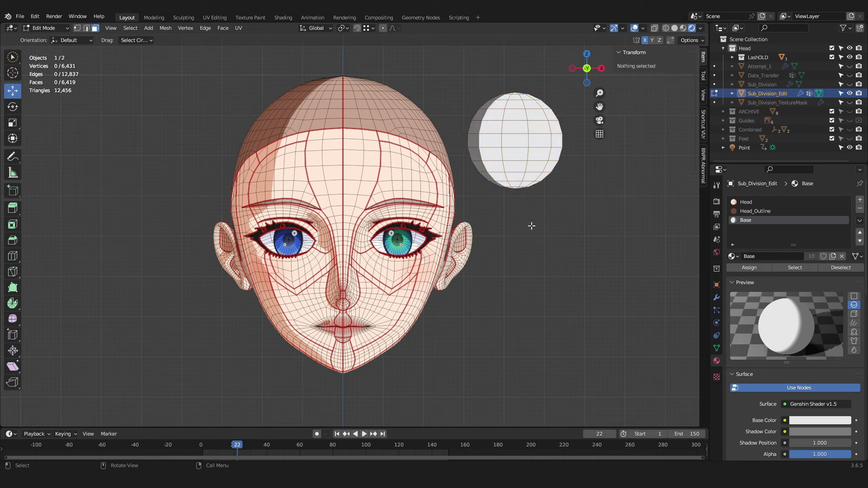
# - Select a sphere face and find the normal Copy Vector command in the Mesh Normals menu
pyautogui.click(518, 137)
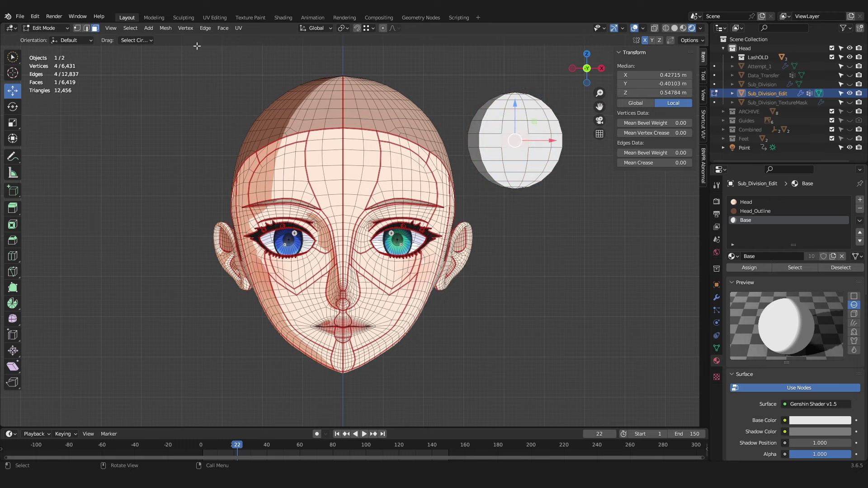
pyautogui.click(165, 28)
pyautogui.moveTo(202, 186)
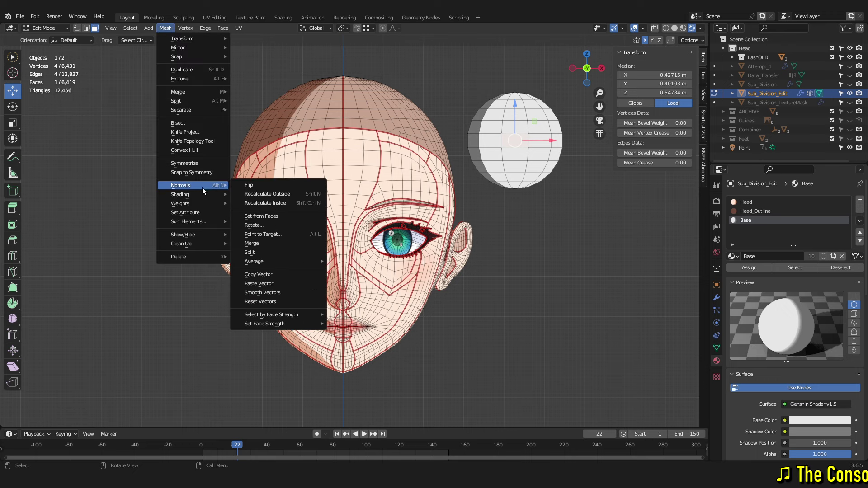
pyautogui.rightClick(297, 275)
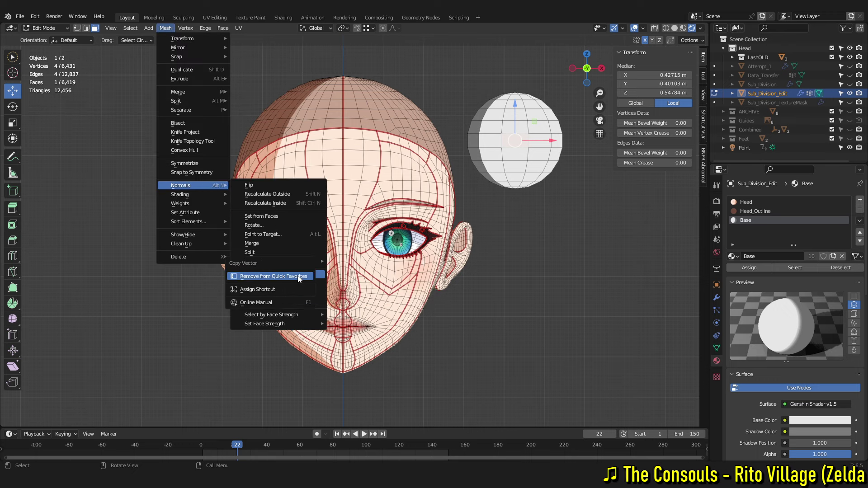
pyautogui.click(265, 279)
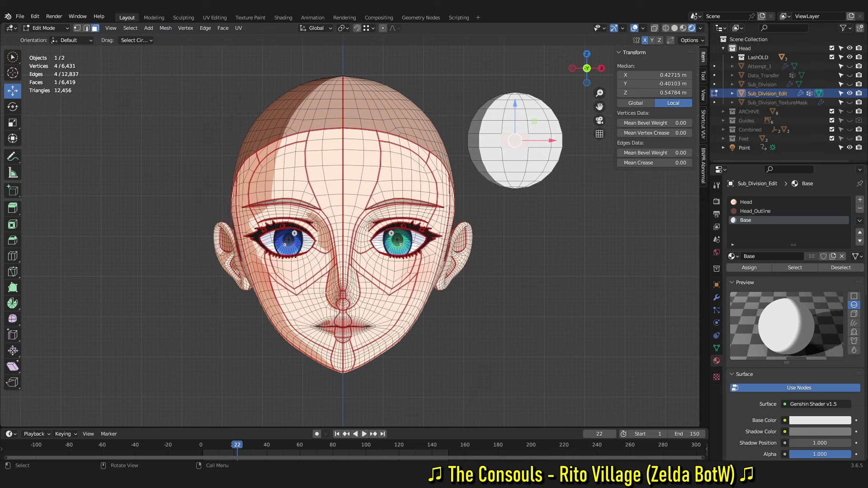
# - Select the neighbouring sphere face and copy its normal vector via Quick Favorites
pyautogui.press('q')
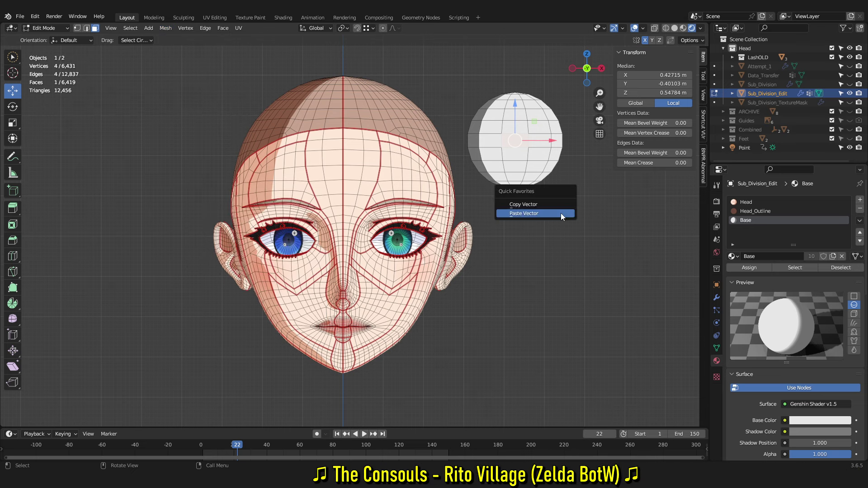
pyautogui.click(555, 214)
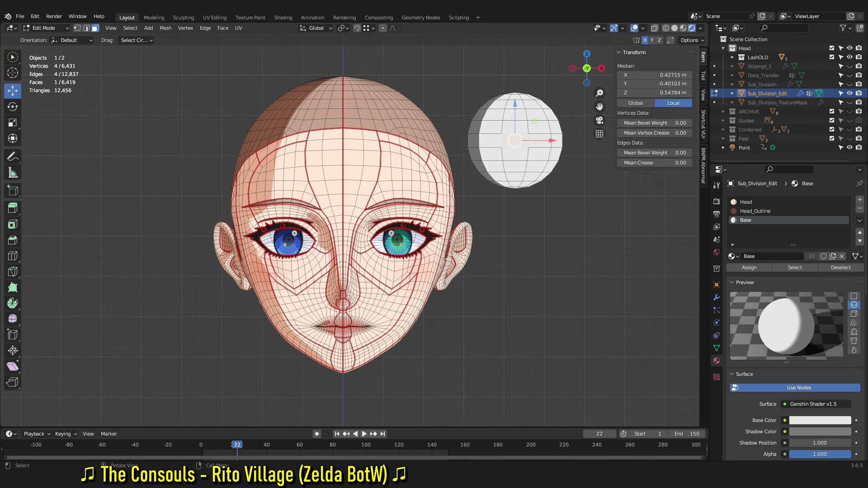
pyautogui.click(538, 145)
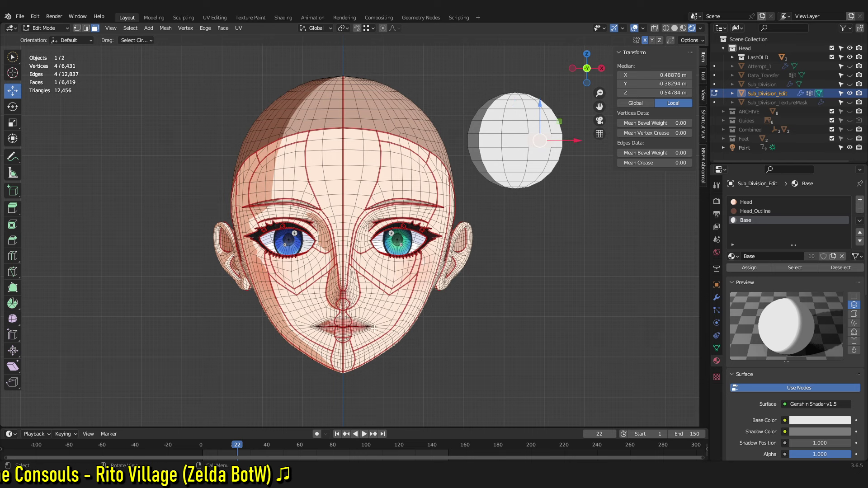
pyautogui.rightClick(572, 237)
pyautogui.press('Escape')
pyautogui.press('q')
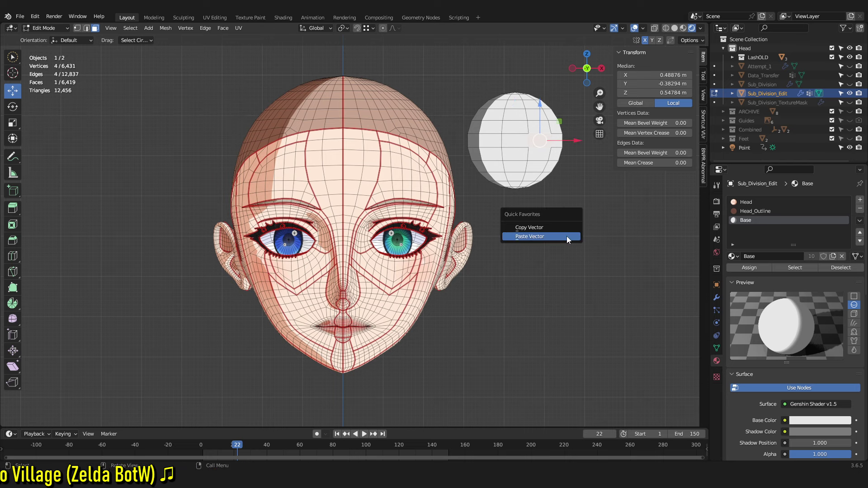
pyautogui.click(565, 229)
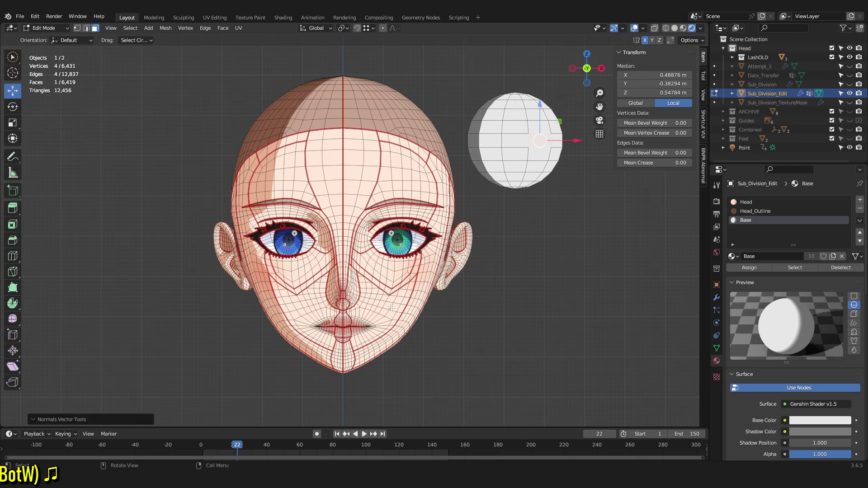
# - Select linked head regions and a single forehead face, then switch to edge select mode
pyautogui.press('l')
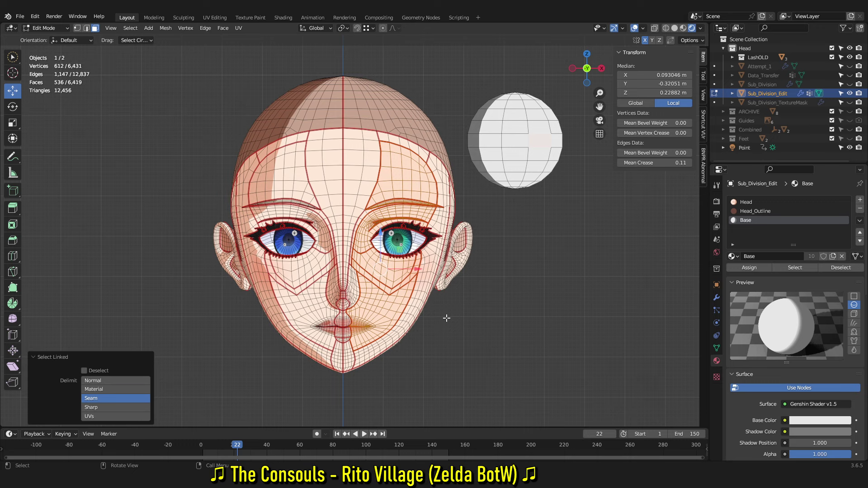
pyautogui.scroll(2, 388, 176)
pyautogui.click(387, 176)
pyautogui.keyDown('shift'); pyautogui.moveTo(372, 197); pyautogui.dragTo(347, 232, button='middle'); pyautogui.keyUp('shift')
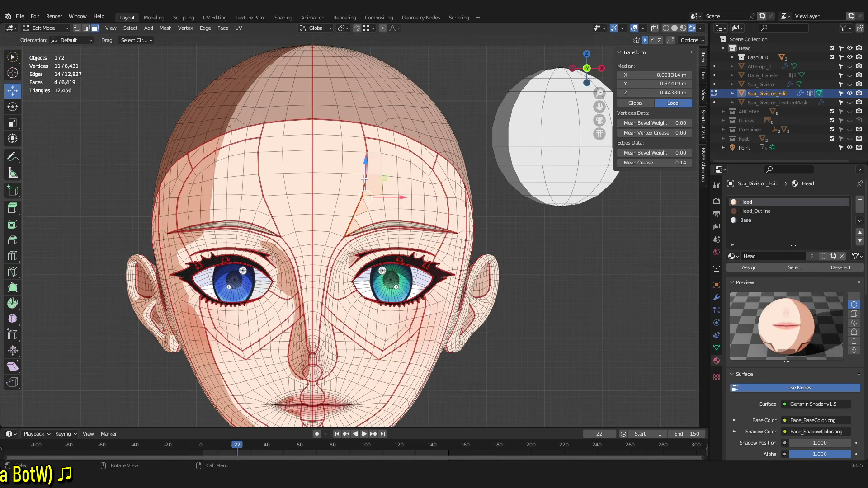
pyautogui.press('2')
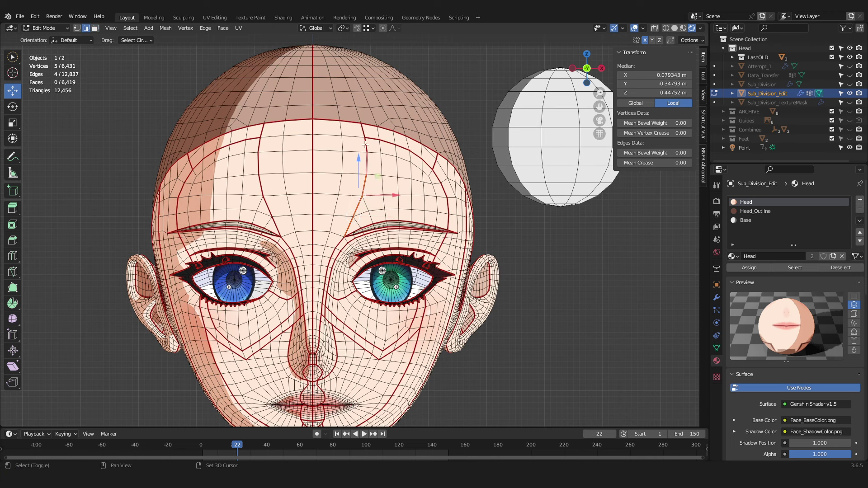
# - Add the last forehead edge and mark the forehead edge line as a seam
pyautogui.keyDown('shift'); pyautogui.click(363, 129); pyautogui.keyUp('shift')
pyautogui.rightClick(411, 200)
pyautogui.rightClick(525, 201)
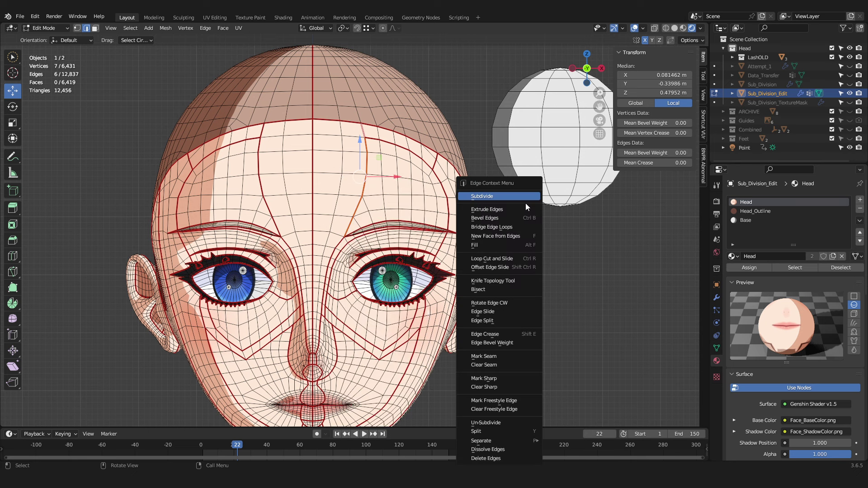
pyautogui.click(510, 379)
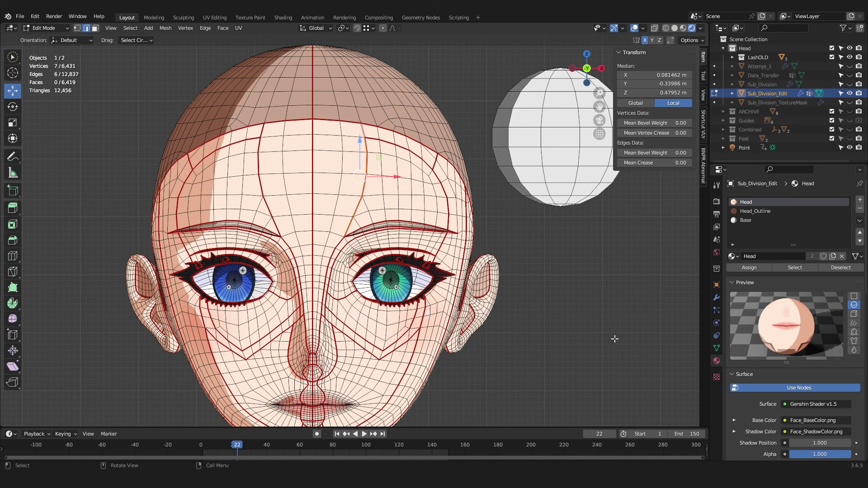
# - Deselect the seam edges and select a forehead face, recentering the head and sphere
pyautogui.scroll(2, 377, 169)
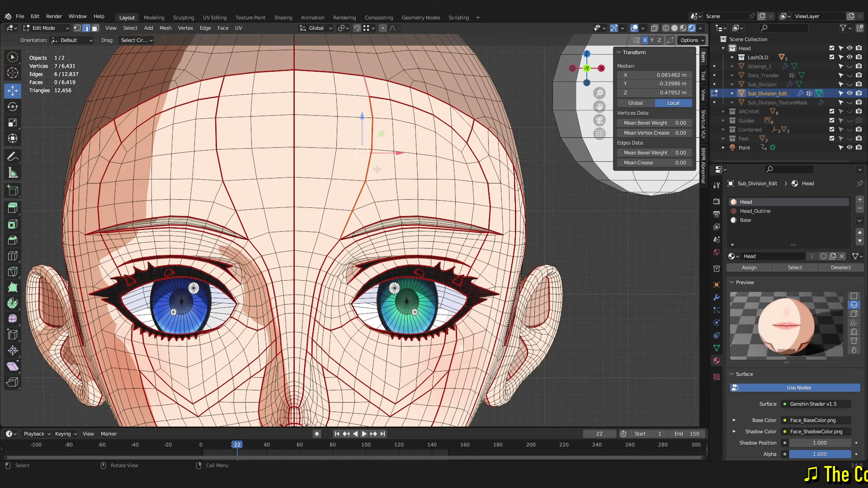
pyautogui.keyDown('shift'); pyautogui.moveTo(349, 172); pyautogui.dragTo(341, 200, button='middle'); pyautogui.keyUp('shift')
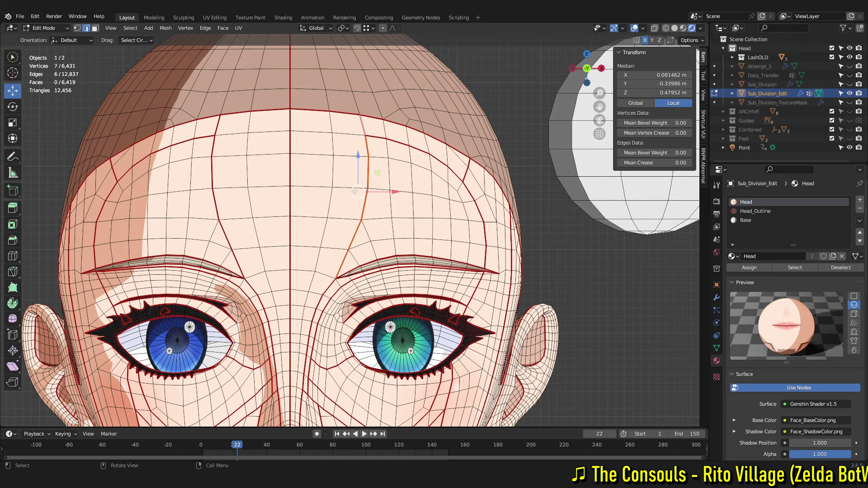
pyautogui.hotkey('alt', 'a')
pyautogui.click(379, 208)
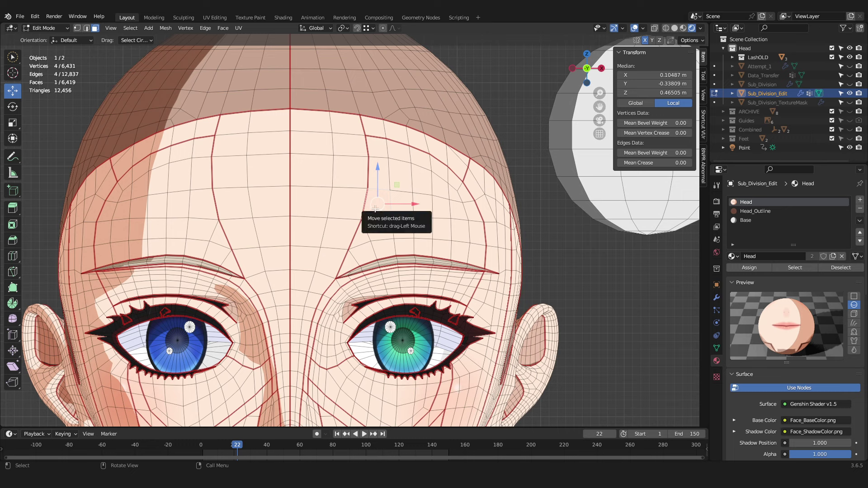
pyautogui.scroll(-3, 474, 209)
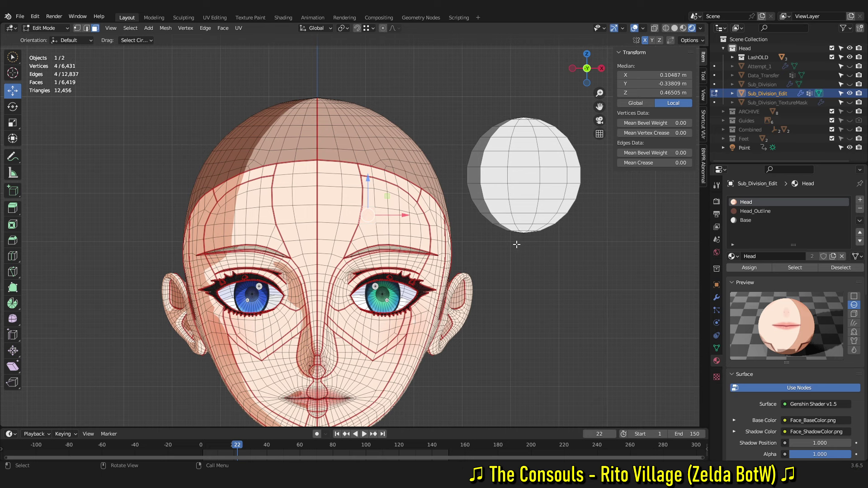
pyautogui.scroll(-1, 544, 251)
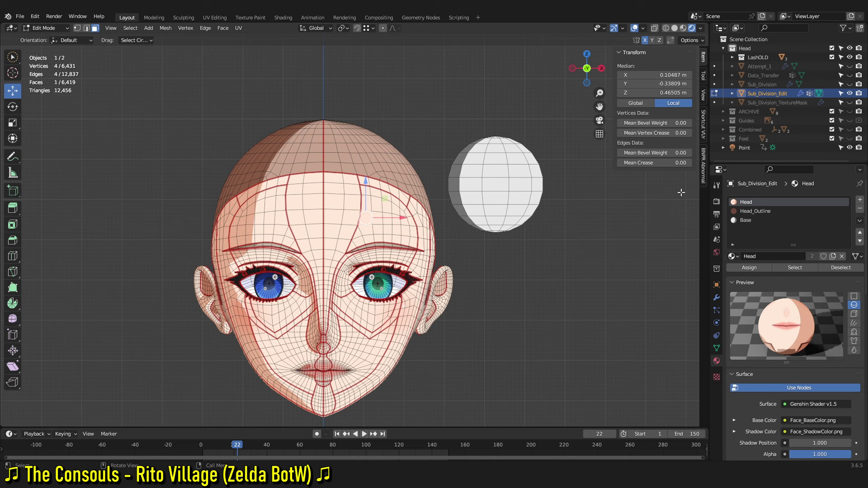
pyautogui.scroll(2, 464, 268)
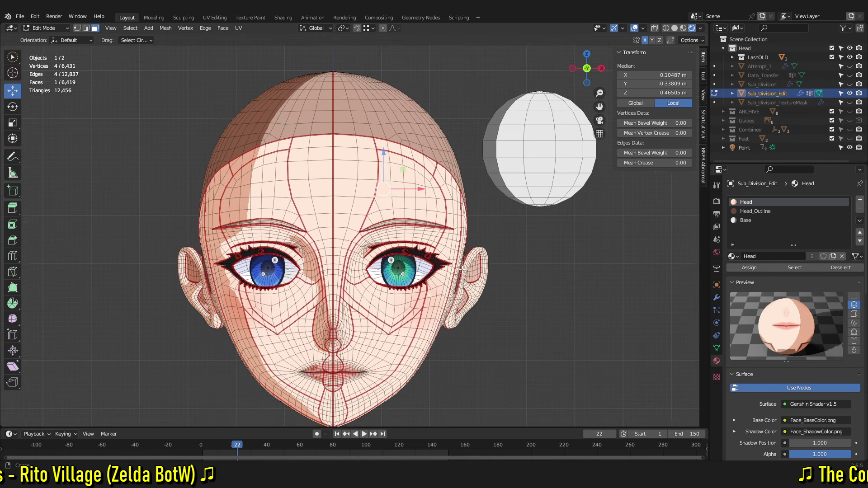
pyautogui.keyDown('shift'); pyautogui.moveTo(463, 270); pyautogui.dragTo(445, 284, button='middle'); pyautogui.keyUp('shift')
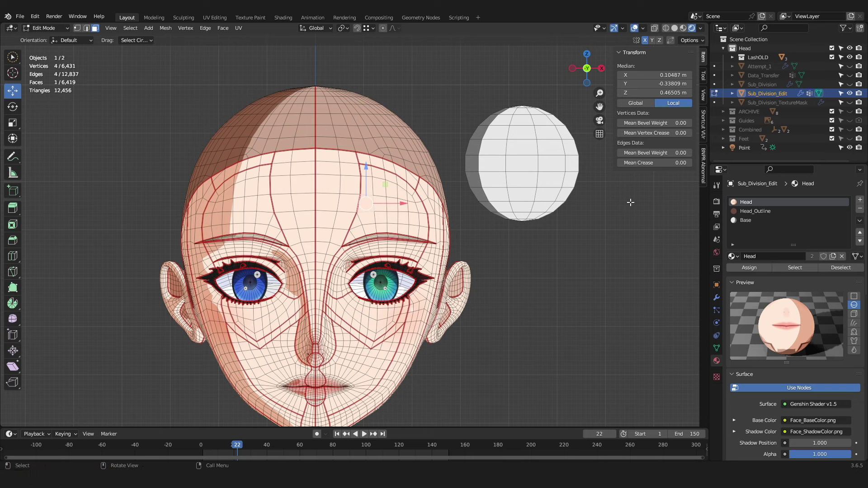
# - Copy the normal vector of a face on the helper sphere
pyautogui.click(549, 164)
pyautogui.rightClick(559, 253)
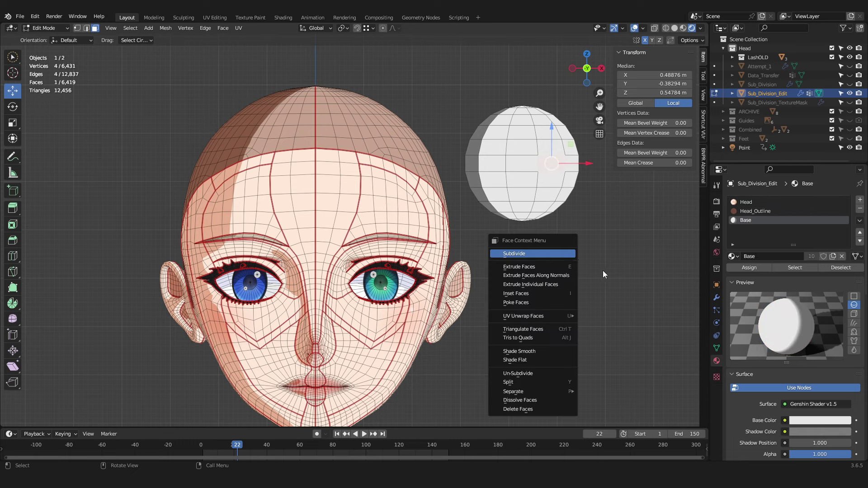
pyautogui.rightClick(553, 256)
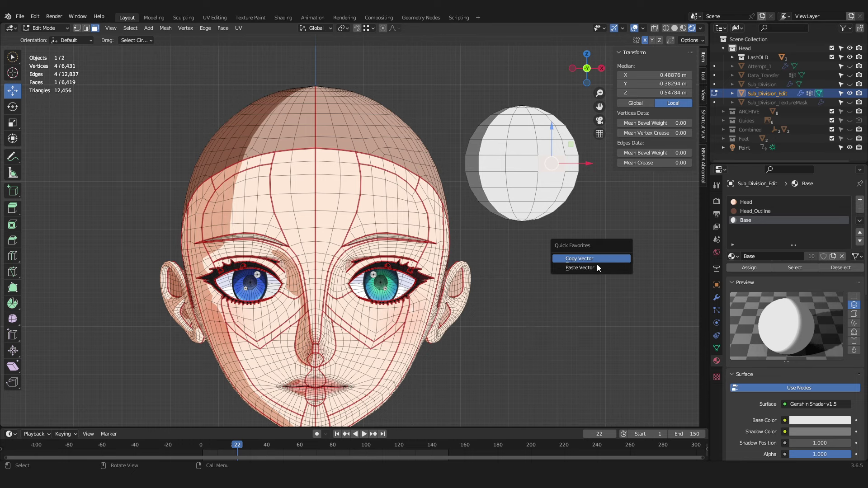
# - Paste it onto the forehead, brow-eye, nose and lip patches, then preview shading at frame 51
pyautogui.click(382, 206)
pyautogui.press('k')
pyautogui.press('Escape')
pyautogui.press('l')
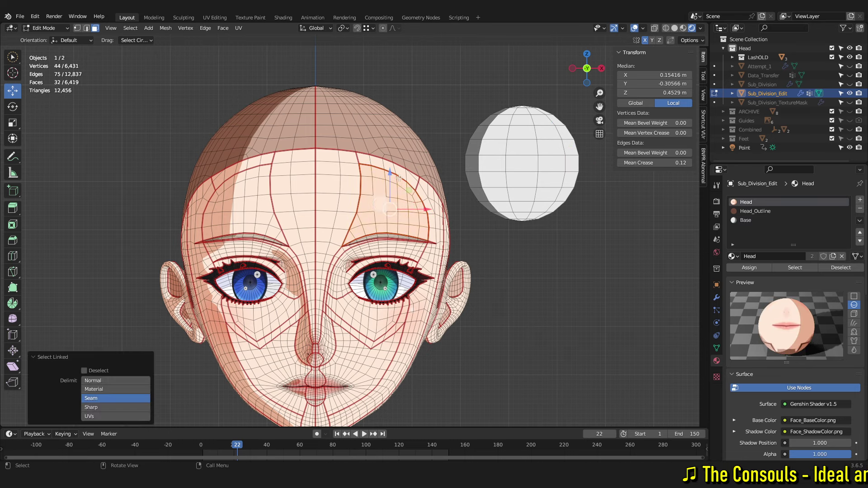
pyautogui.press('l')
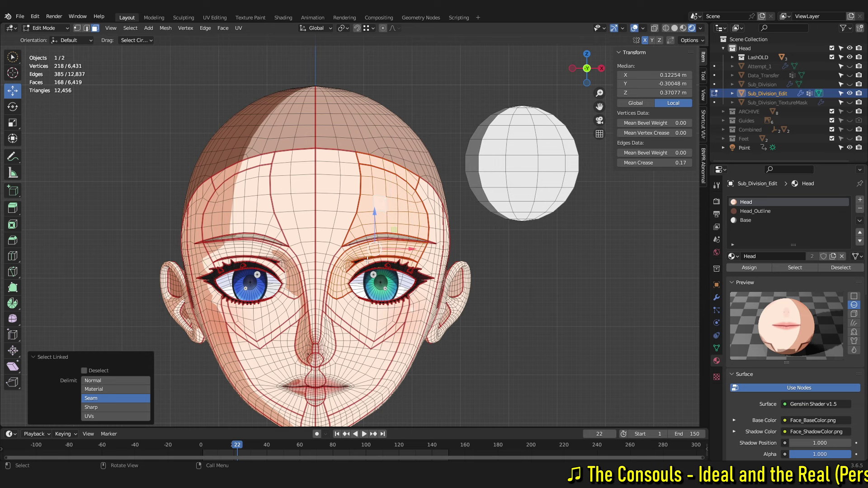
pyautogui.press('l')
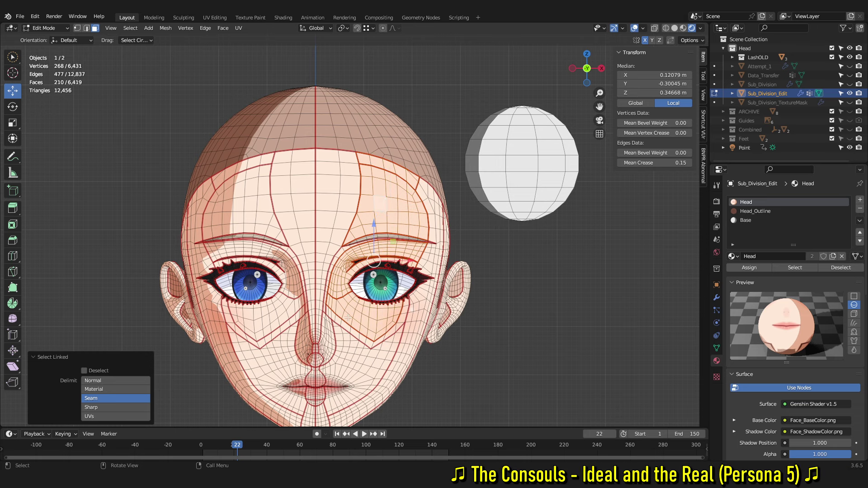
pyautogui.press('l')
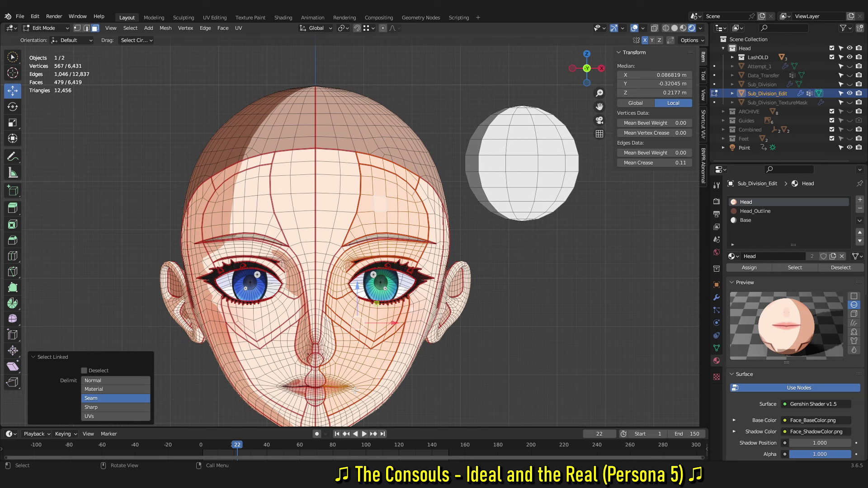
pyautogui.press('p')
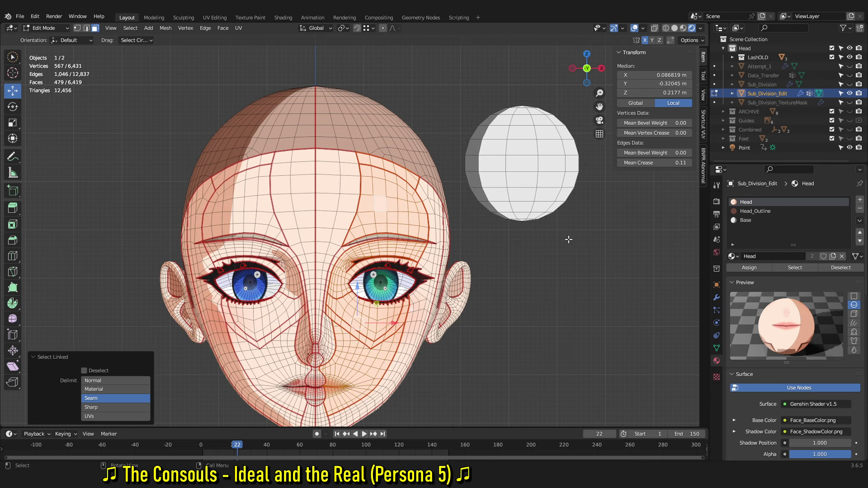
pyautogui.press('q')
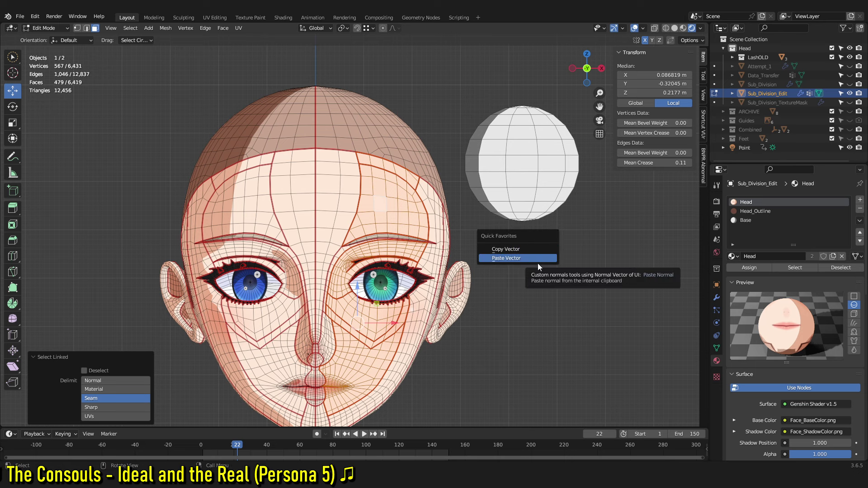
pyautogui.click(538, 261)
pyautogui.press('space')
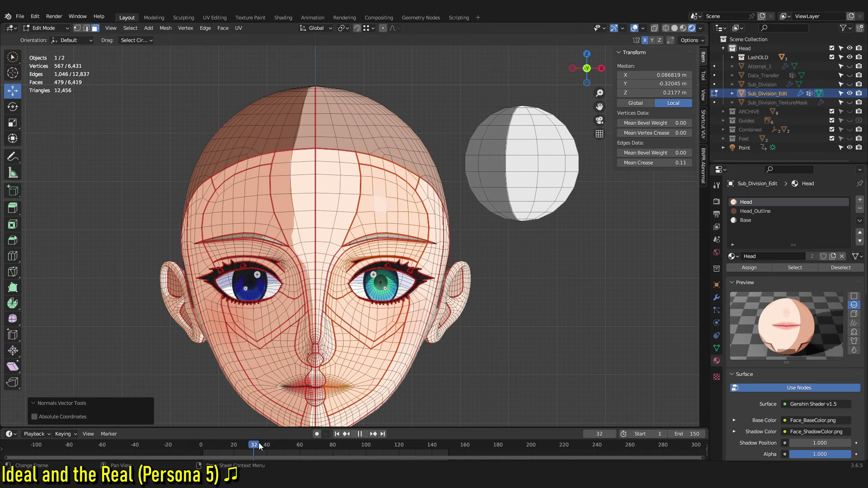
pyautogui.moveTo(283, 442); pyautogui.dragTo(286, 443)
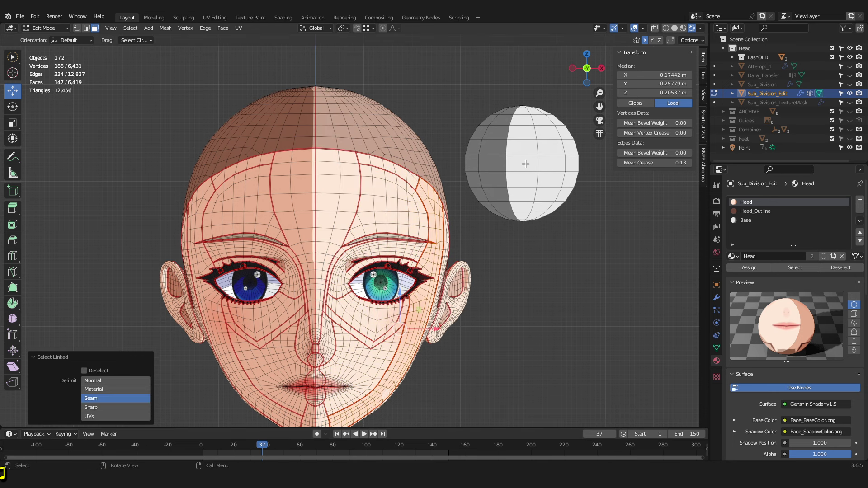
# - Copy the normal of a face on the sphere's lit side
pyautogui.click(515, 164)
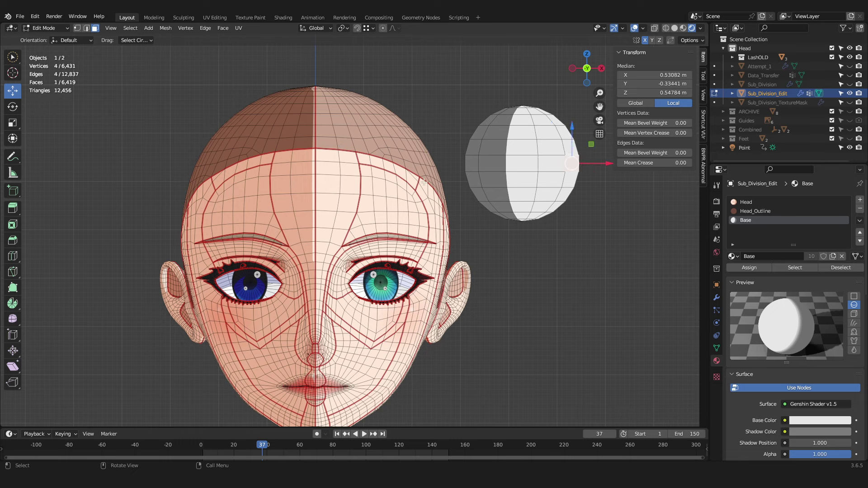
pyautogui.rightClick(618, 223)
pyautogui.press('Escape')
pyautogui.click(597, 210)
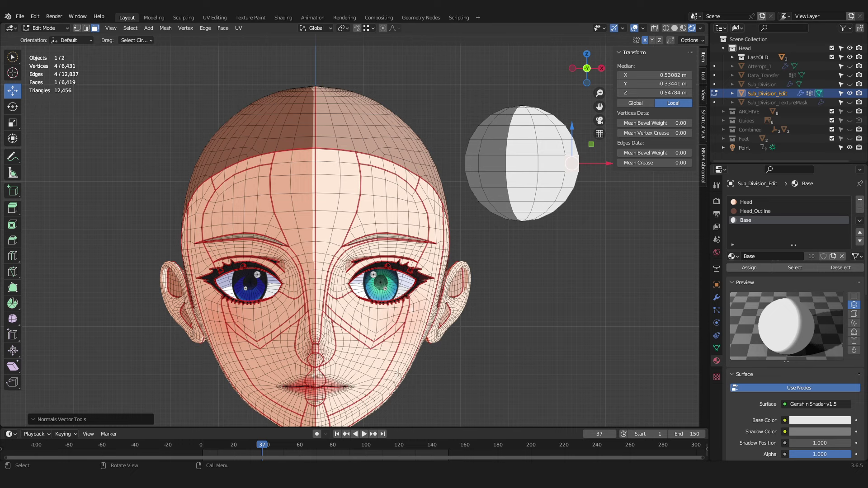
# - Paste it onto the right cheek patch and preview the shading around frame 52
pyautogui.hotkey('ctrl', 'l')
pyautogui.rightClick(550, 298)
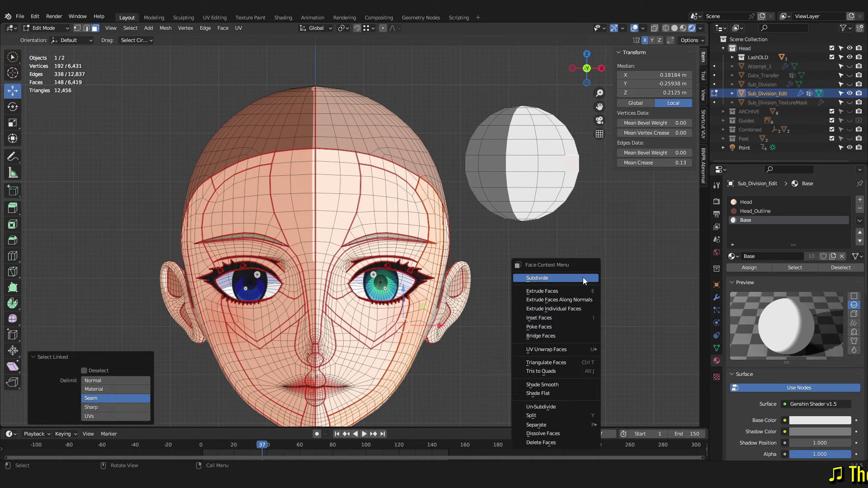
pyautogui.click(557, 237)
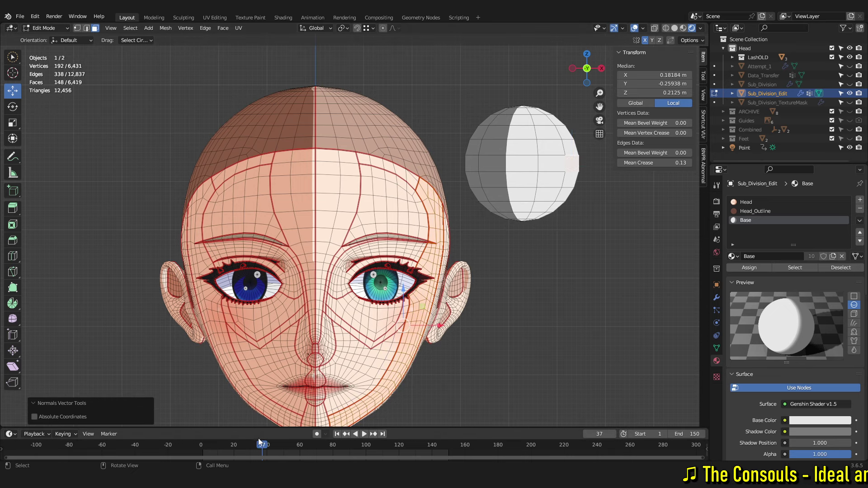
pyautogui.press('space')
pyautogui.moveTo(290, 446); pyautogui.dragTo(288, 448)
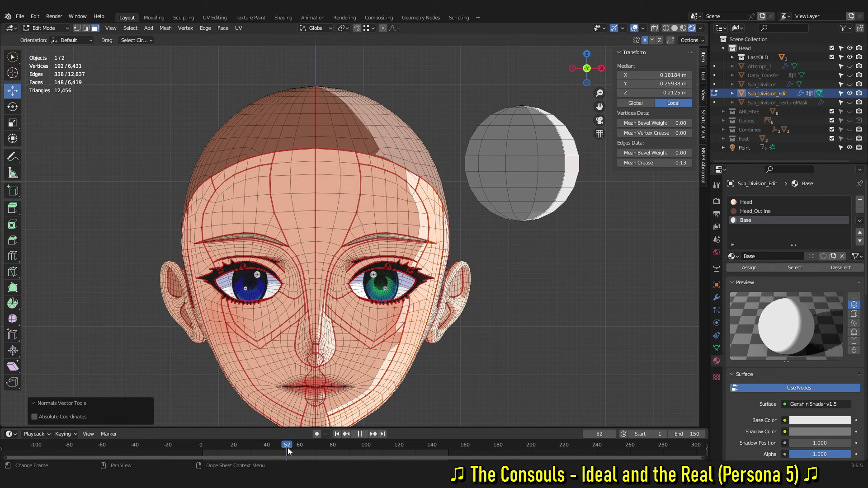
pyautogui.moveTo(500, 371); pyautogui.dragTo(456, 326, button='middle')
# - Select a cheek edge and hide the seam lines in the viewport overlays
pyautogui.scroll(2, 457, 325)
pyautogui.press('2')
pyautogui.click(410, 327)
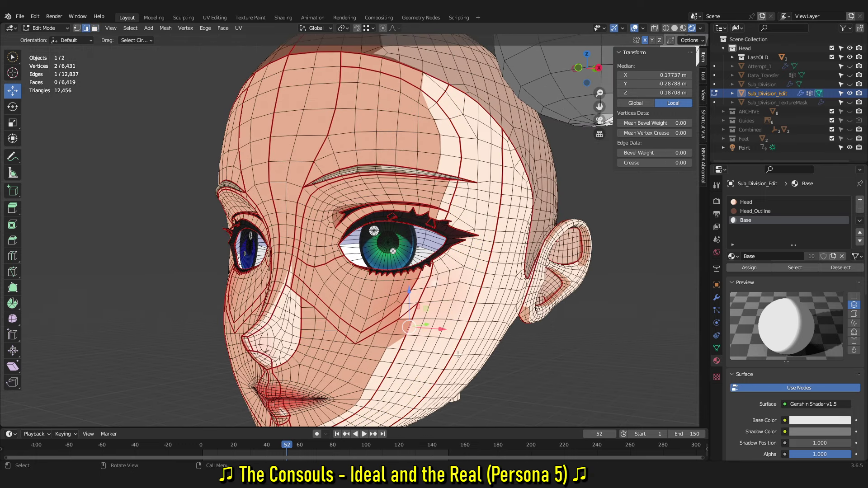
pyautogui.click(643, 29)
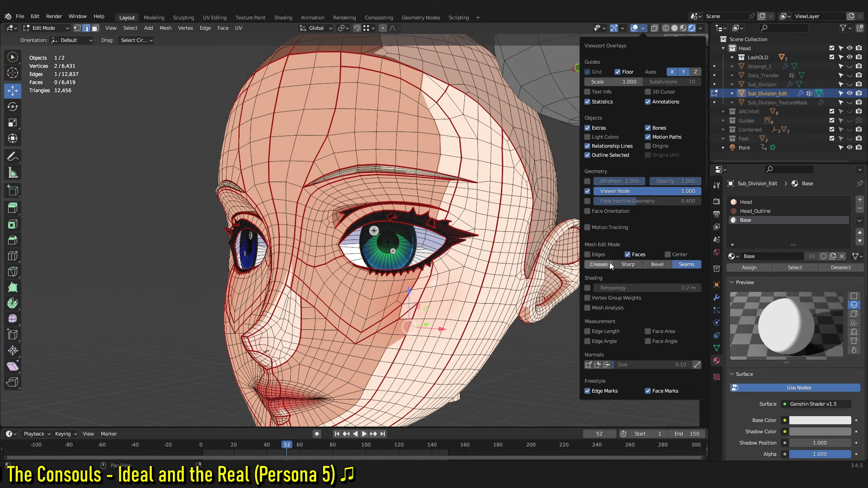
pyautogui.click(686, 265)
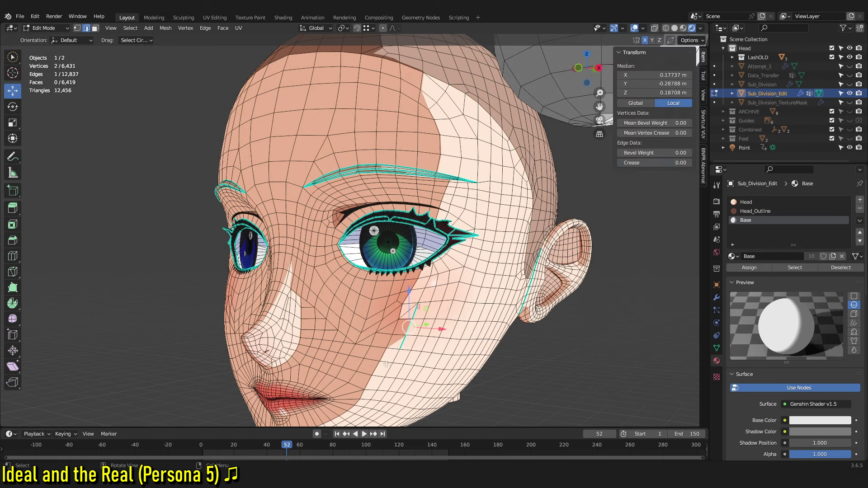
pyautogui.moveTo(415, 349); pyautogui.dragTo(418, 342, button='middle')
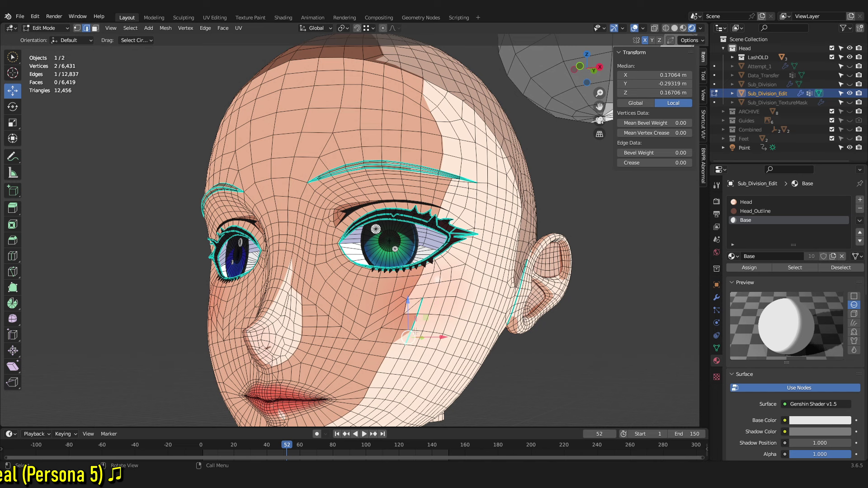
# - Select the seam-bounded patch under a face on the head's right side
pyautogui.rightClick(588, 342)
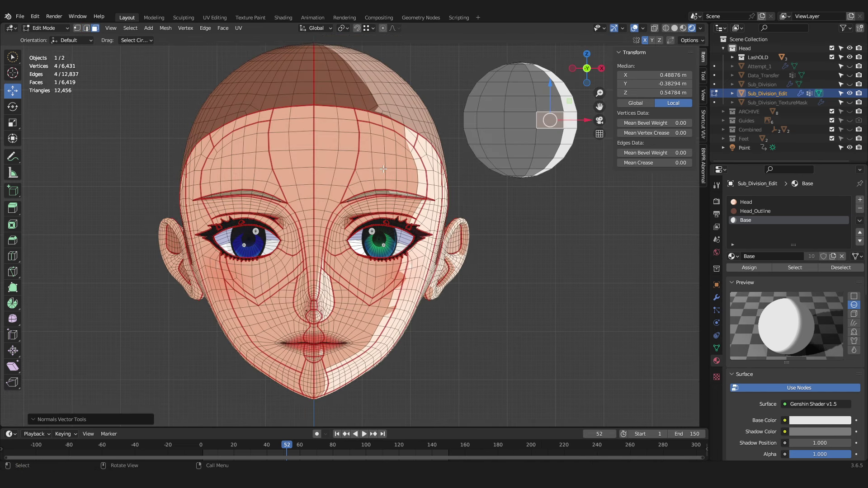
pyautogui.click(383, 170)
pyautogui.hotkey('ctrl', 'l')
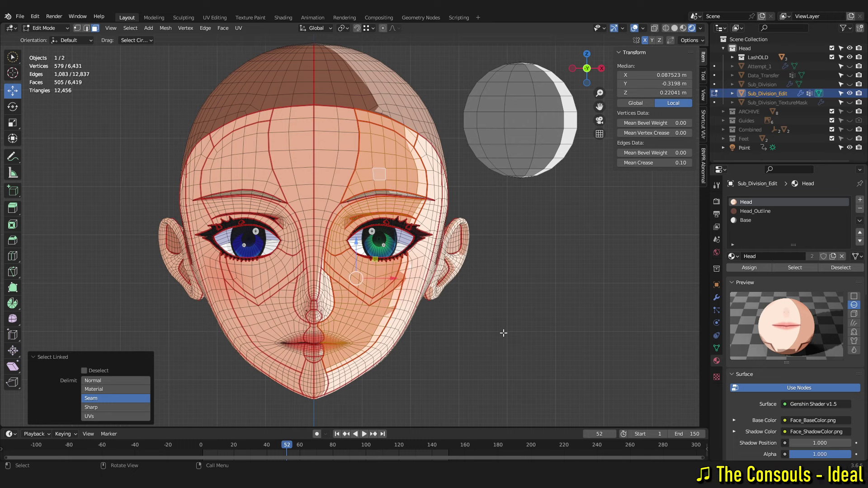
# - Paste the normal onto the selected right-side patches, then copy a new normal from a sphere face
pyautogui.press('q')
pyautogui.press('q')
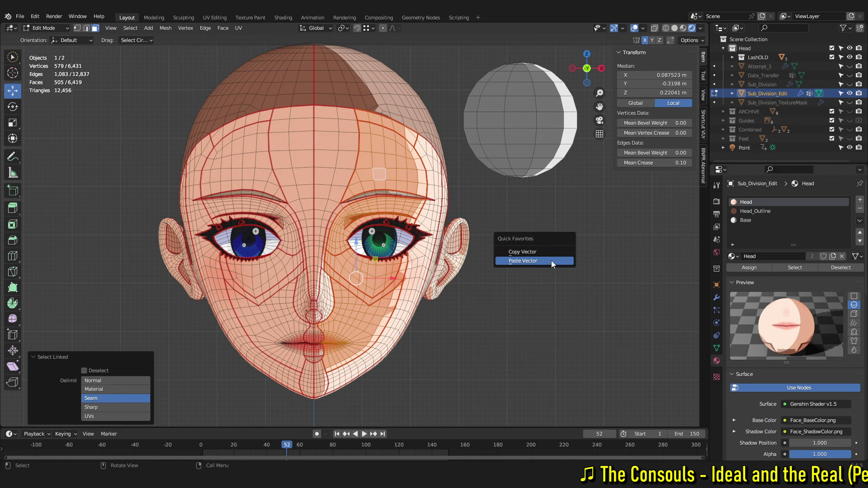
pyautogui.click(551, 260)
pyautogui.click(568, 120)
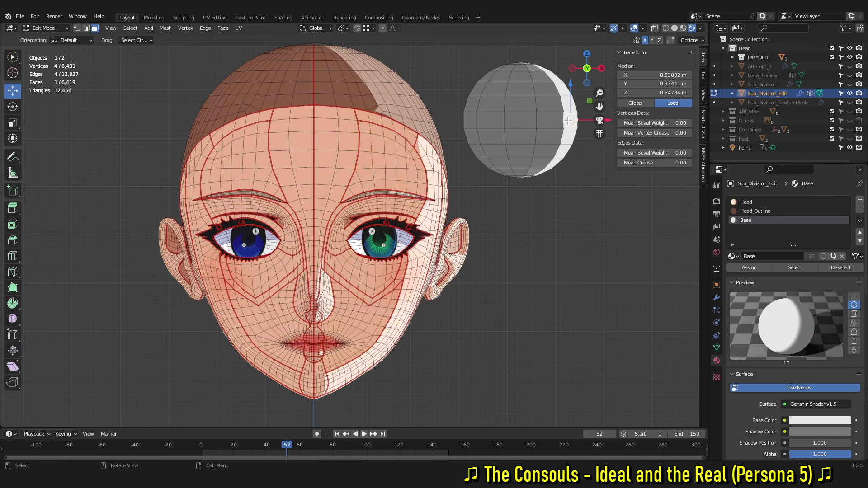
pyautogui.press('q')
pyautogui.click(551, 186)
pyautogui.click(476, 245)
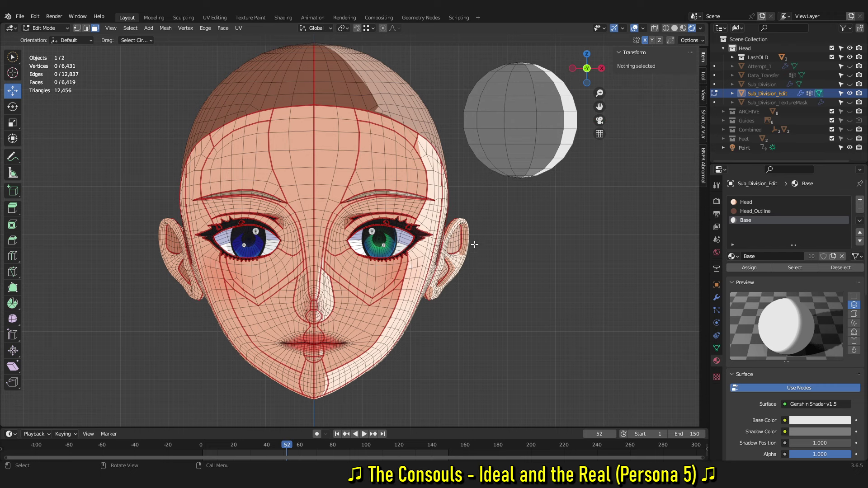
# - Select the seam-bounded cheek region and paste the copied normal onto it
pyautogui.press('l')
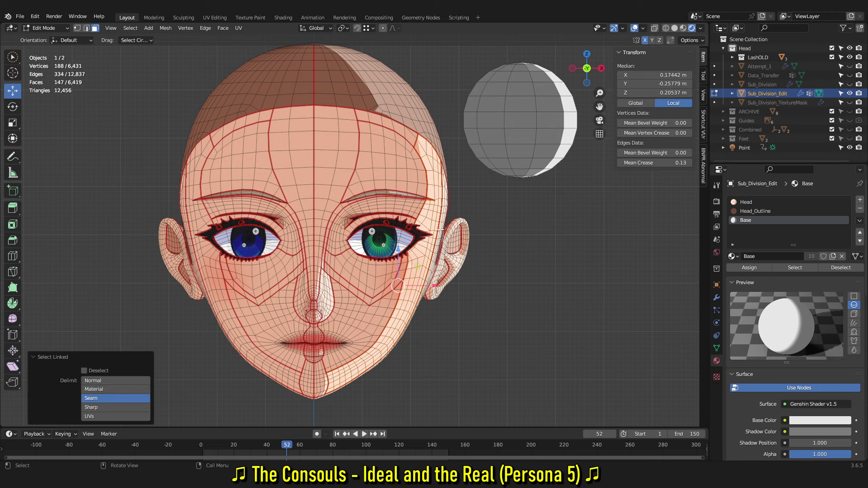
pyautogui.press('q')
pyautogui.click(557, 303)
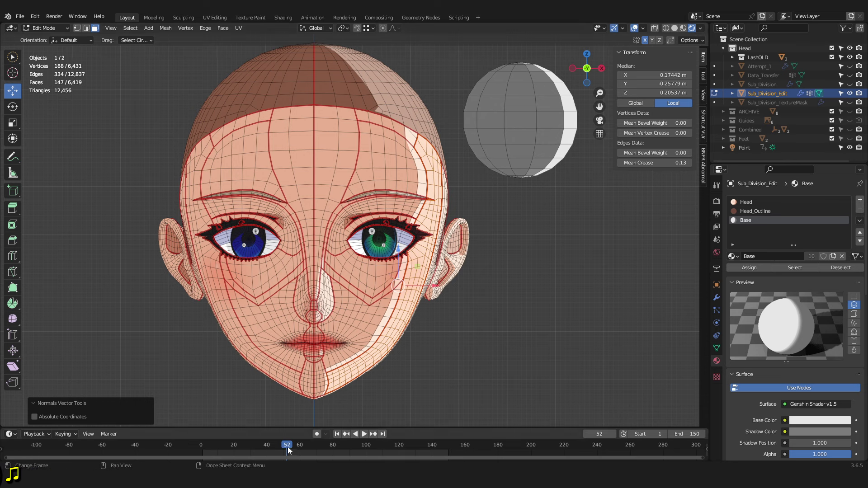
# - Scrub through the animation frames to check the cheek's toon shading
pyautogui.moveTo(286, 442)
pyautogui.mouseDown()
pyautogui.moveTo(264, 441)
pyautogui.moveTo(281, 439)
pyautogui.mouseUp()
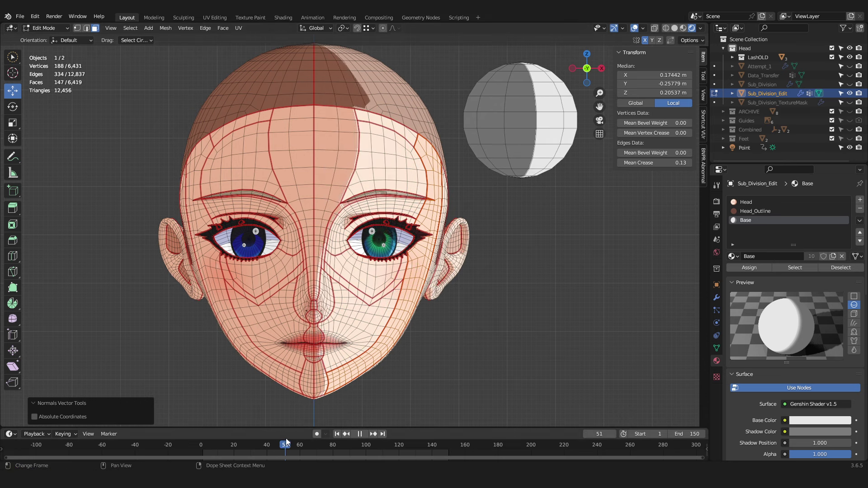
pyautogui.moveTo(296, 438); pyautogui.dragTo(300, 438)
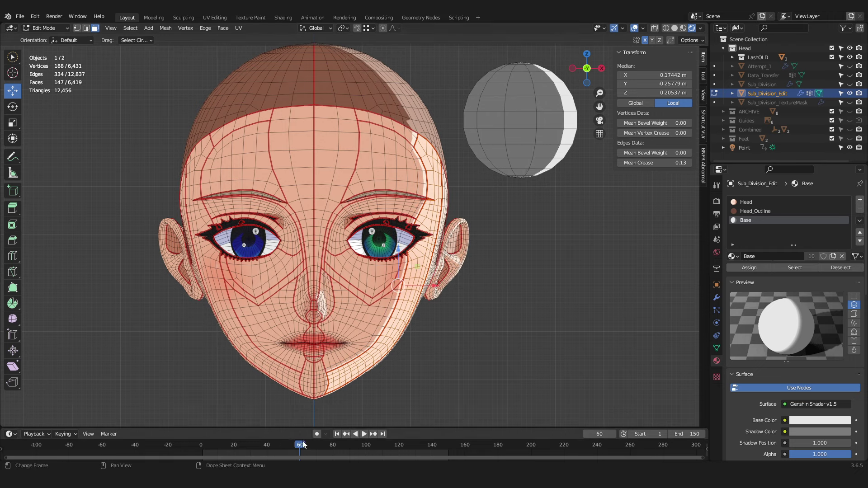
pyautogui.moveTo(304, 444); pyautogui.dragTo(179, 444)
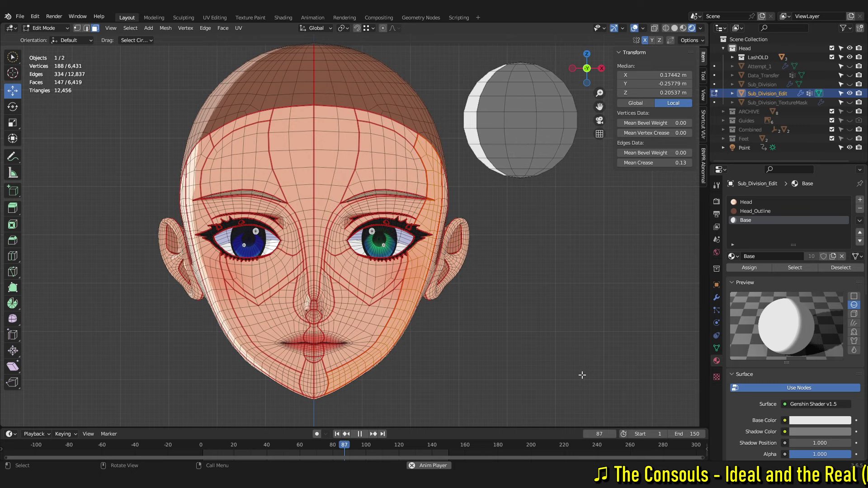
pyautogui.moveTo(581, 375); pyautogui.dragTo(488, 310, button='middle')
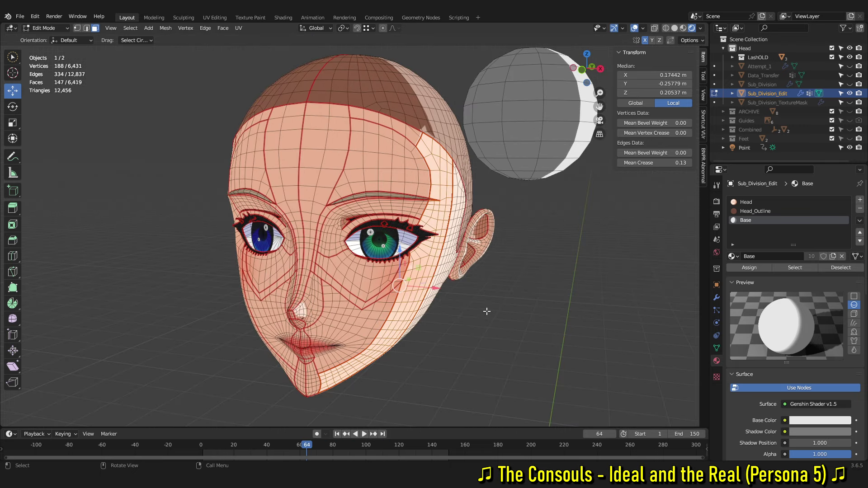
# - Stop playback at frame 64 and orbit around the head, snapping to front and side views
pyautogui.press('Escape')
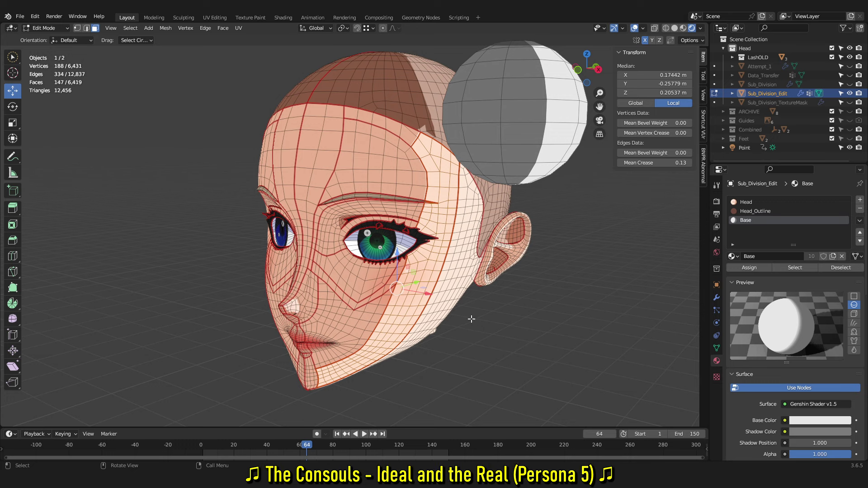
pyautogui.moveTo(470, 318); pyautogui.dragTo(424, 311, button='middle')
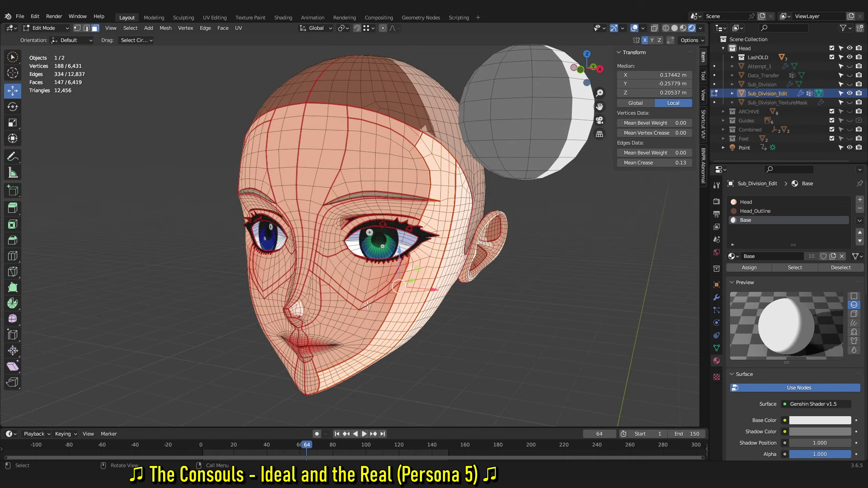
pyautogui.moveTo(430, 301); pyautogui.dragTo(490, 289, button='middle')
pyautogui.moveTo(491, 288); pyautogui.dragTo(470, 289, button='middle')
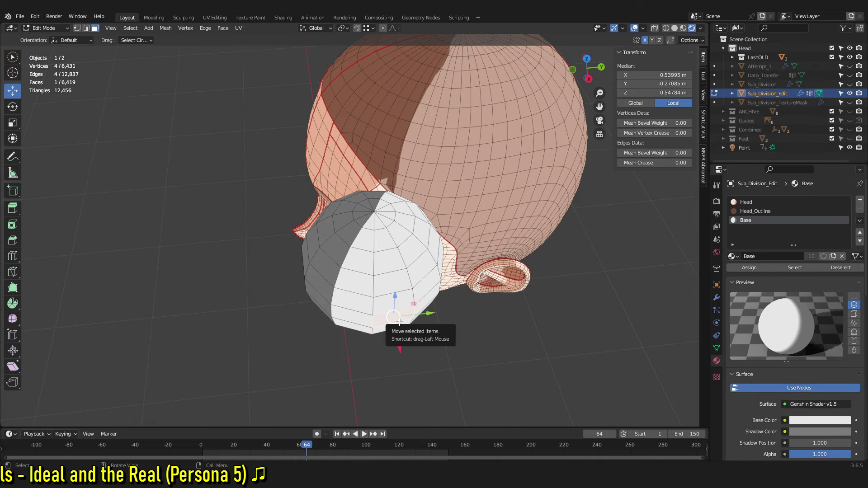
pyautogui.press('KP_1')
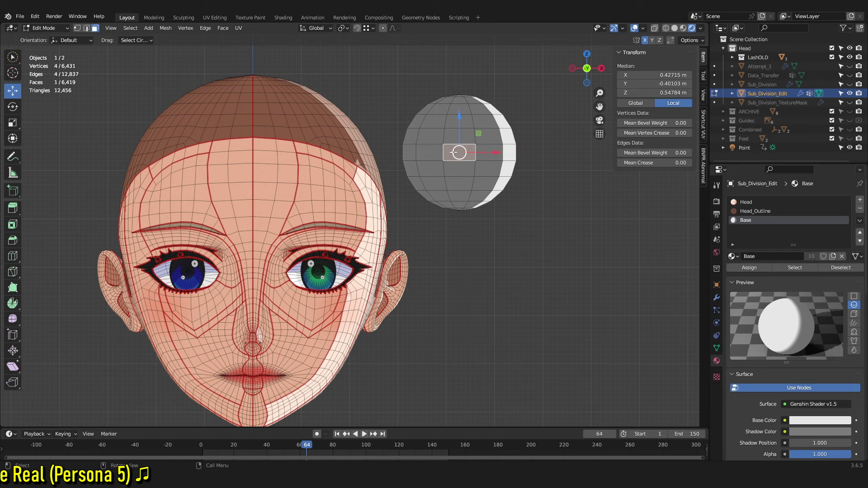
pyautogui.moveTo(543, 277); pyautogui.dragTo(364, 361, button='middle')
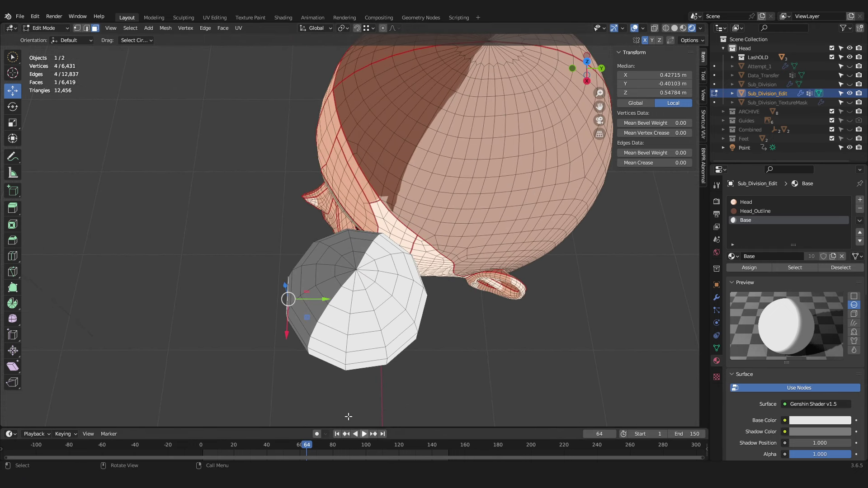
pyautogui.moveTo(339, 410); pyautogui.dragTo(417, 373, button='middle')
pyautogui.press('KP_3')
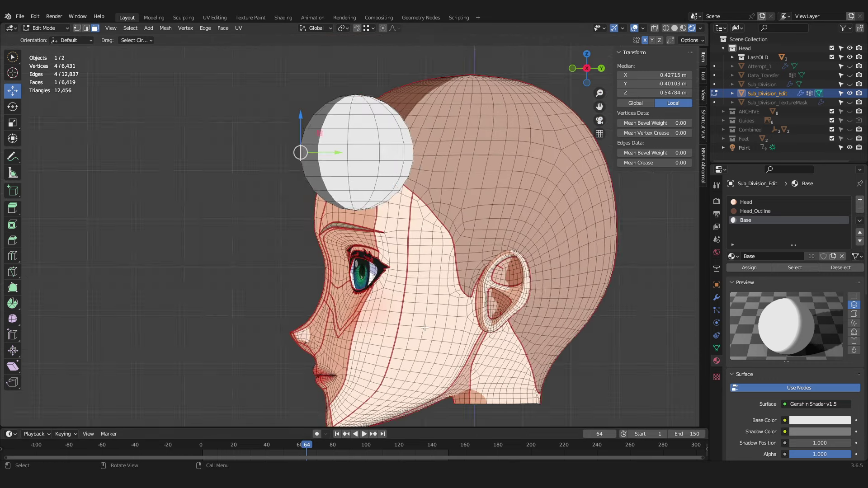
# - Duplicate the chosen sphere face 0.2048 m beside the sphere and rotate the copy -90° about Z
pyautogui.press('KP_1')
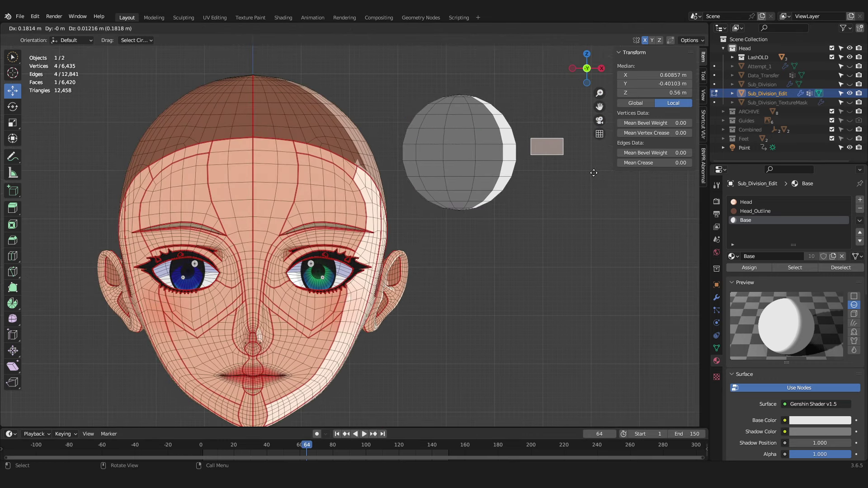
pyautogui.click(605, 176)
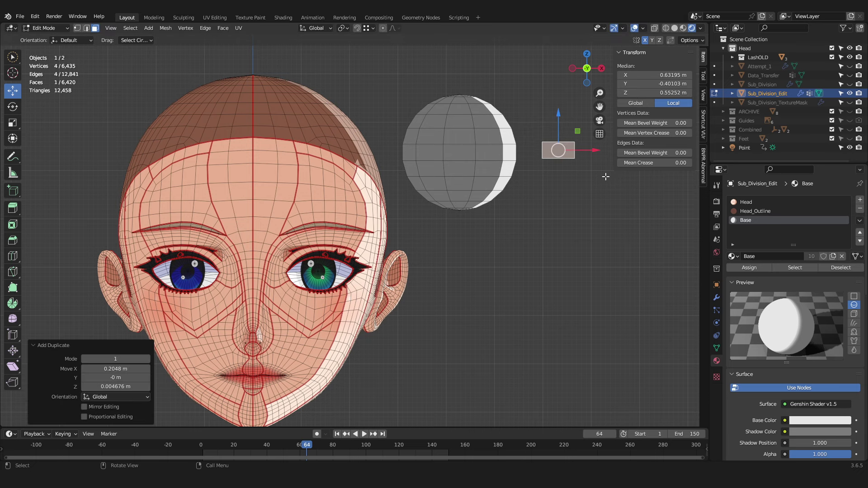
pyautogui.press('KP_7')
pyautogui.press('r')
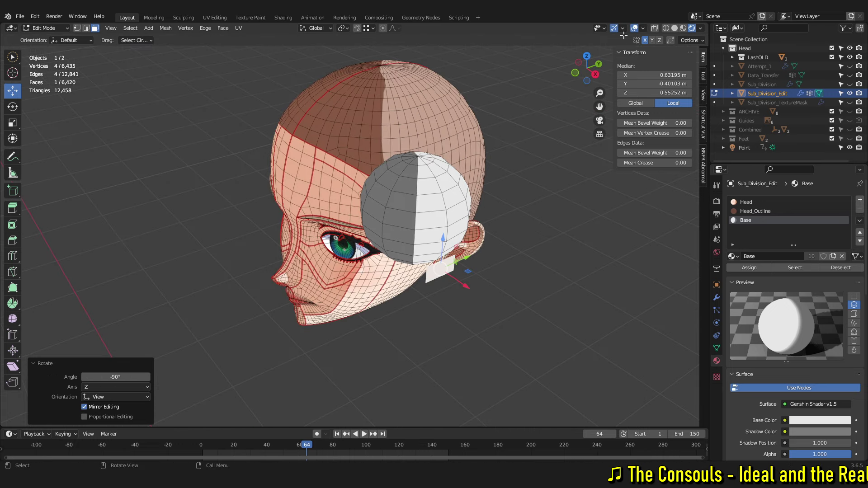
pyautogui.click(622, 28)
# - Turn on the split normals overlay and copy the rotated duplicate face's normal vector
pyautogui.click(642, 28)
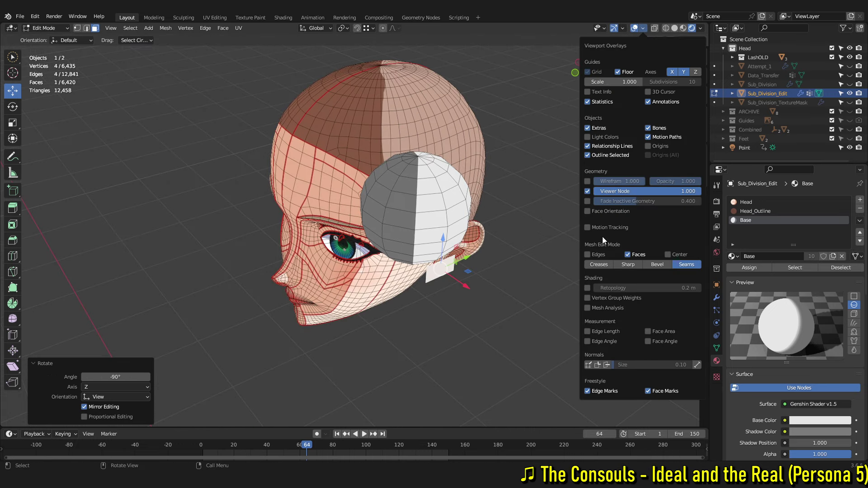
pyautogui.click(597, 365)
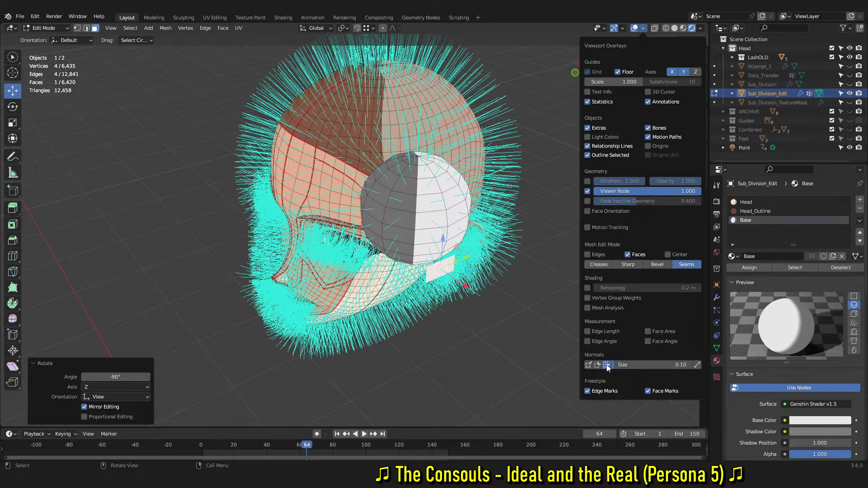
pyautogui.press('n')
pyautogui.moveTo(497, 253); pyautogui.dragTo(492, 194, button='middle')
pyautogui.scroll(6, 491, 288)
pyautogui.moveTo(571, 188); pyautogui.dragTo(353, 247, button='middle')
pyautogui.click(279, 244)
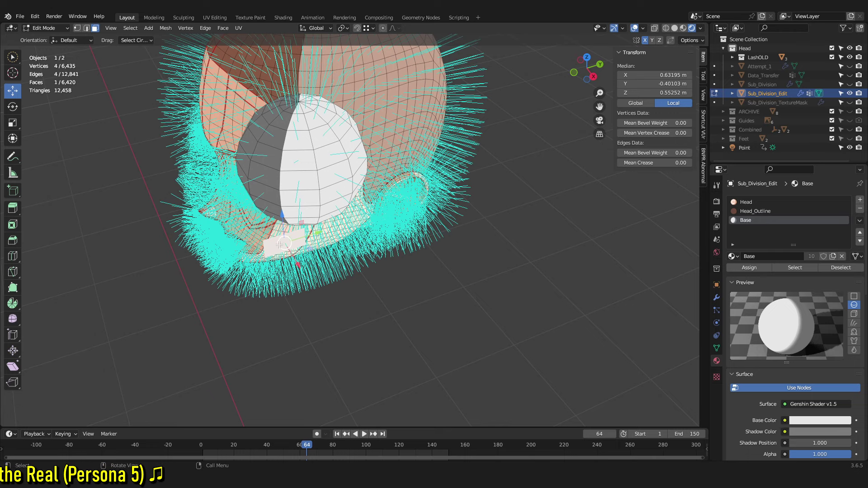
pyautogui.click(507, 293)
# - Select the seam-bounded cheek region with L and hide the normals overlay again
pyautogui.moveTo(490, 291); pyautogui.dragTo(376, 271, button='middle')
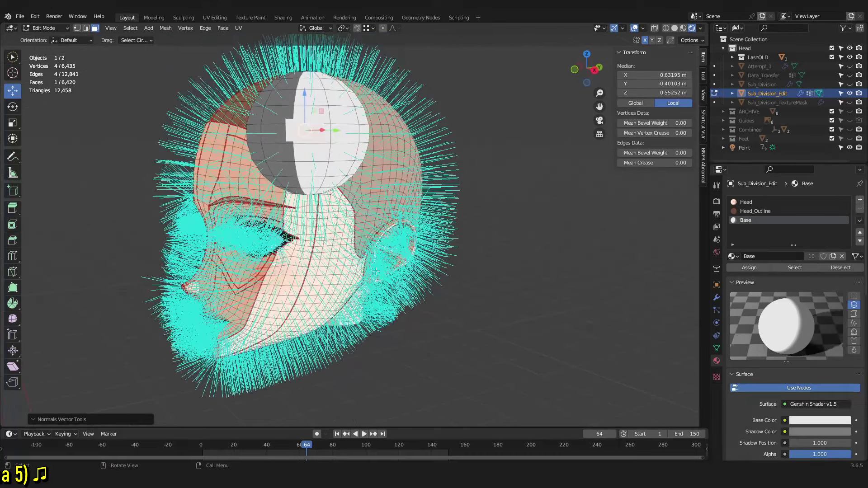
pyautogui.click(337, 273)
pyautogui.press('l')
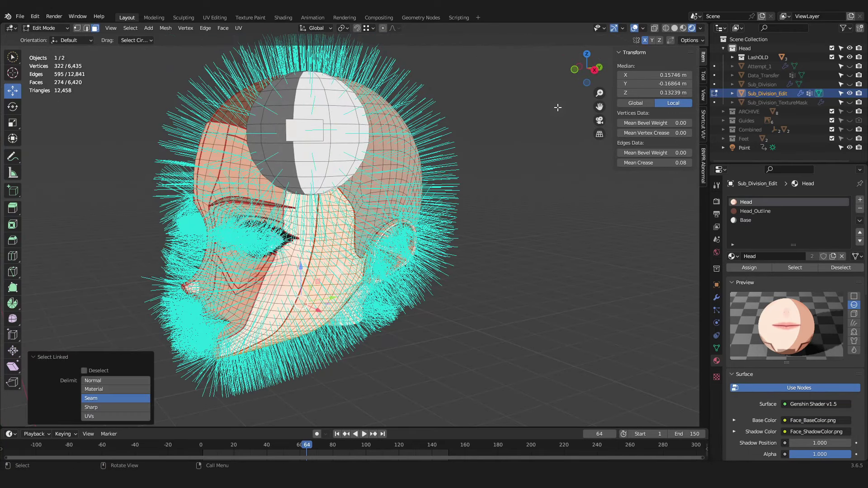
pyautogui.click(642, 28)
pyautogui.click(644, 29)
pyautogui.click(607, 364)
pyautogui.press('n')
pyautogui.moveTo(452, 326); pyautogui.dragTo(425, 320, button='middle')
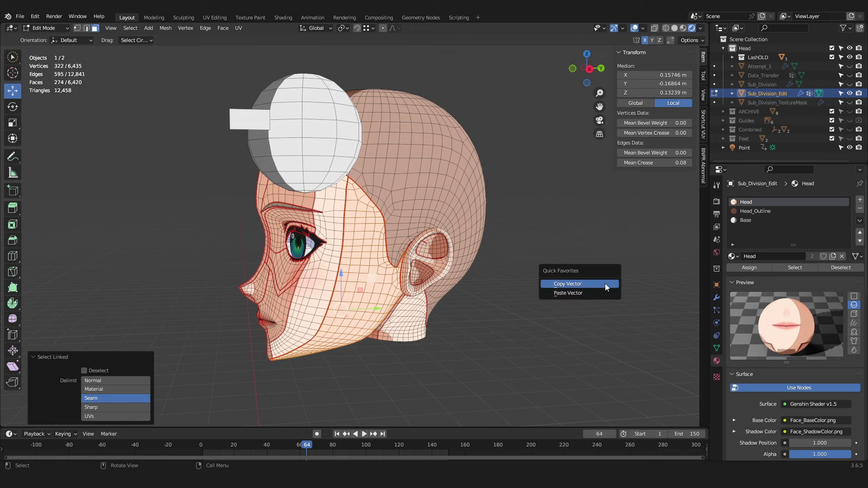
pyautogui.click(568, 293)
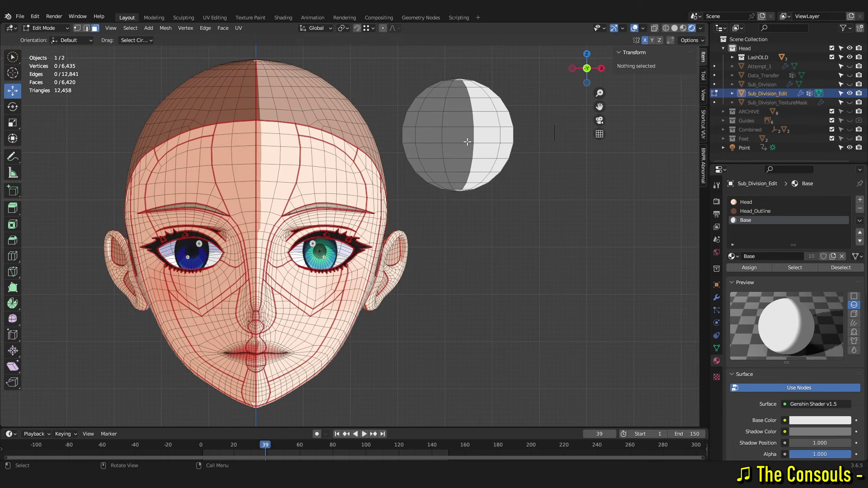
# - Copy a helper-sphere face's normal and select the forehead, nose bridge, lower nose, chin and nose-side patches
pyautogui.click(469, 143)
pyautogui.press('q')
pyautogui.click(516, 277)
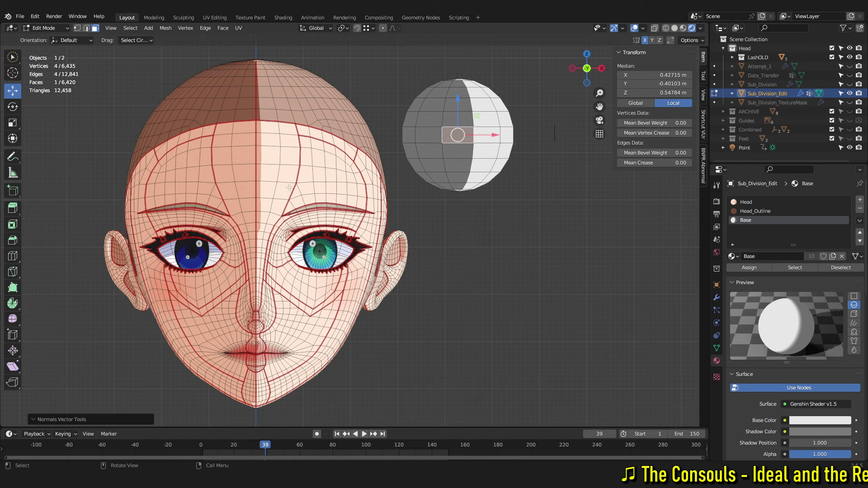
pyautogui.press('l')
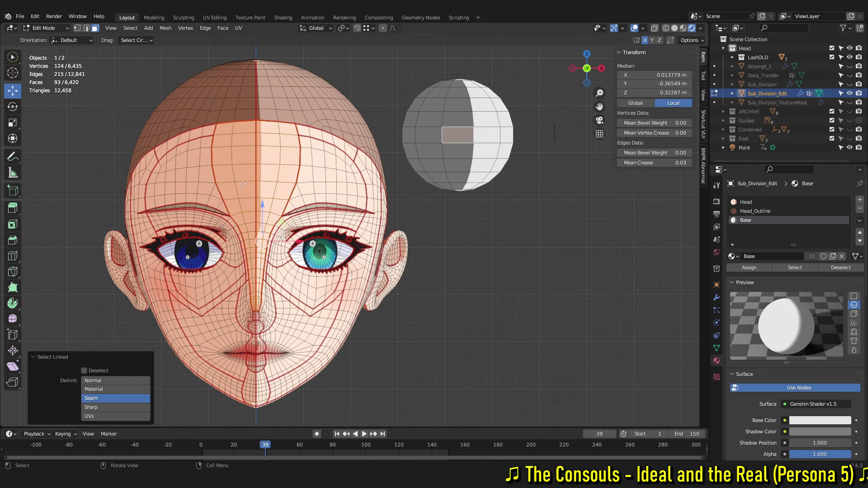
pyautogui.press('l')
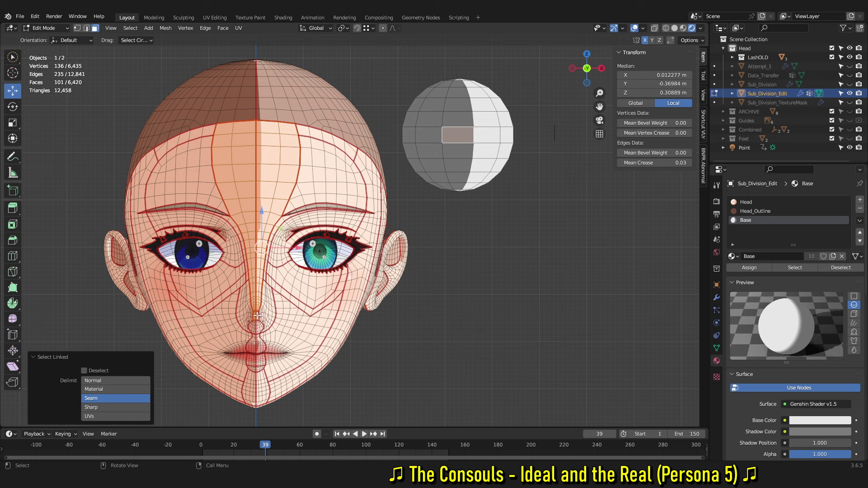
pyautogui.press('l')
pyautogui.press('l')
pyautogui.press('l')
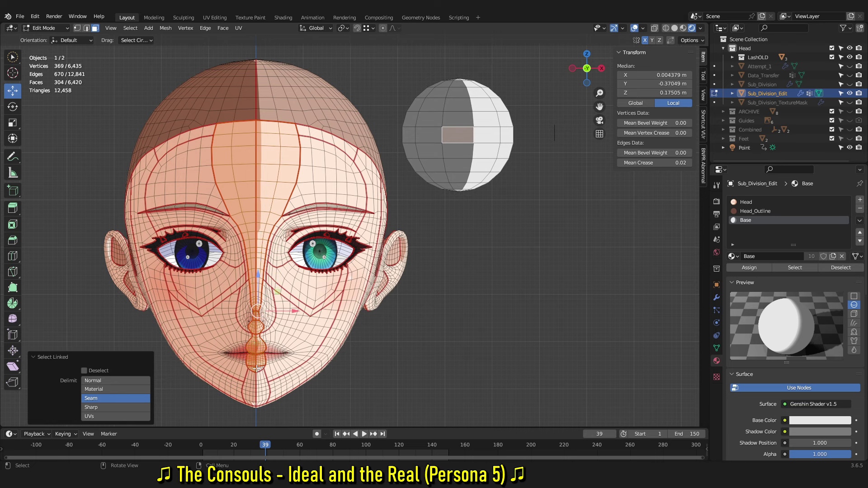
pyautogui.press('l')
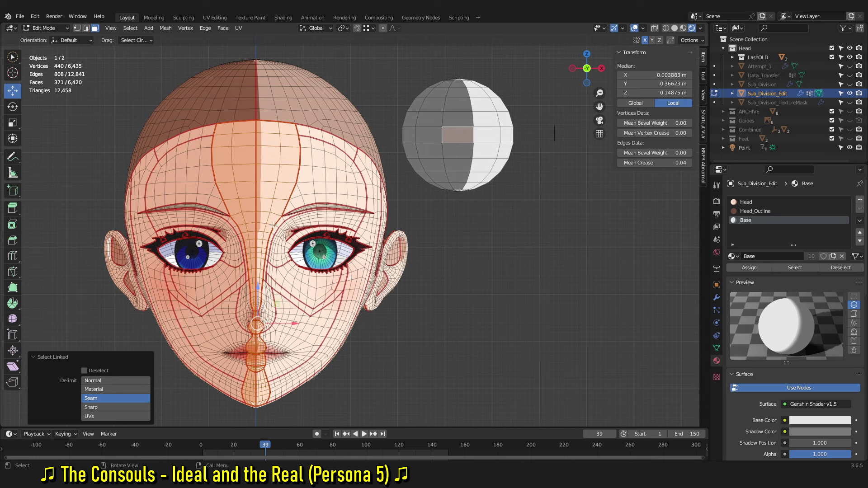
pyautogui.press('l')
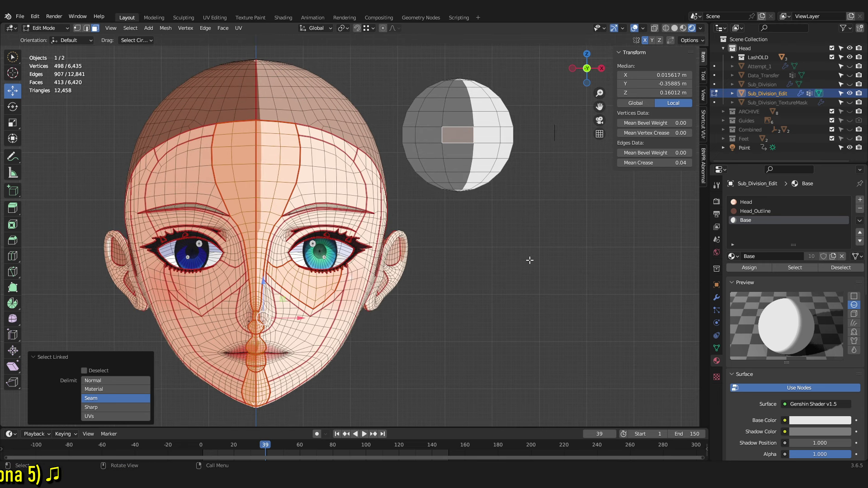
# - Paste the copied normal onto those central patches, then go to Object Mode at frame 12
pyautogui.rightClick(516, 267)
pyautogui.press('Escape')
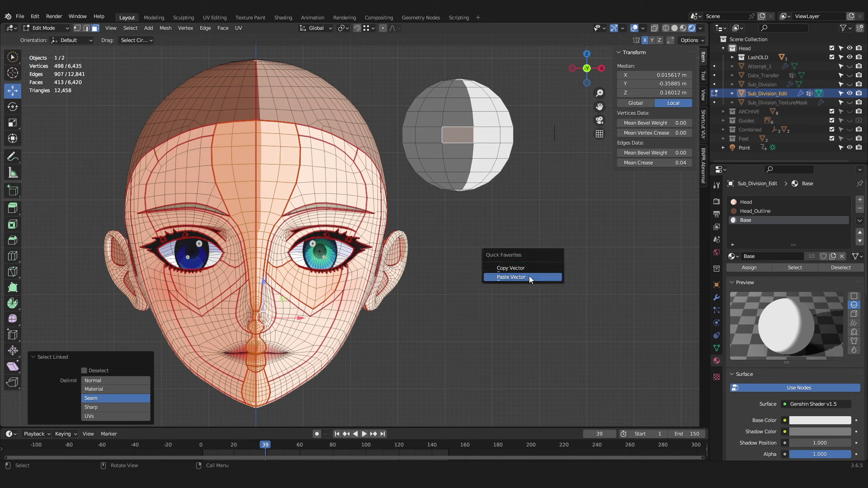
pyautogui.click(529, 276)
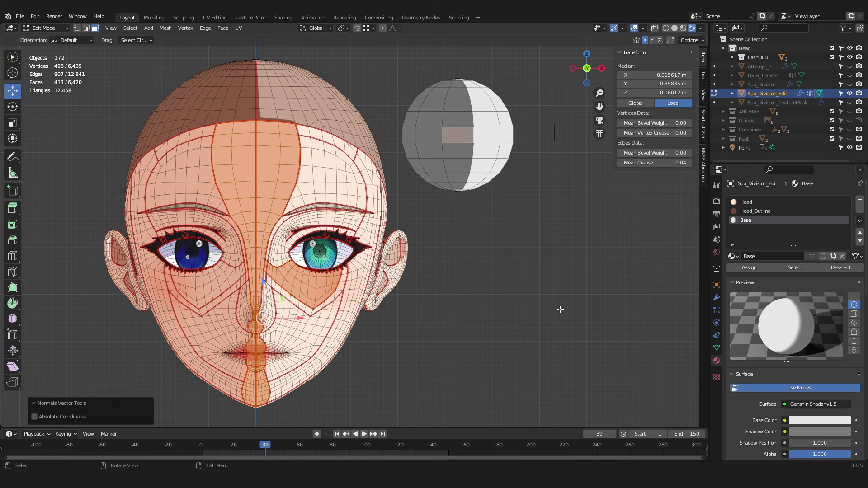
pyautogui.moveTo(260, 450); pyautogui.dragTo(221, 447)
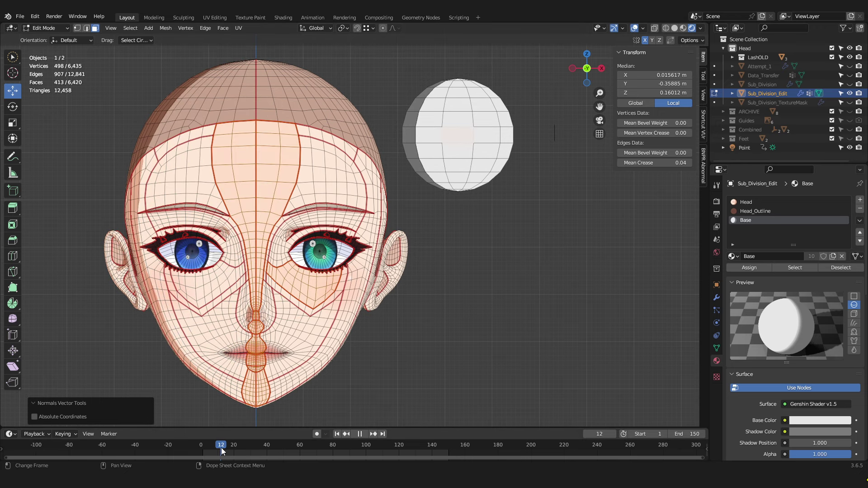
pyautogui.press('Tab')
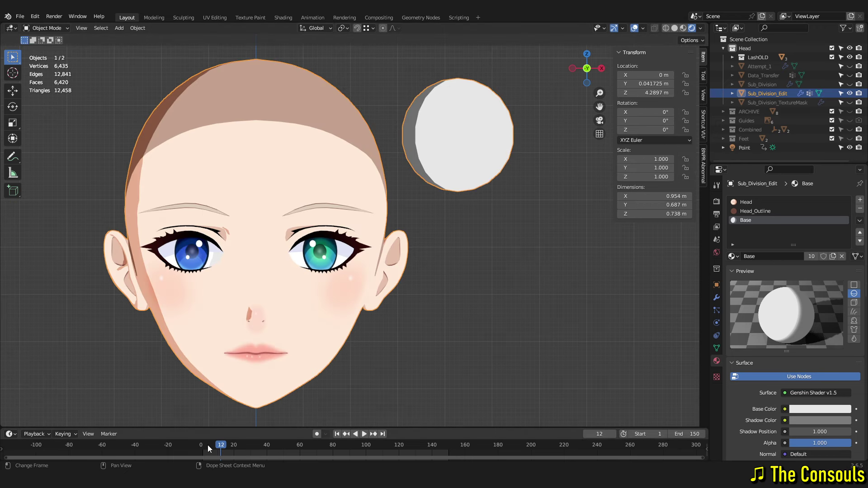
# - Play the light sweep, then re-enter Edit Mode at frame 53 in three-quarter view and pick a nose face
pyautogui.press('space')
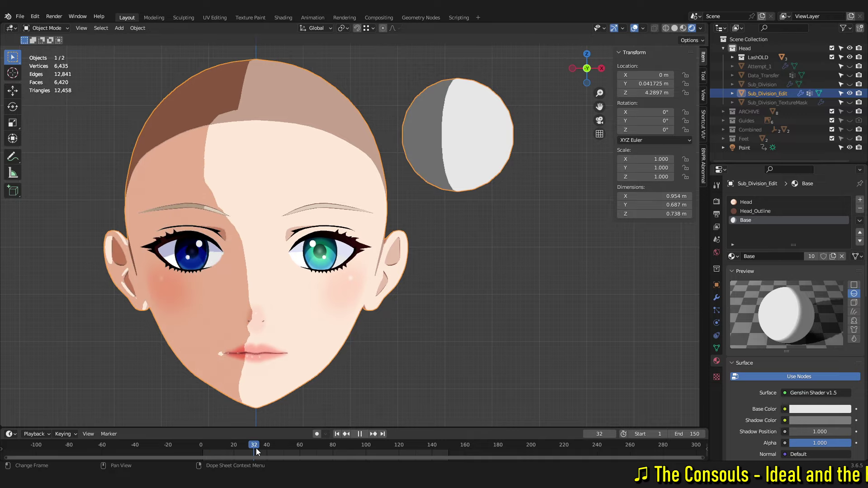
pyautogui.moveTo(303, 449)
pyautogui.mouseDown()
pyautogui.moveTo(323, 451)
pyautogui.moveTo(289, 452)
pyautogui.mouseUp()
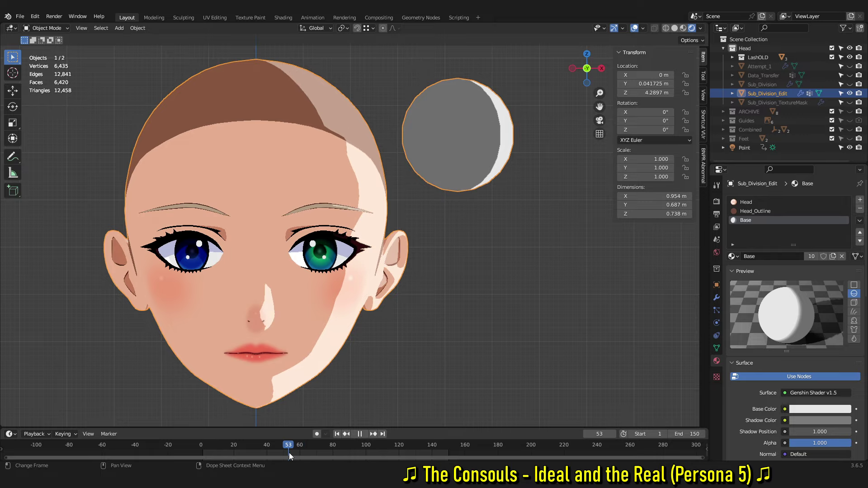
pyautogui.moveTo(285, 325); pyautogui.dragTo(281, 298, button='middle')
pyautogui.press('Tab')
pyautogui.click(281, 298)
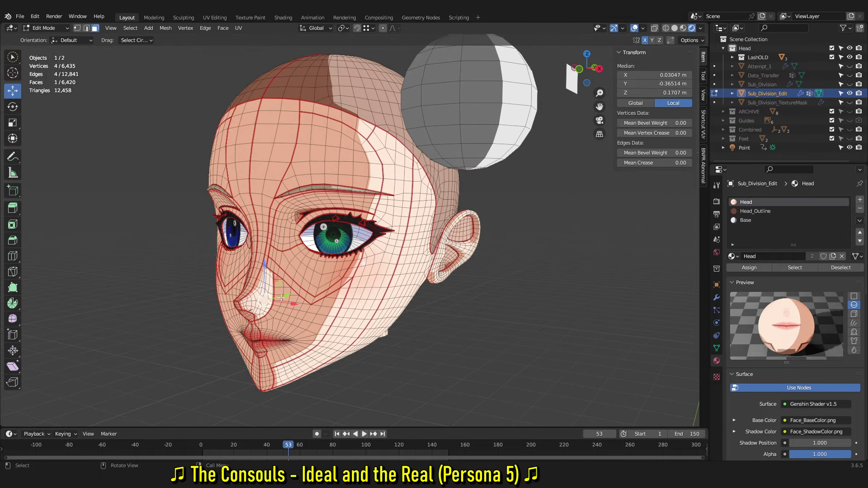
# - Copy the normal of a sphere face near the light boundary and paste it onto the seam-bounded nose patch
pyautogui.scroll(-1, 497, 133)
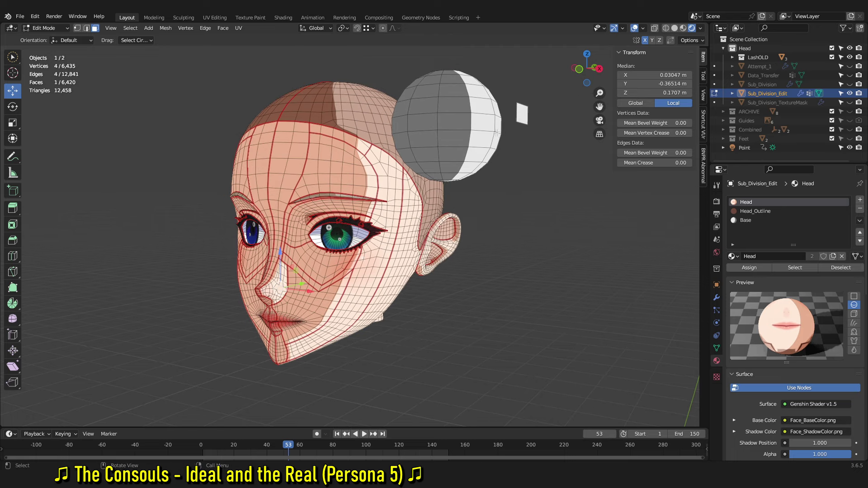
pyautogui.click(468, 120)
pyautogui.press('KP_1')
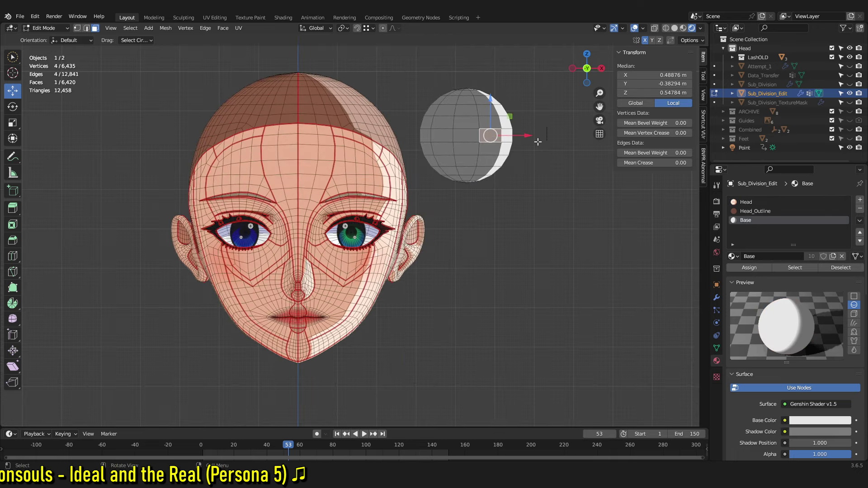
pyautogui.moveTo(490, 136); pyautogui.dragTo(506, 135)
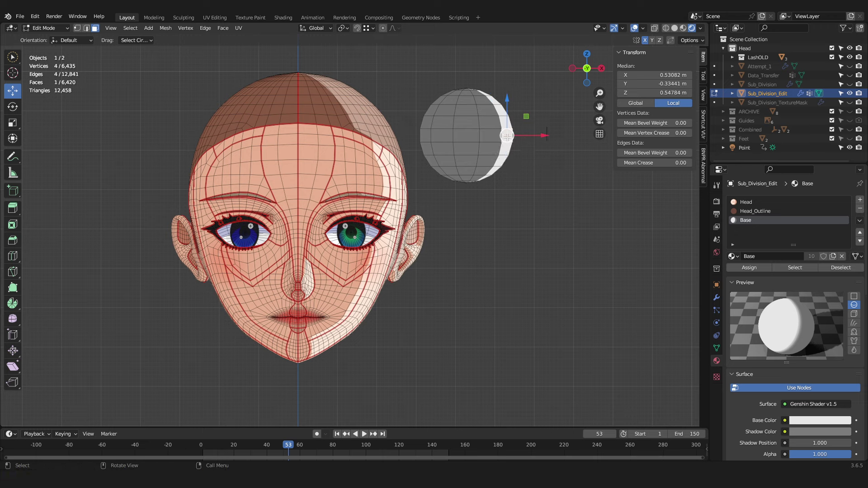
pyautogui.click(511, 174)
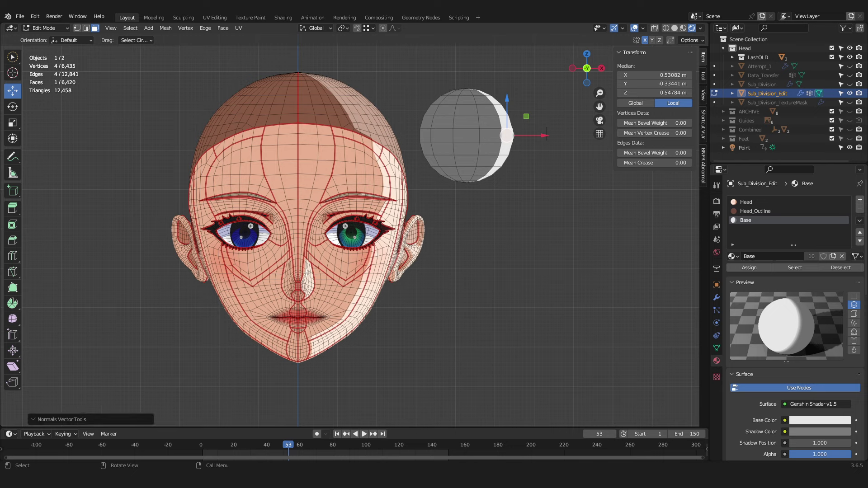
pyautogui.click(305, 281)
pyautogui.press('l')
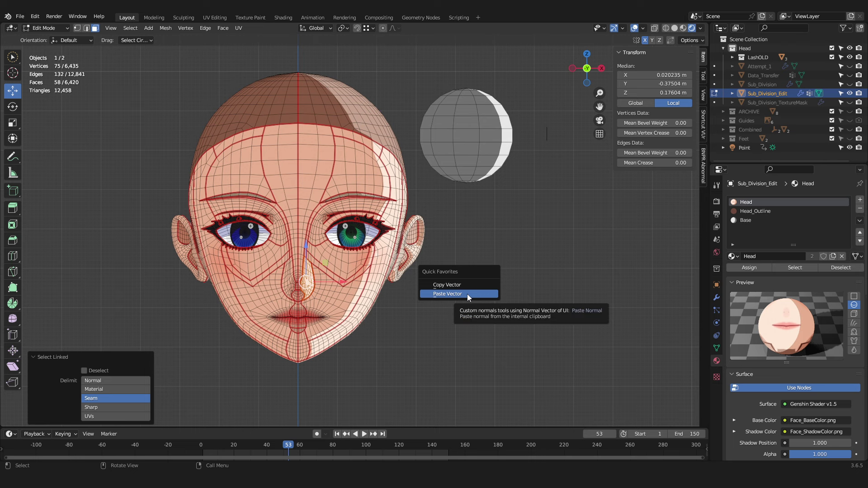
pyautogui.click(467, 294)
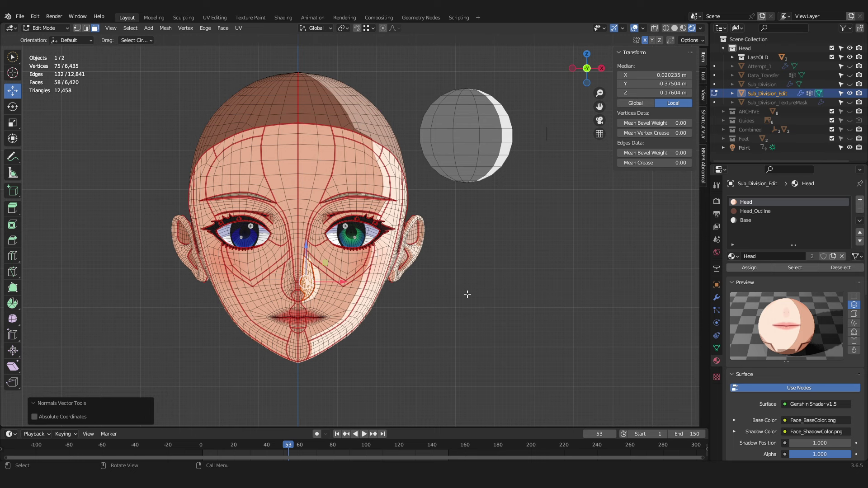
# - Preview the nose shading in Object Mode from frame 37, then return to Edit Mode
pyautogui.scroll(2, 468, 294)
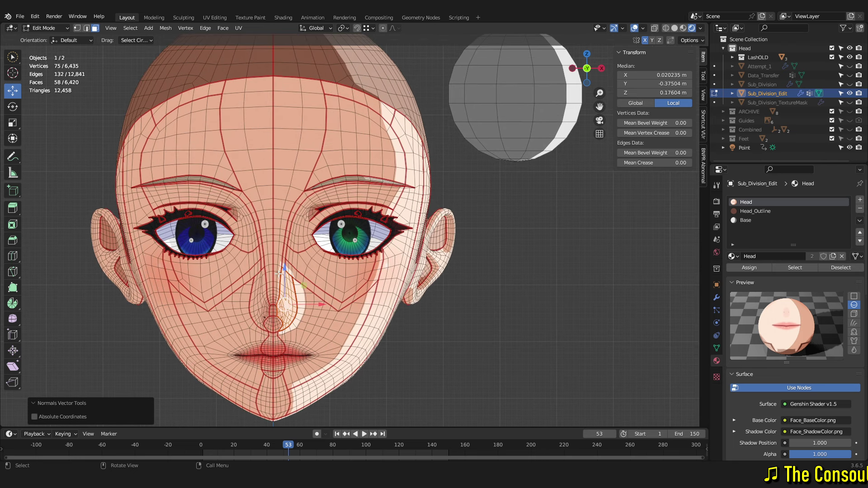
pyautogui.press('Tab')
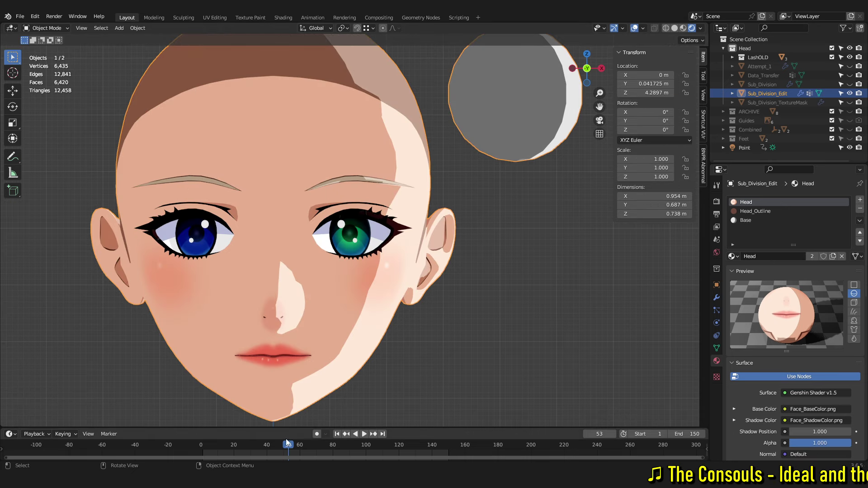
pyautogui.click(251, 449)
pyautogui.press('space')
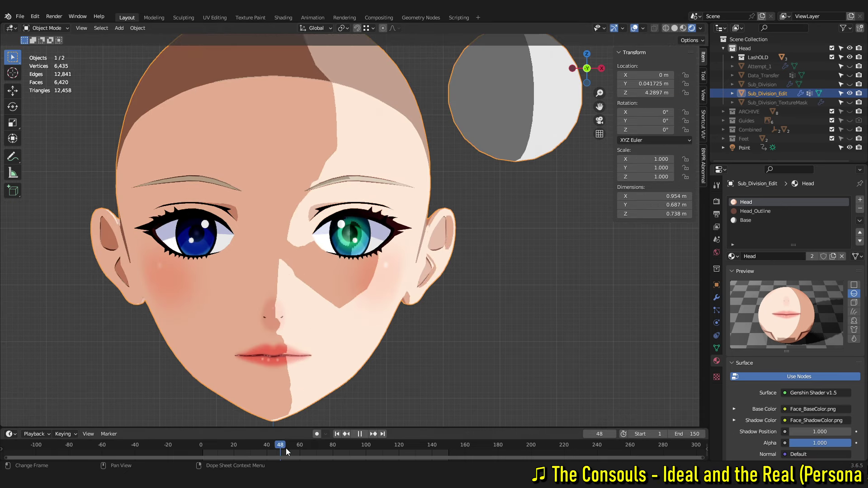
pyautogui.press('space')
pyautogui.press('Tab')
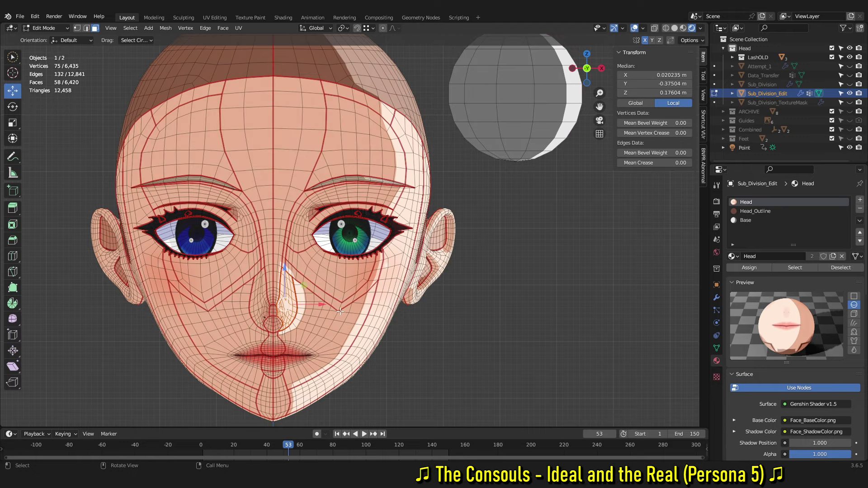
# - Copy a sphere face's normal and paste it onto the seam-bounded cheek patch beside the mouth
pyautogui.click(546, 89)
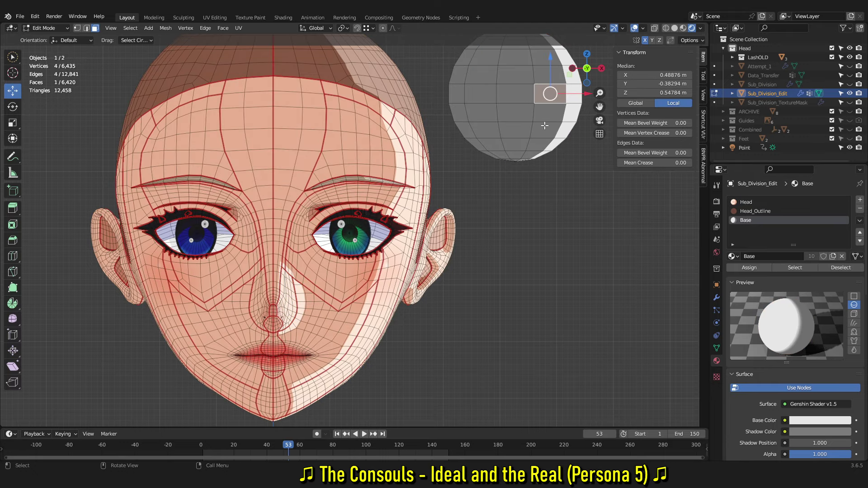
pyautogui.press('q')
pyautogui.click(537, 207)
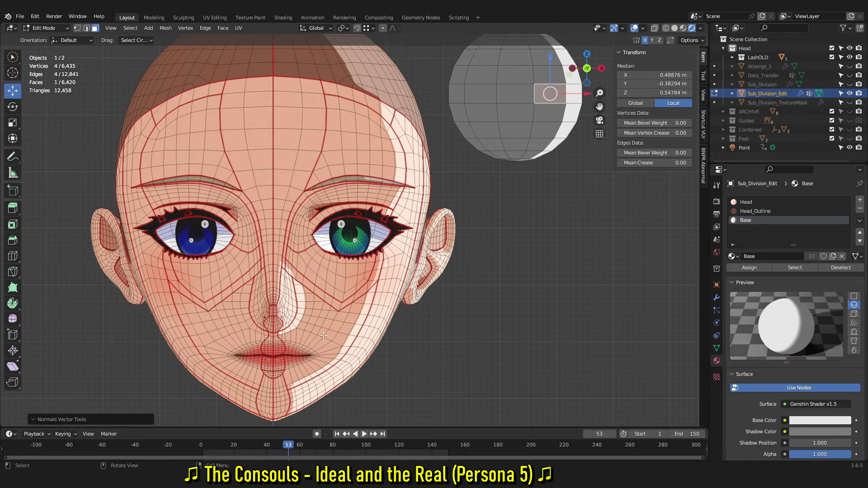
pyautogui.press('l')
pyautogui.press('q')
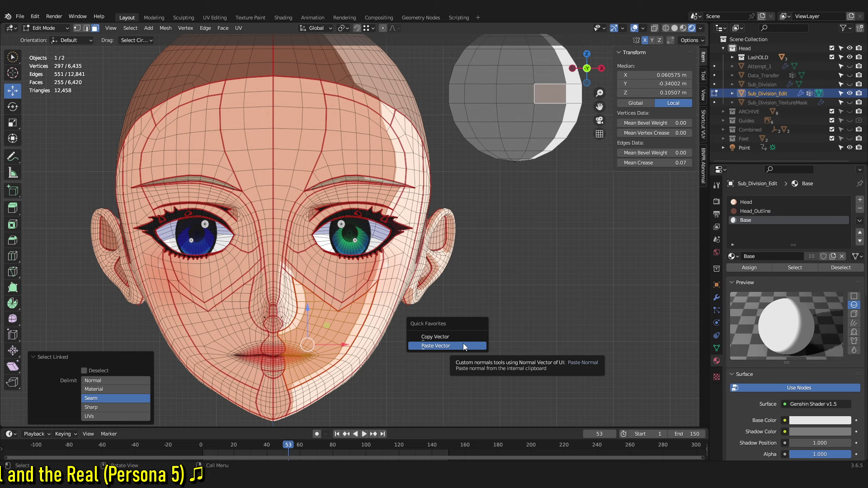
pyautogui.click(462, 343)
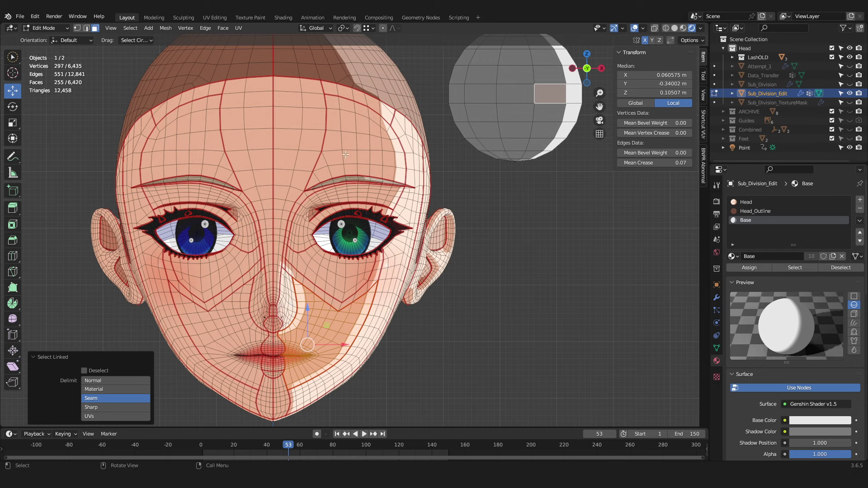
pyautogui.moveTo(356, 371); pyautogui.dragTo(292, 134, button='middle')
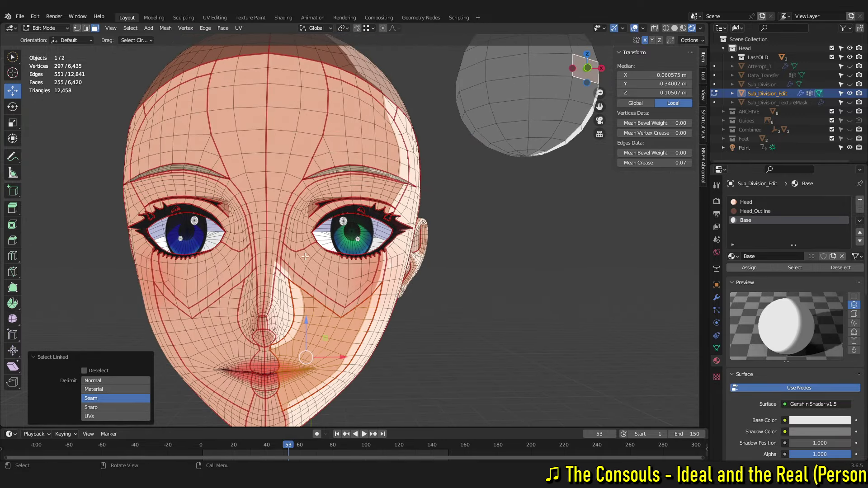
pyautogui.moveTo(359, 264); pyautogui.dragTo(408, 316, button='middle')
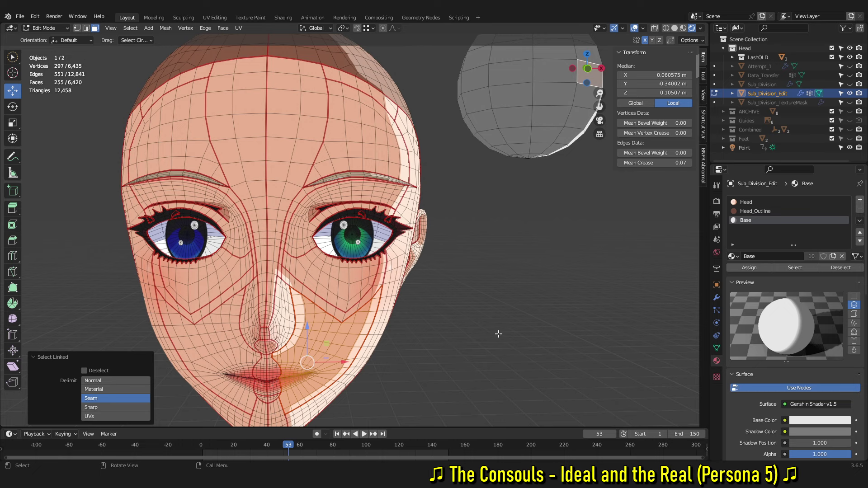
pyautogui.press('q')
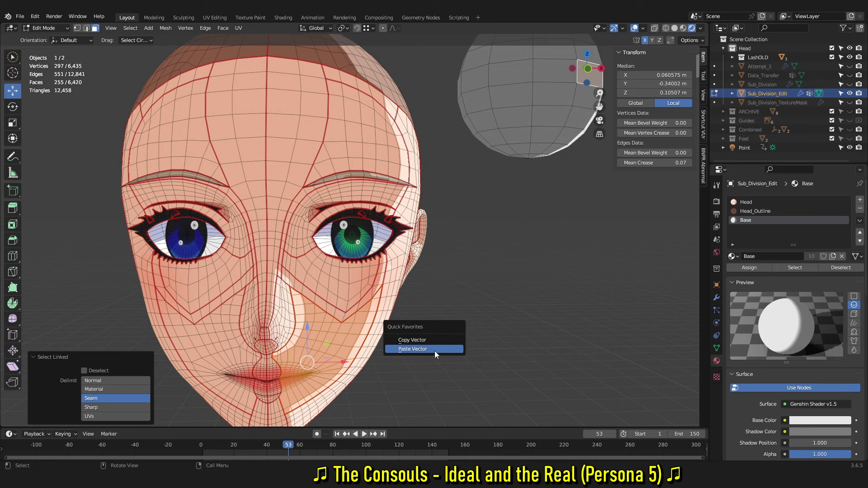
pyautogui.click(434, 350)
# - Copy another sphere face's normal onto the under-eye patch, then switch to Object Mode
pyautogui.moveTo(435, 351); pyautogui.dragTo(534, 95, button='middle')
pyautogui.scroll(-1, 535, 94)
pyautogui.click(534, 92)
pyautogui.press('q')
pyautogui.click(490, 240)
pyautogui.press('l')
pyautogui.press('q')
pyautogui.click(362, 291)
pyautogui.press('Tab')
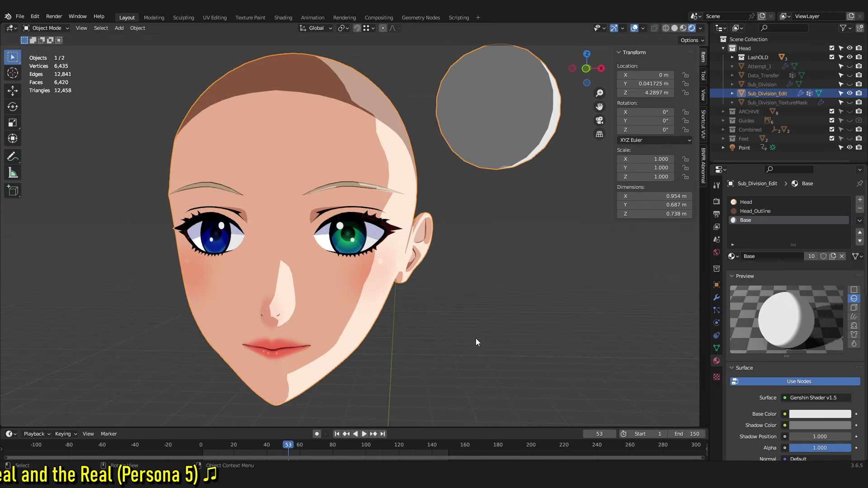
# - Review the toon shadows at frame 19 from three-quarter and front views, briefly checking the mesh in Edit Mode
pyautogui.moveTo(476, 338); pyautogui.dragTo(490, 337, button='middle')
pyautogui.moveTo(288, 447)
pyautogui.mouseDown()
pyautogui.moveTo(228, 447)
pyautogui.moveTo(324, 446)
pyautogui.moveTo(281, 445)
pyautogui.moveTo(294, 445)
pyautogui.mouseUp()
pyautogui.moveTo(398, 379); pyautogui.dragTo(253, 381, button='middle')
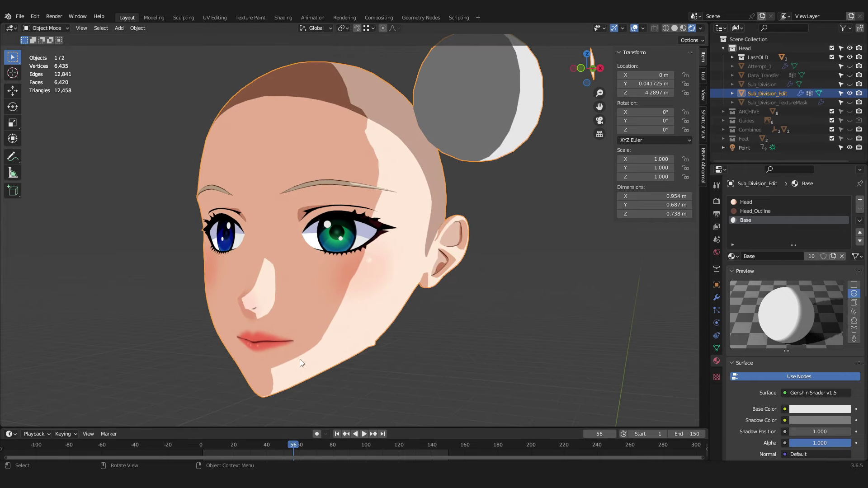
pyautogui.moveTo(310, 359); pyautogui.dragTo(377, 333, button='middle')
pyautogui.press('Tab')
pyautogui.scroll(2, 377, 333)
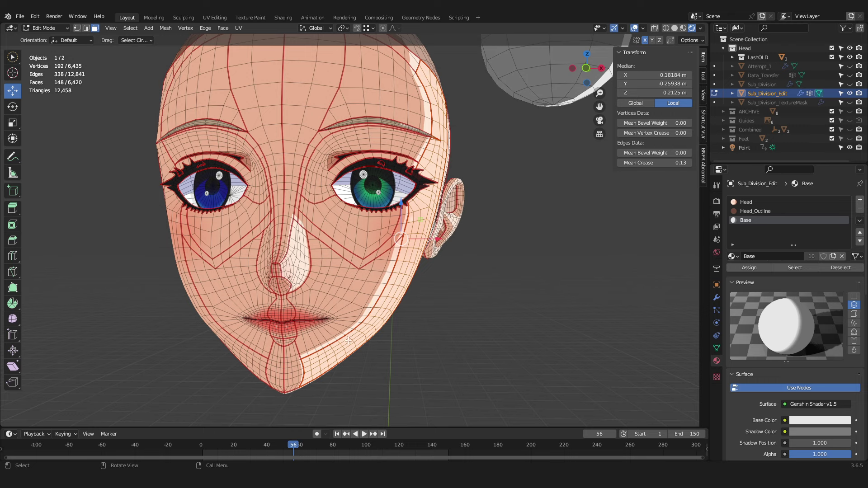
pyautogui.press('Tab')
# - Orbit around the head, replay the light from frame 12, and stop it at frame 62
pyautogui.moveTo(423, 350); pyautogui.dragTo(394, 387, button='middle')
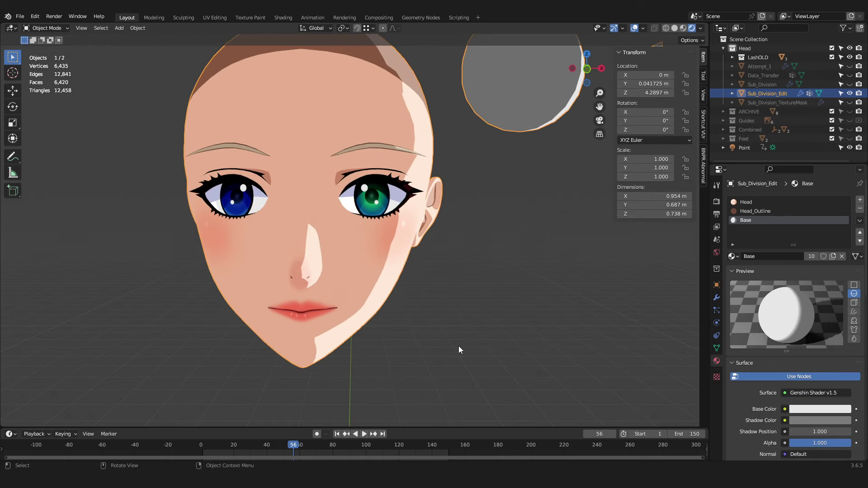
pyautogui.scroll(1, 365, 394)
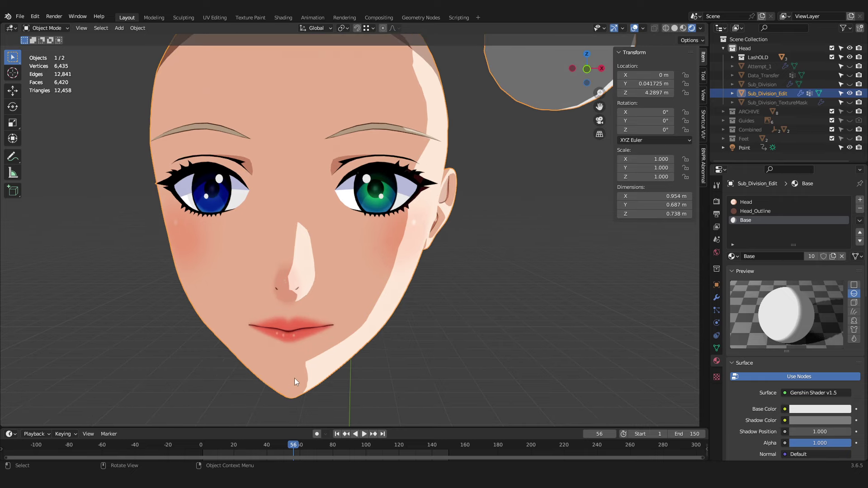
pyautogui.moveTo(293, 443)
pyautogui.mouseDown()
pyautogui.moveTo(218, 447)
pyautogui.moveTo(321, 453)
pyautogui.moveTo(303, 452)
pyautogui.mouseUp()
pyautogui.press('space')
pyautogui.scroll(-3, 316, 364)
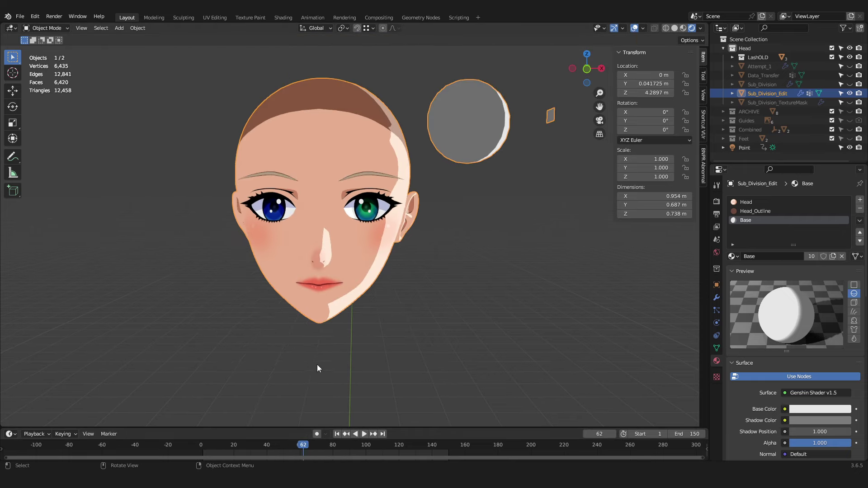
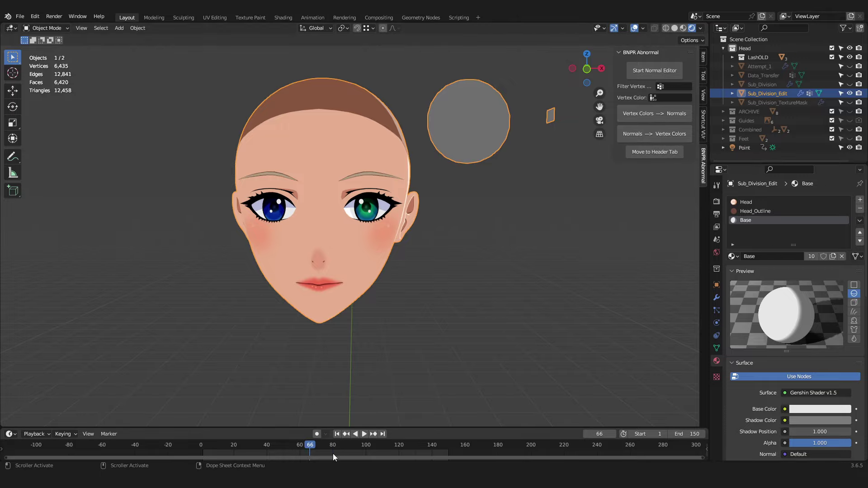
# - Halt the light at frame 47 and exit Abnormal with Cancel Changes, discarding all normal edits
pyautogui.press('Escape')
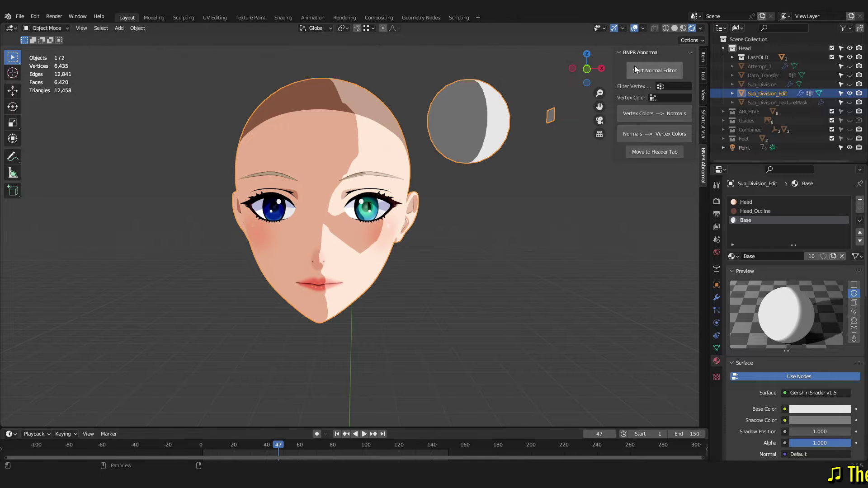
pyautogui.moveTo(571, 265); pyautogui.dragTo(577, 284, button='middle')
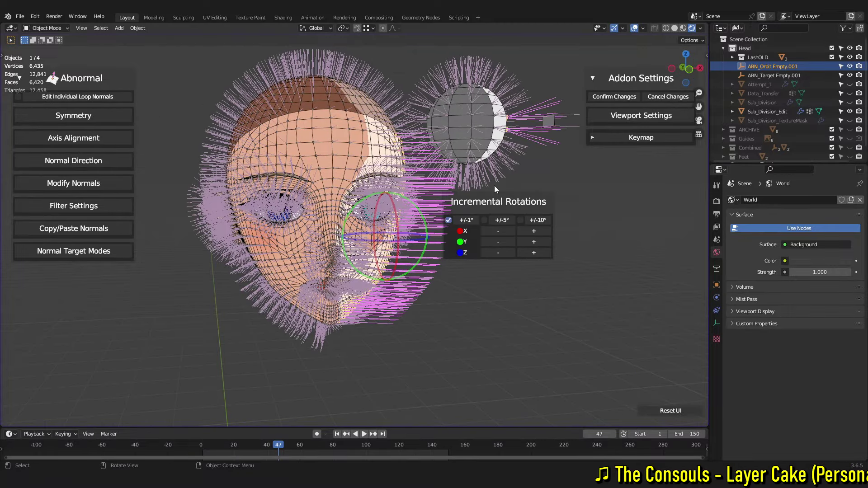
pyautogui.moveTo(425, 249); pyautogui.dragTo(373, 271, button='middle')
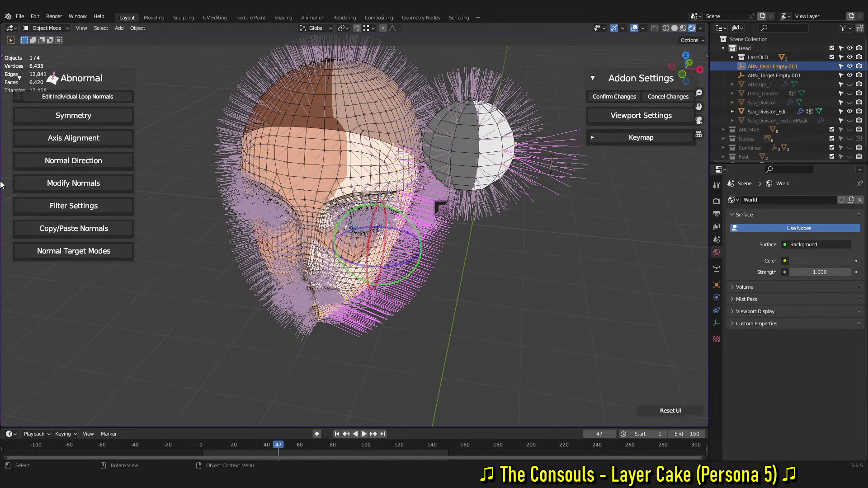
pyautogui.click(73, 121)
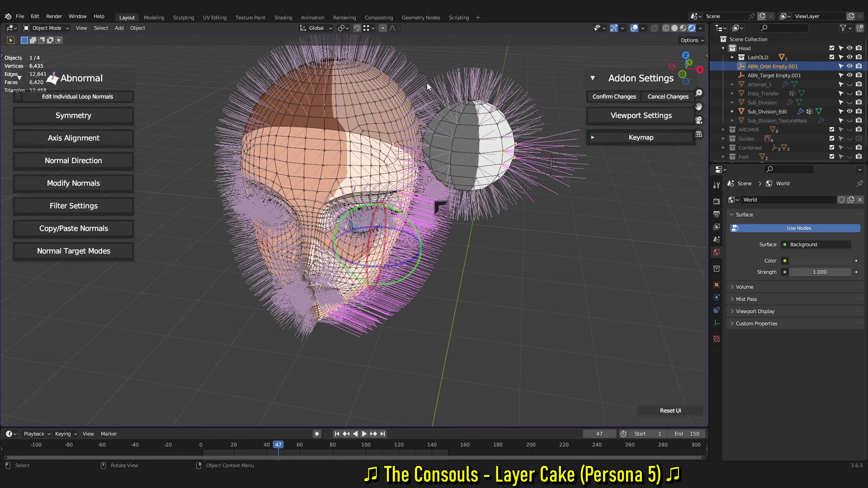
pyautogui.click(661, 96)
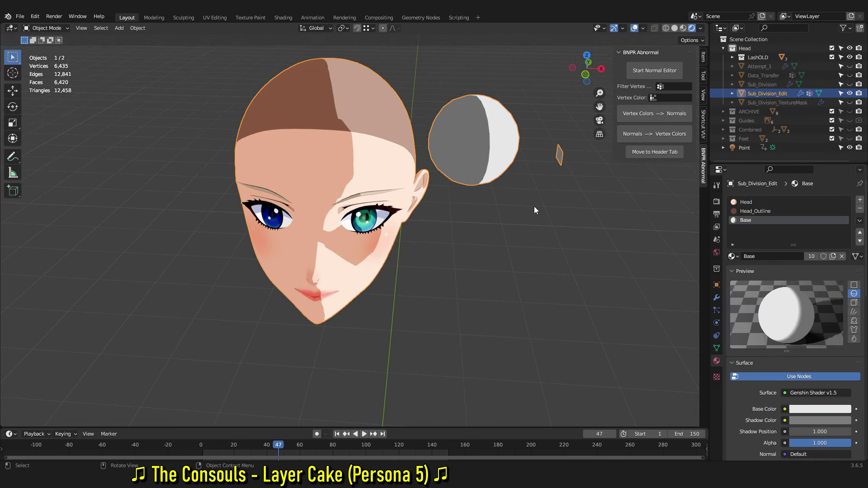
# - In Edit Mode, select the seam-bounded centre strips of the face and forehead with L
pyautogui.press('Tab')
pyautogui.scroll(4, 497, 214)
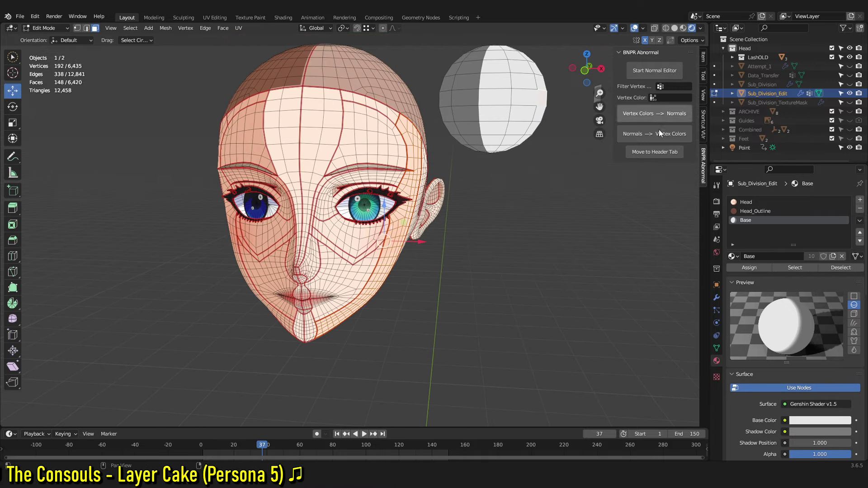
pyautogui.press('Tab')
pyautogui.press('Tab')
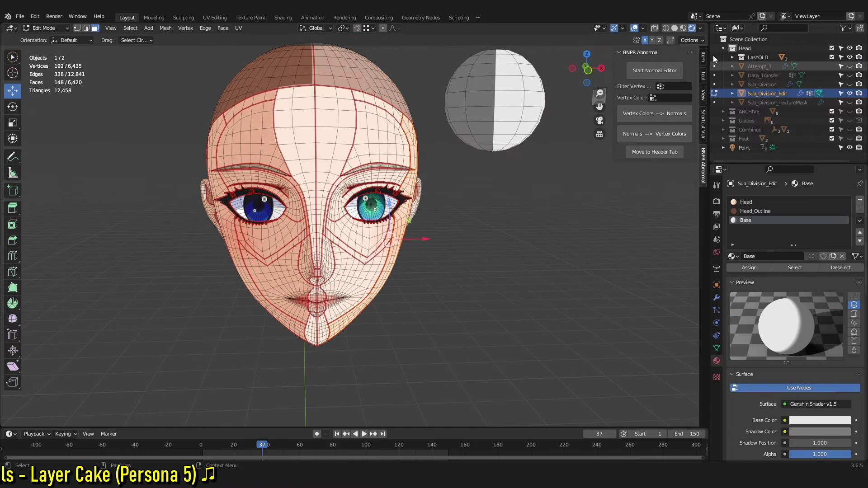
pyautogui.moveTo(215, 333); pyautogui.dragTo(205, 336, button='middle')
pyautogui.scroll(1, 308, 335)
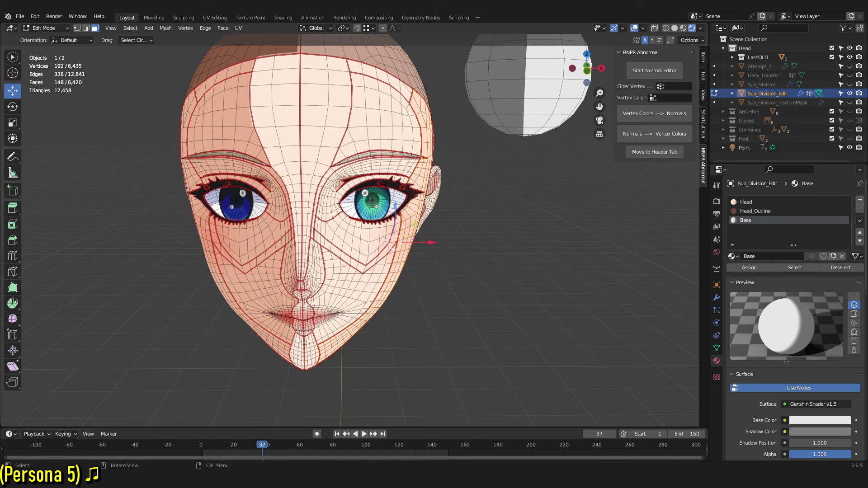
pyautogui.moveTo(308, 334); pyautogui.dragTo(299, 335, button='middle')
pyautogui.press('l')
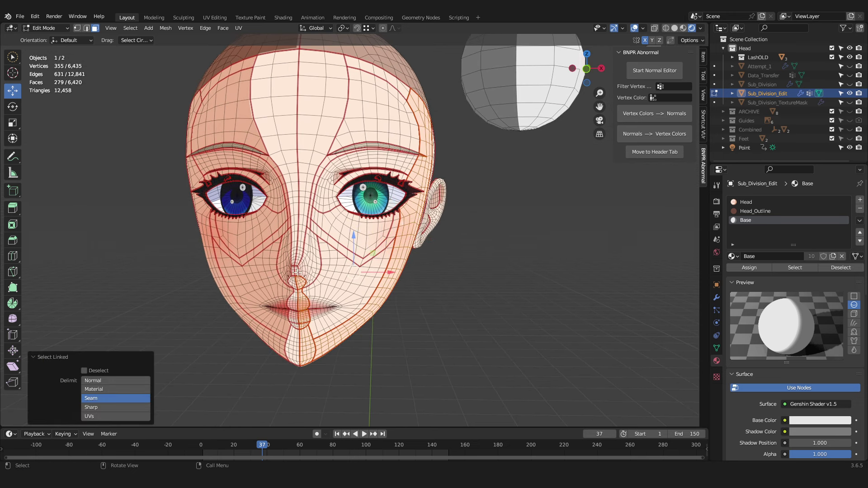
pyautogui.press('l')
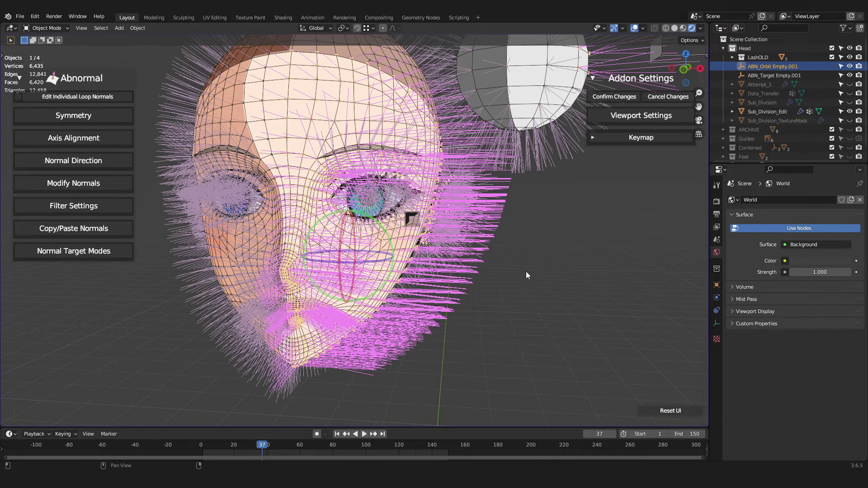
# - Mirror the selected normals across X, keep the edits, and play the rotating-light animation
pyautogui.moveTo(525, 271); pyautogui.dragTo(551, 274, button='middle')
pyautogui.click(102, 119)
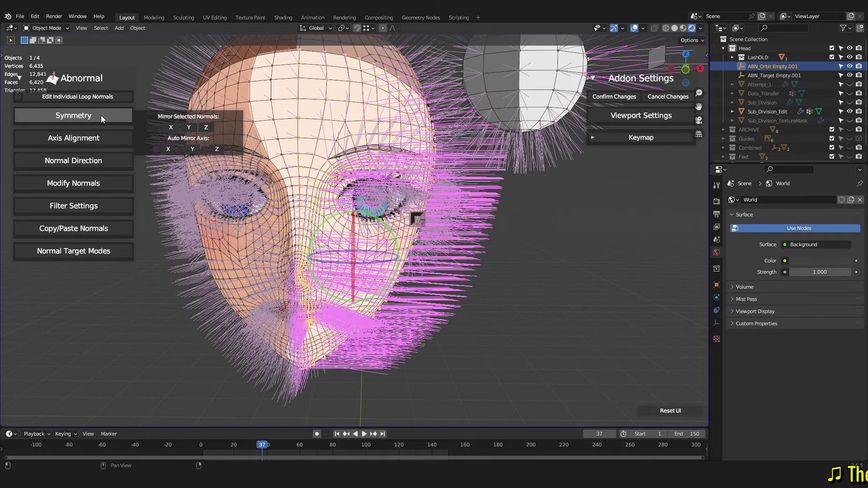
pyautogui.click(175, 131)
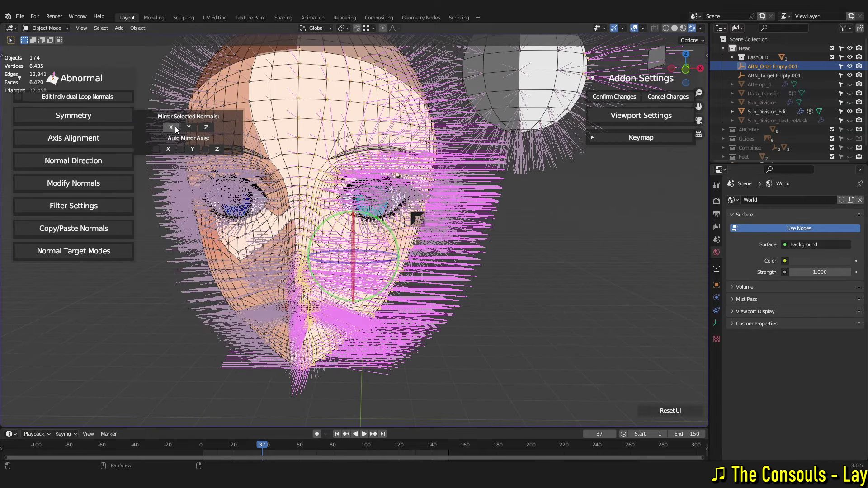
pyautogui.scroll(-1, 451, 255)
pyautogui.moveTo(467, 347); pyautogui.dragTo(497, 313, button='middle')
pyautogui.press('Tab')
pyautogui.click(364, 433)
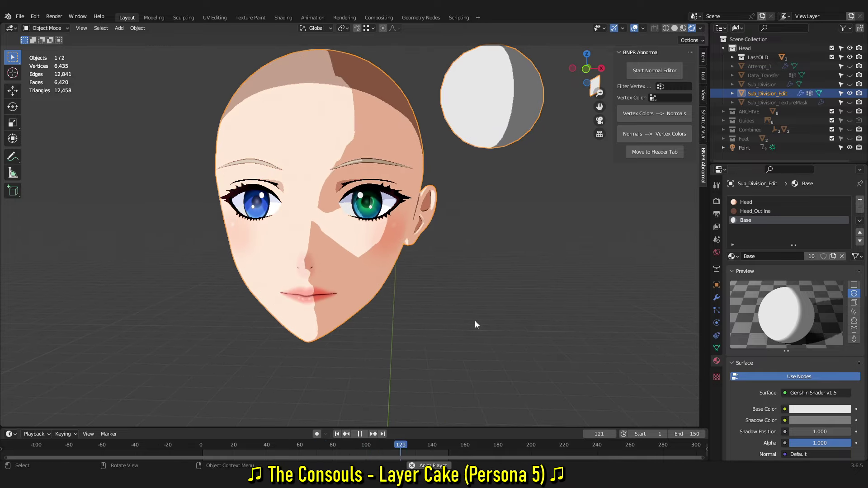
# - Review the face shading while playing and scrubbing the light from frame 101 back to frame 2
pyautogui.moveTo(503, 303); pyautogui.dragTo(519, 361, button='middle')
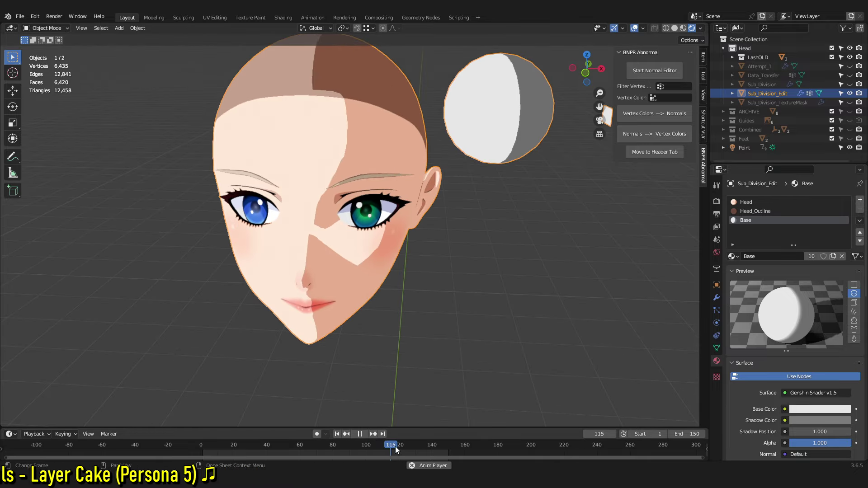
pyautogui.press('space')
pyautogui.moveTo(380, 411); pyautogui.dragTo(432, 356, button='middle')
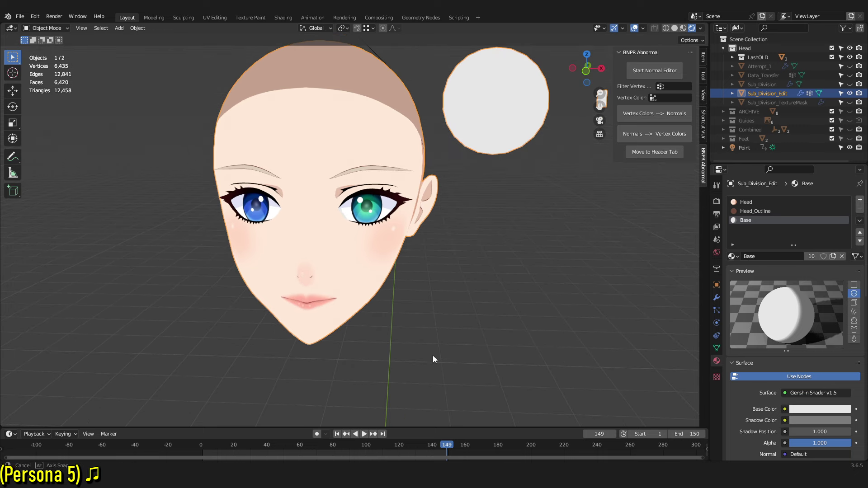
pyautogui.press('space')
pyautogui.moveTo(448, 445); pyautogui.dragTo(370, 435)
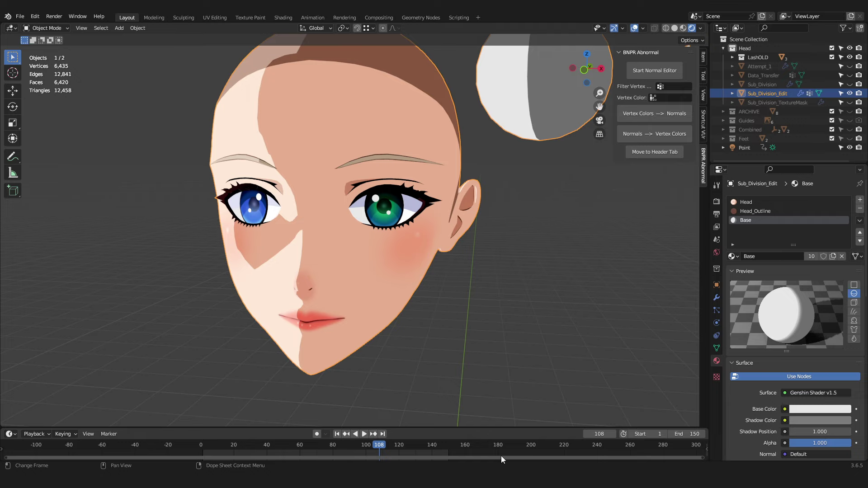
pyautogui.moveTo(342, 447); pyautogui.dragTo(204, 445)
pyautogui.press('space')
# - Settle the light on frame 34 and select a face strip in Edit Mode
pyautogui.moveTo(430, 171); pyautogui.dragTo(267, 397, button='middle')
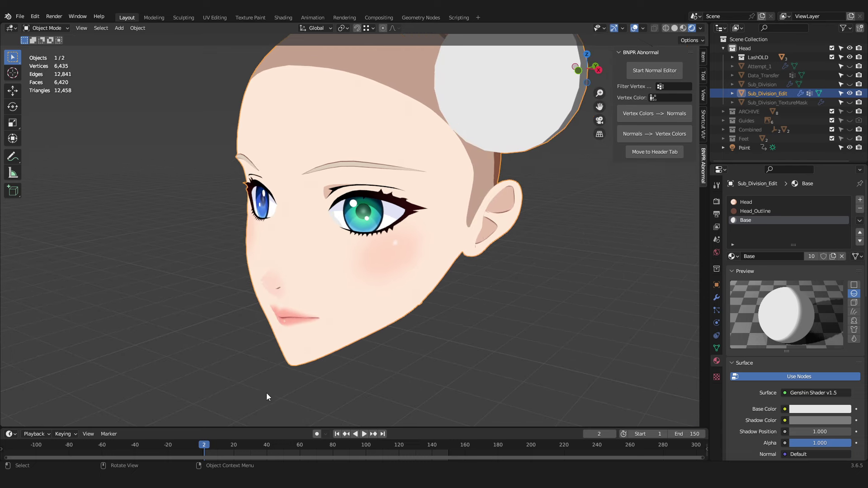
pyautogui.press('space')
pyautogui.moveTo(204, 446)
pyautogui.mouseDown()
pyautogui.moveTo(268, 447)
pyautogui.moveTo(257, 446)
pyautogui.mouseUp()
pyautogui.moveTo(294, 345); pyautogui.dragTo(306, 343, button='middle')
pyautogui.press('Tab')
pyautogui.click(315, 130)
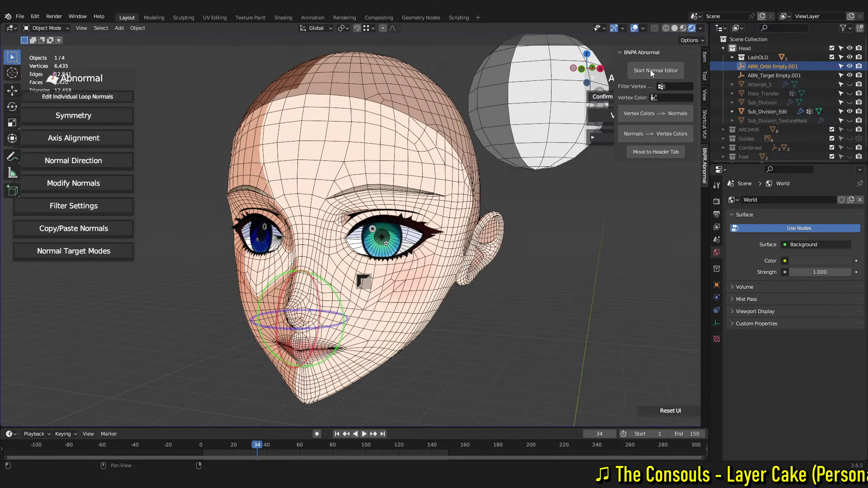
# - Activate Sphereize Normals from Normal Target Modes, centred on the target empty at strength 1.0
pyautogui.moveTo(472, 233); pyautogui.dragTo(475, 260, button='middle')
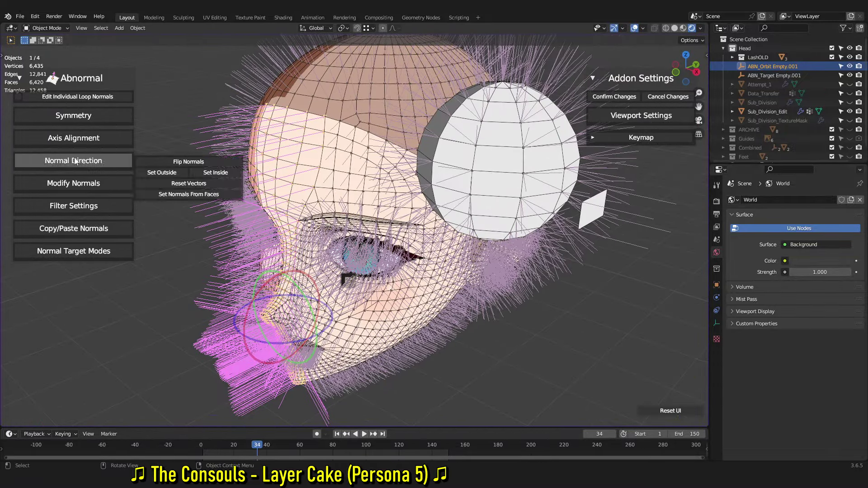
pyautogui.moveTo(79, 248)
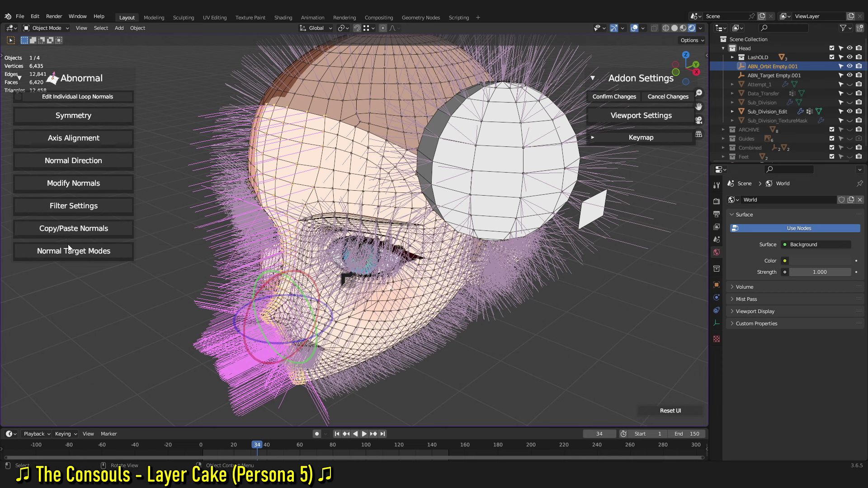
pyautogui.click(71, 254)
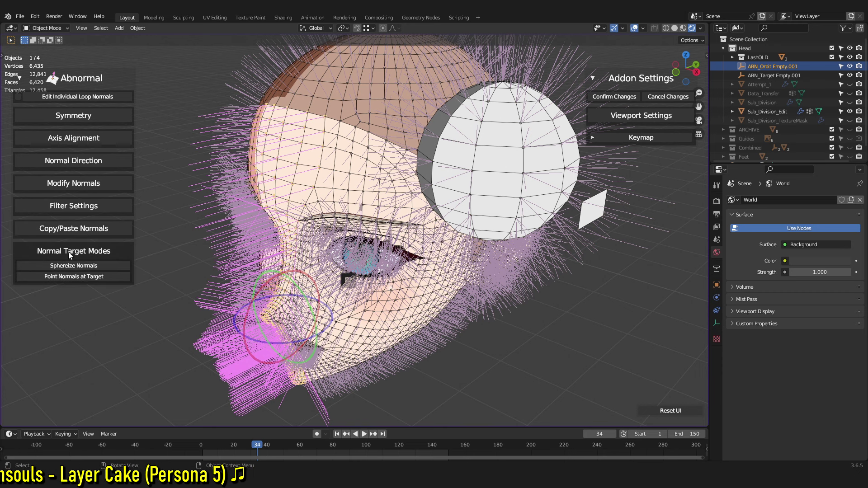
pyautogui.click(87, 268)
pyautogui.moveTo(371, 287); pyautogui.dragTo(349, 266, button='middle')
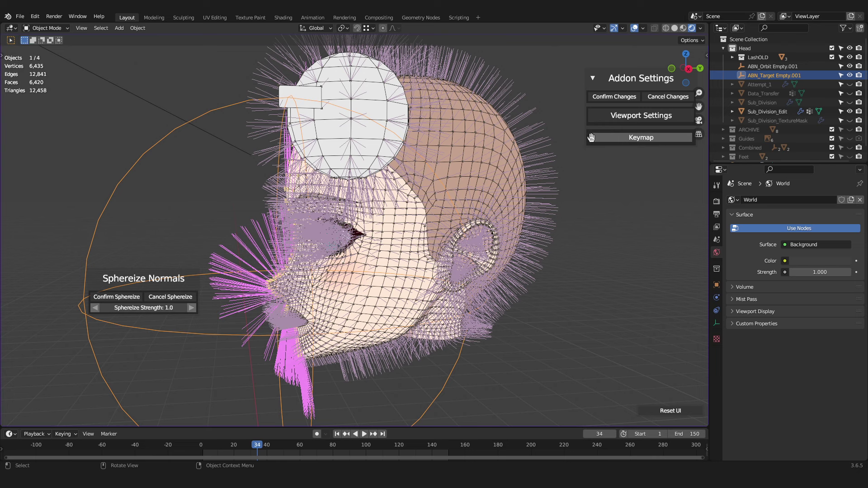
# - From a right-side view, move the sphereize target empty along the Y axis
pyautogui.moveTo(371, 234); pyautogui.dragTo(362, 242, button='middle')
pyautogui.press('KP_3')
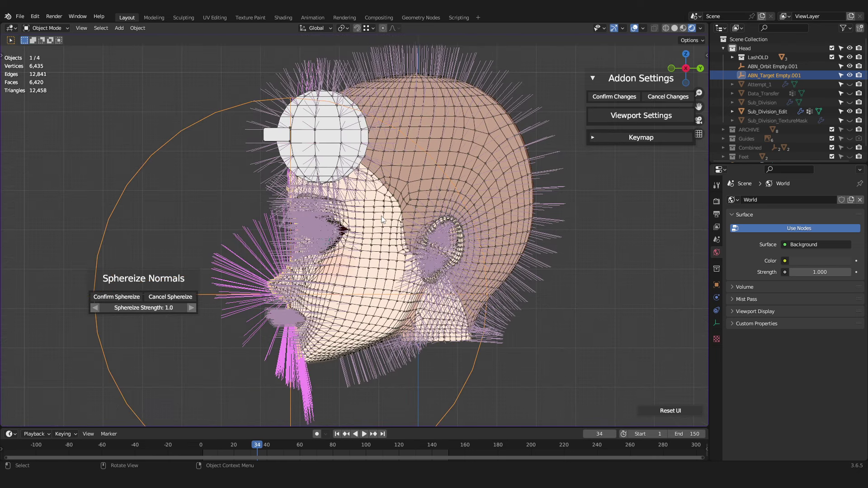
pyautogui.moveTo(592, 215); pyautogui.dragTo(636, 225, button='middle')
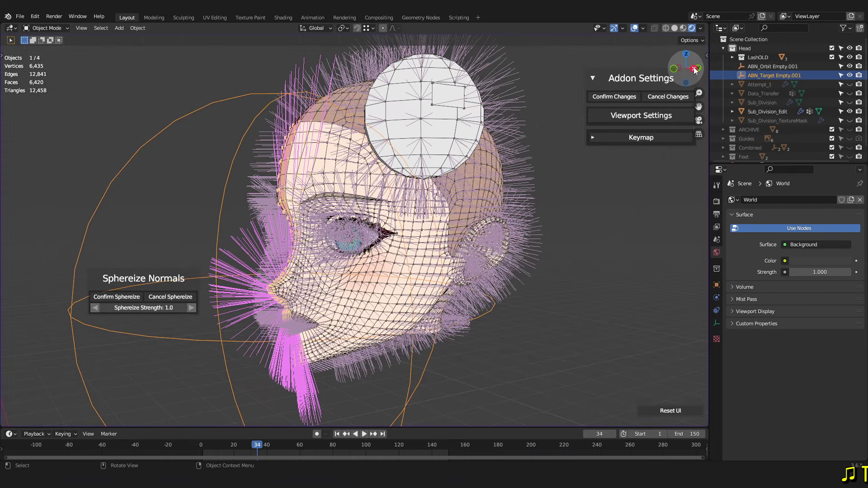
pyautogui.click(694, 69)
pyautogui.scroll(-1, 500, 318)
pyautogui.press('g')
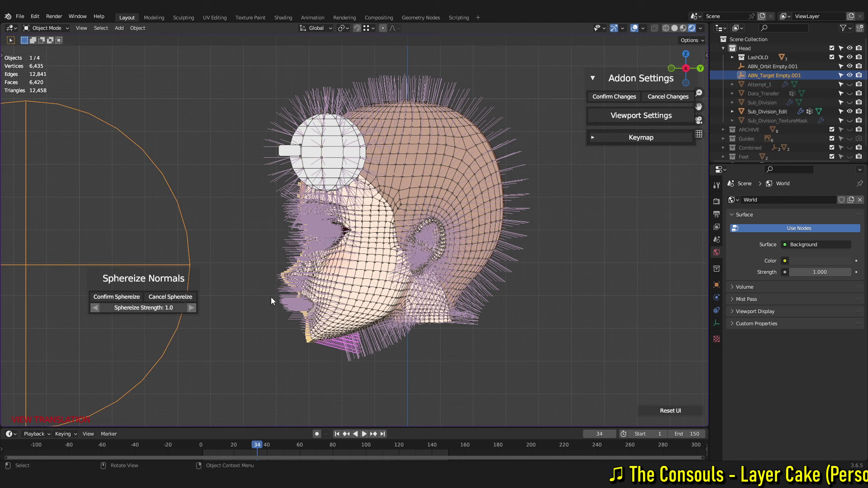
pyautogui.press('x')
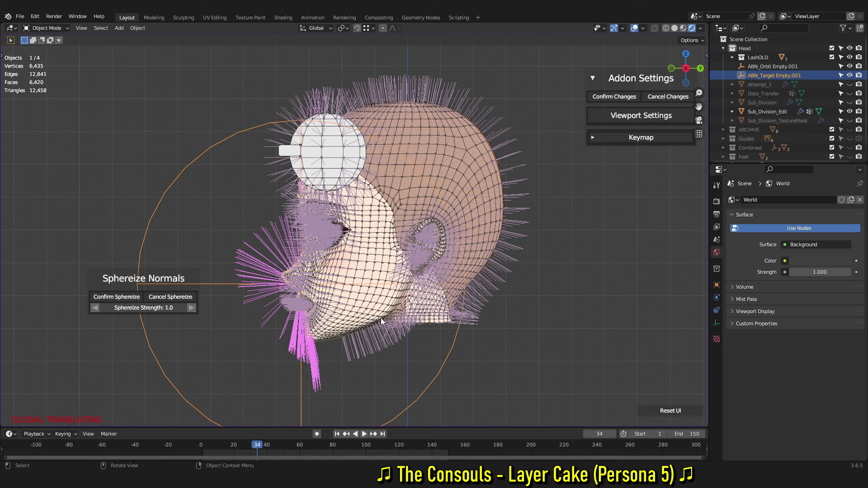
pyautogui.press('y')
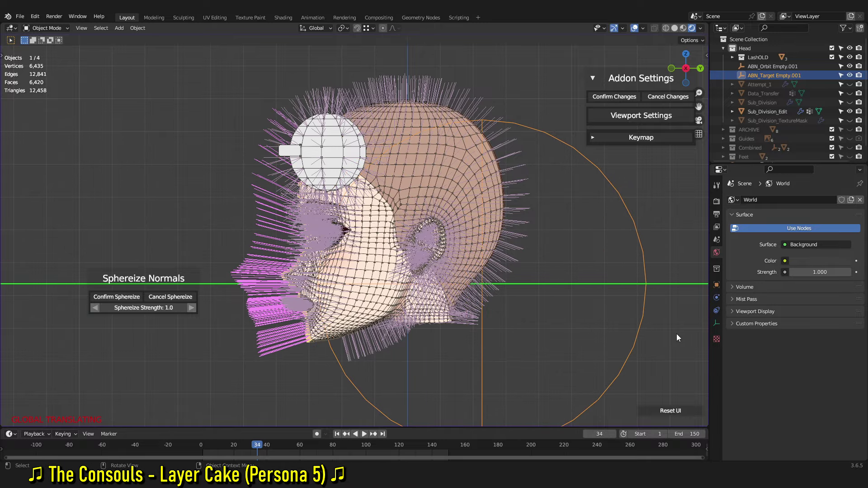
# - Tune Sphereize Strength, trying about 0.67 and then 0.76
pyautogui.moveTo(662, 332); pyautogui.dragTo(634, 340, button='middle')
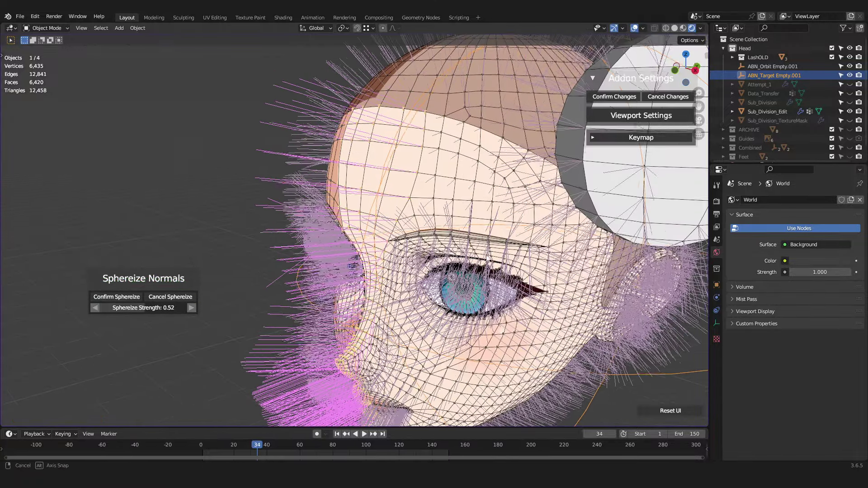
pyautogui.moveTo(529, 307); pyautogui.dragTo(543, 327, button='middle')
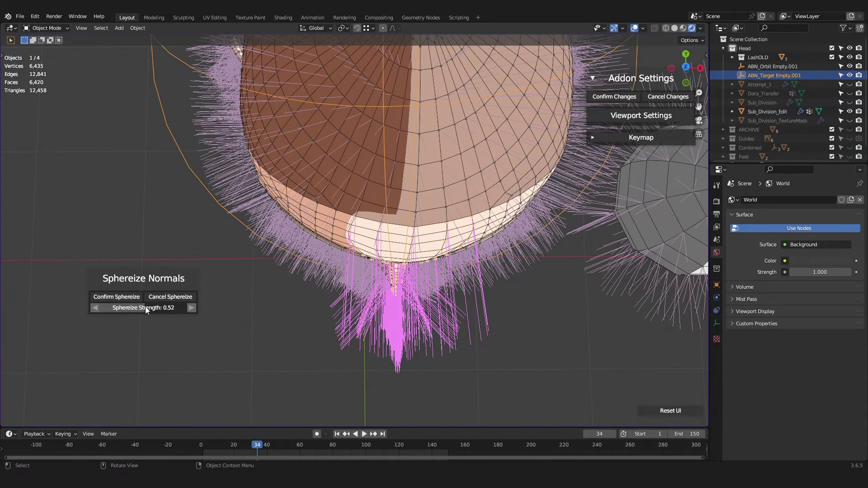
pyautogui.moveTo(146, 310); pyautogui.dragTo(169, 310)
pyautogui.moveTo(313, 320); pyautogui.dragTo(406, 408, button='middle')
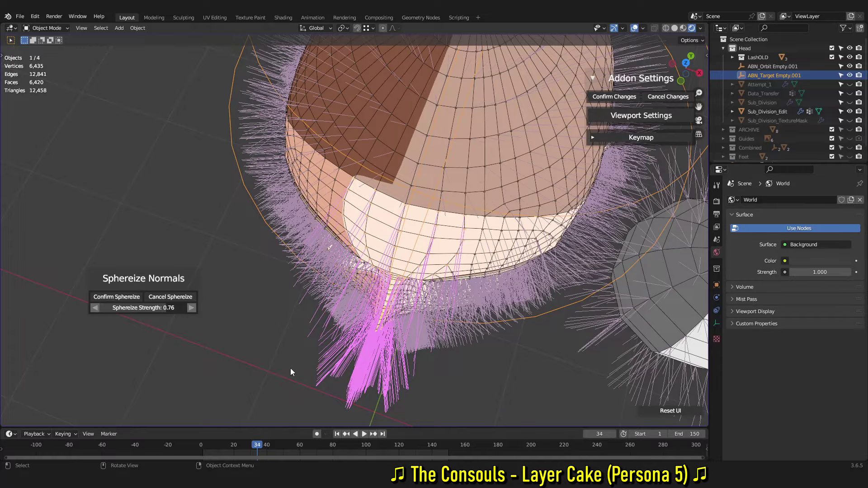
# - Flatten the selected normals on X via Axis Alignment, then reapply Sphereize Normals
pyautogui.moveTo(412, 368); pyautogui.dragTo(442, 366, button='middle')
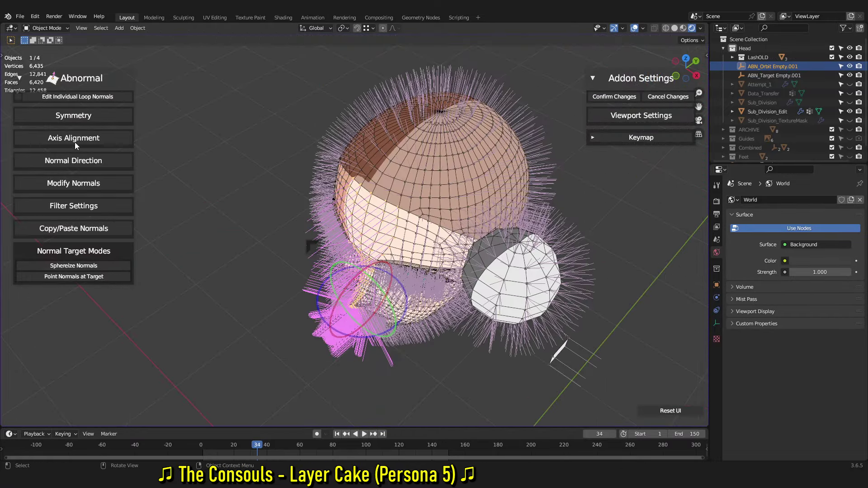
pyautogui.moveTo(75, 142)
pyautogui.click(177, 152)
pyautogui.moveTo(296, 228); pyautogui.dragTo(390, 214, button='middle')
pyautogui.moveTo(417, 329); pyautogui.dragTo(383, 373, button='middle')
pyautogui.click(86, 266)
# - Scrub the timeline from the right-side view to compare shadows across frames
pyautogui.press('KP_3')
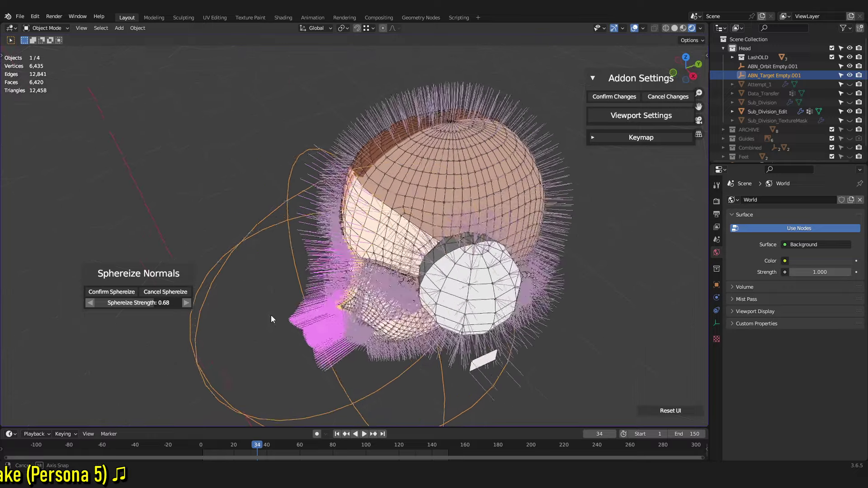
pyautogui.moveTo(218, 442); pyautogui.dragTo(265, 438)
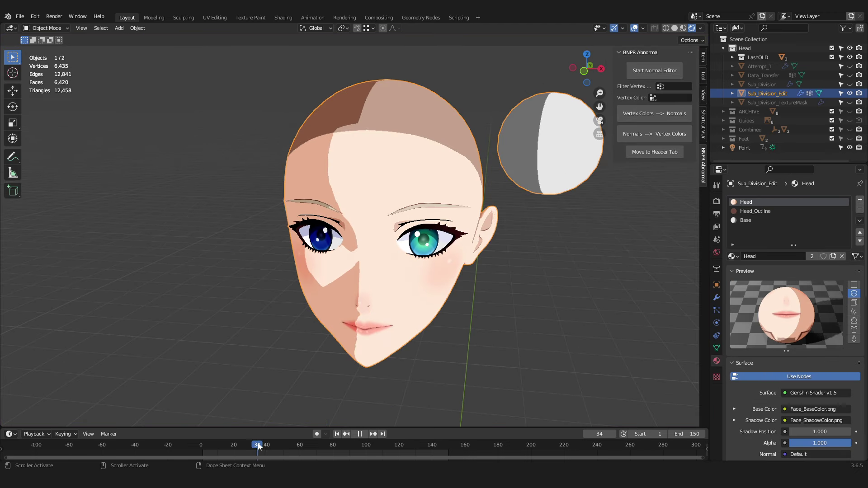
pyautogui.moveTo(258, 447)
pyautogui.mouseDown()
pyautogui.moveTo(271, 446)
pyautogui.moveTo(249, 447)
pyautogui.moveTo(260, 447)
pyautogui.mouseUp()
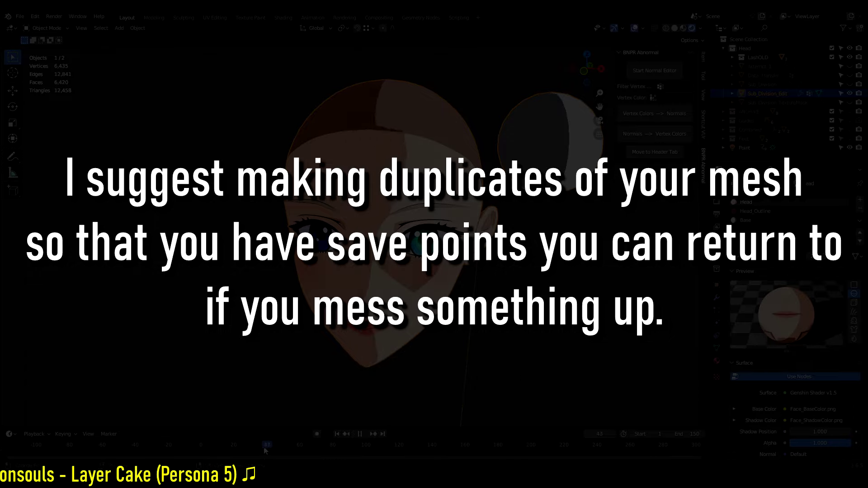
pyautogui.moveTo(264, 447)
pyautogui.mouseDown()
pyautogui.moveTo(253, 447)
pyautogui.moveTo(272, 449)
pyautogui.moveTo(257, 446)
pyautogui.mouseUp()
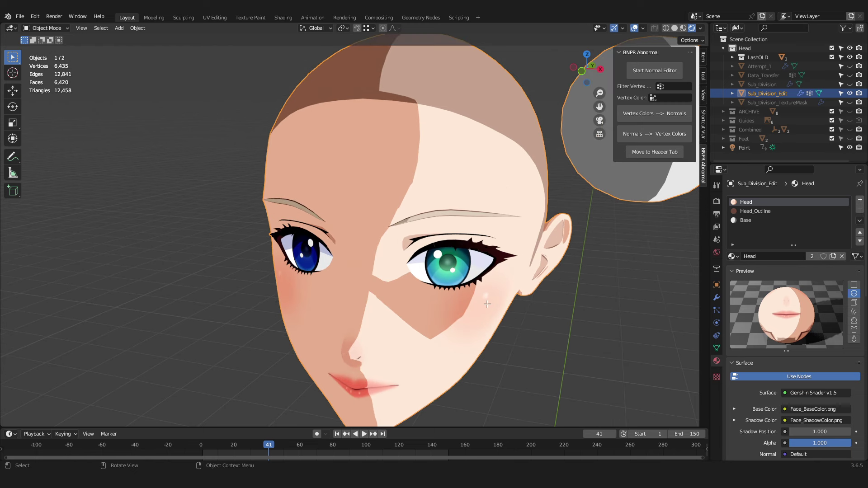
# - Set the number of normal smoothing iterations
pyautogui.scroll(-3, 418, 242)
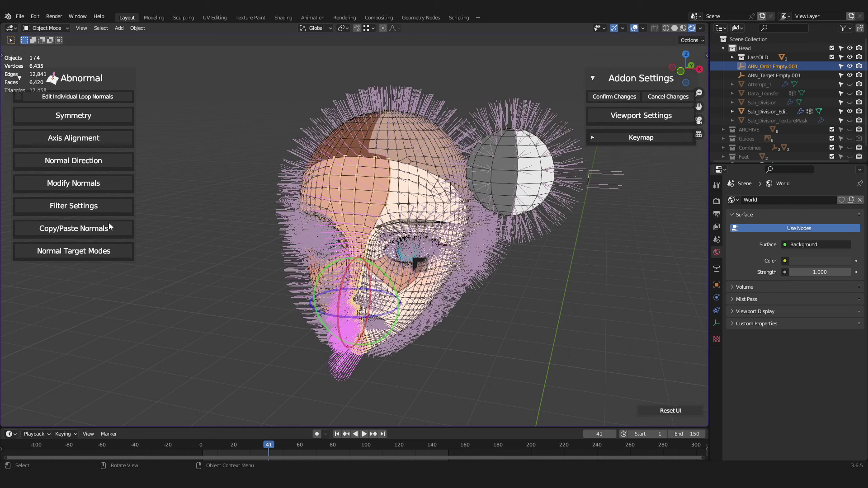
pyautogui.moveTo(95, 183)
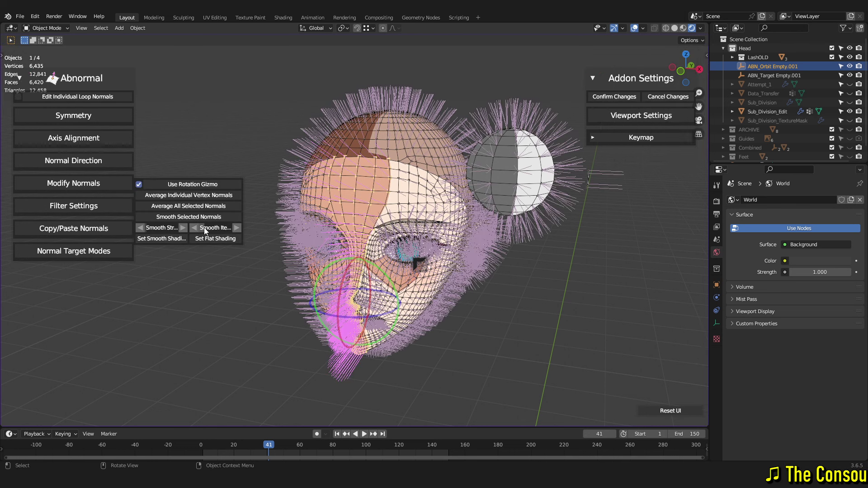
pyautogui.click(223, 217)
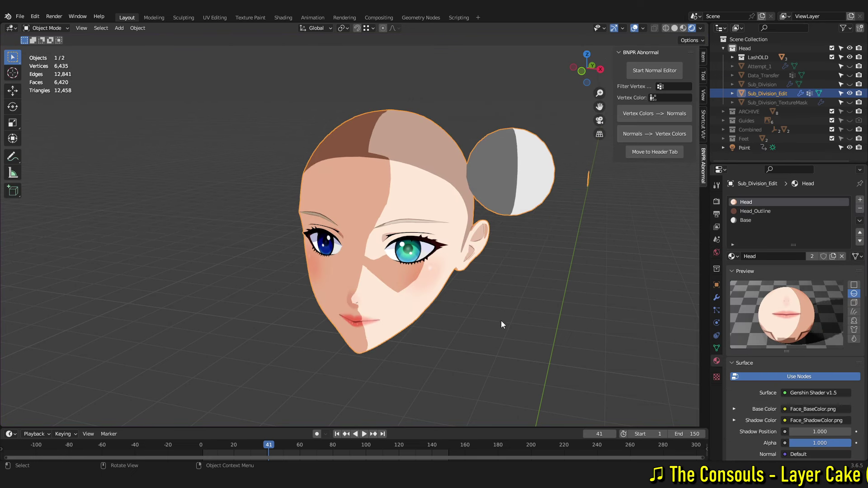
# - Select the entire head mesh in Edit Mode and bring up Abnormal's Modify Normals options
pyautogui.press('Tab')
pyautogui.press('a')
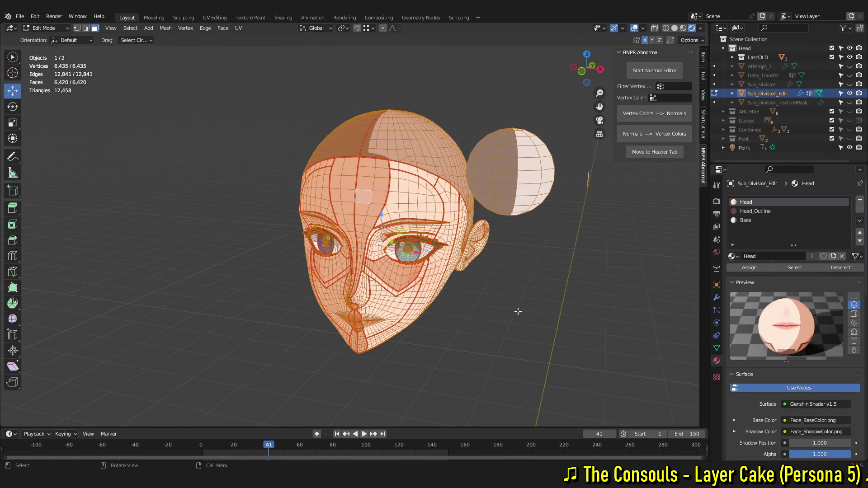
pyautogui.click(660, 73)
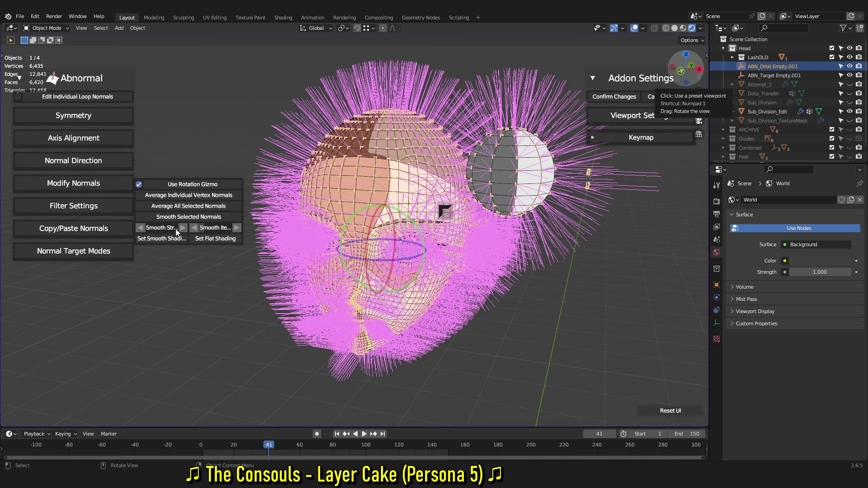
pyautogui.click(95, 183)
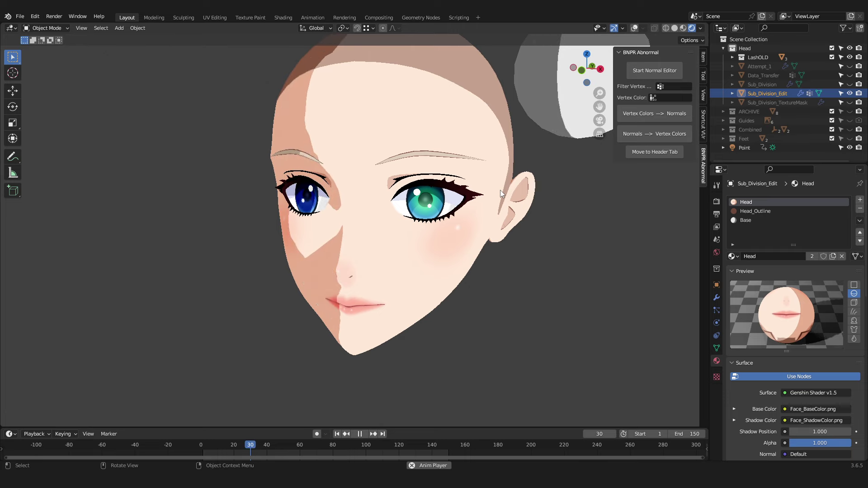
# - During playback, run Smooth Selected Normals again on the whole head in Abnormal
pyautogui.click(664, 73)
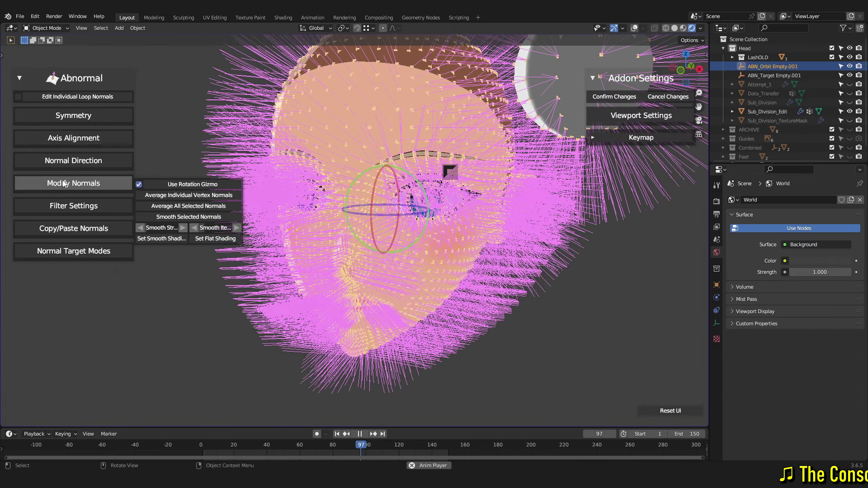
pyautogui.moveTo(110, 207)
pyautogui.click(81, 167)
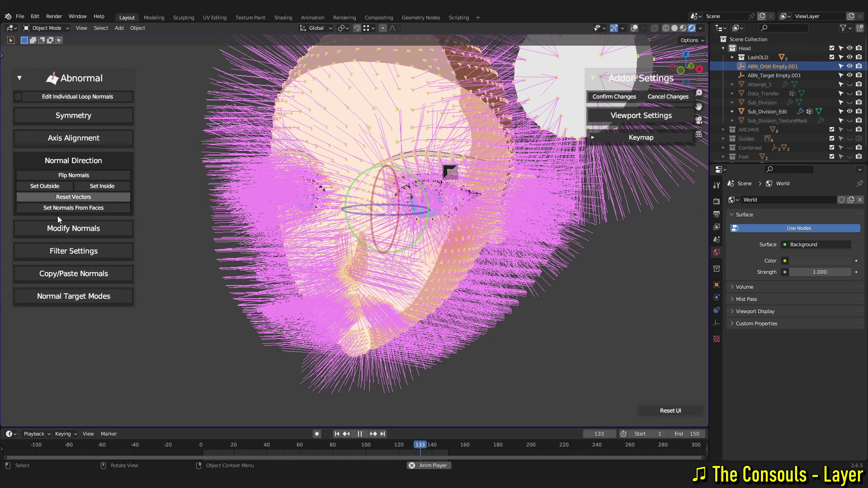
pyautogui.click(68, 159)
pyautogui.click(68, 183)
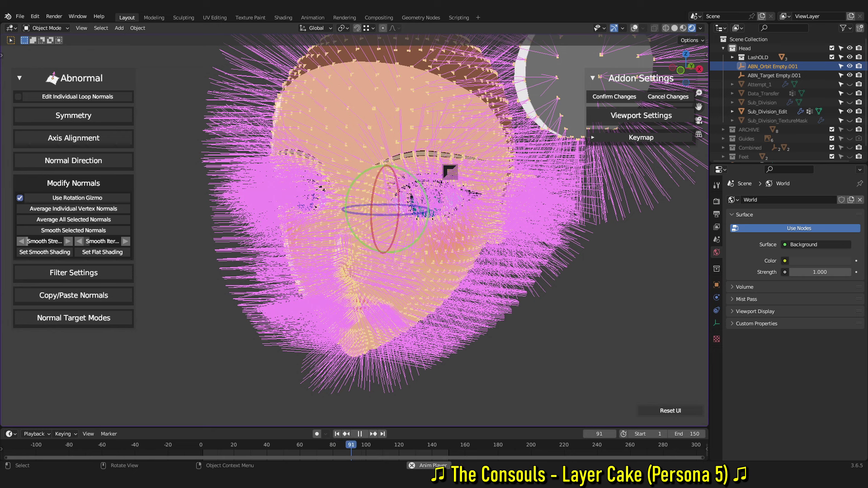
pyautogui.click(77, 230)
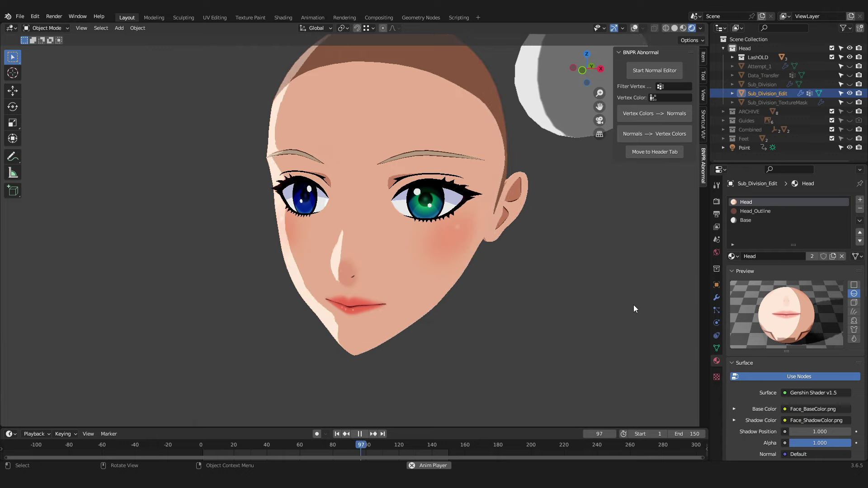
# - Hold the light at frame 41 and start the normal editor in Edit Mode with overlays shown
pyautogui.click(267, 454)
pyautogui.moveTo(266, 455); pyautogui.dragTo(269, 454)
pyautogui.press('space')
pyautogui.scroll(5, 412, 268)
pyautogui.moveTo(419, 259); pyautogui.dragTo(366, 194, button='middle')
pyautogui.moveTo(419, 234); pyautogui.dragTo(429, 275, button='middle')
pyautogui.press('Tab')
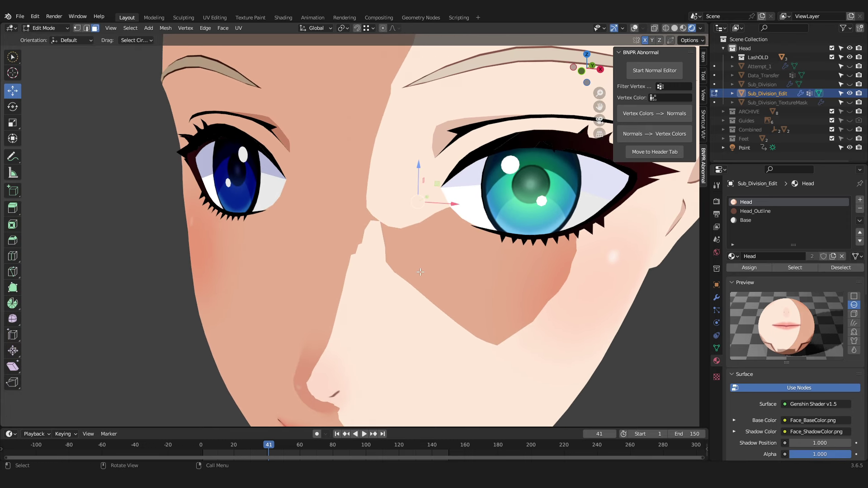
pyautogui.click(635, 29)
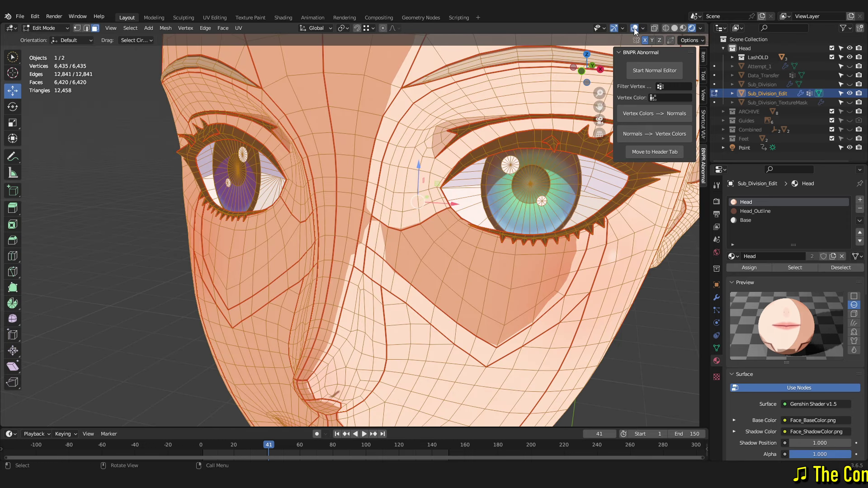
pyautogui.click(654, 71)
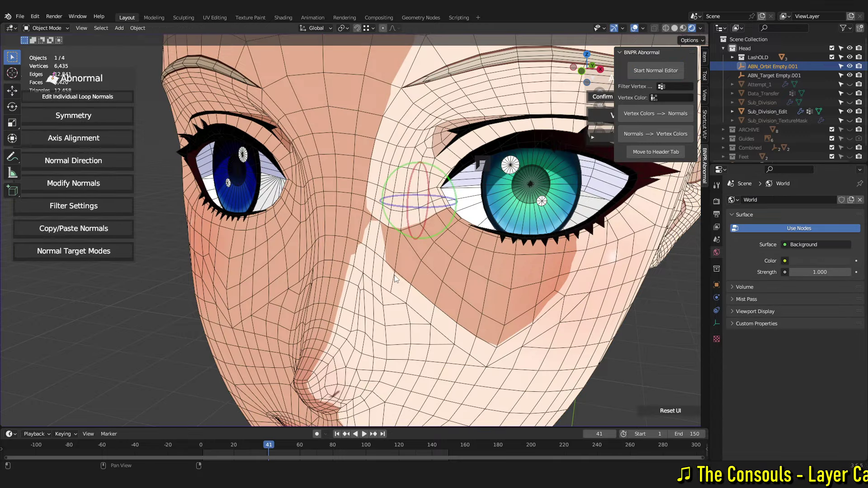
# - Select the nose-bridge vertex and rotate its normal around Z
pyautogui.scroll(2, 406, 258)
pyautogui.scroll(1, 386, 261)
pyautogui.moveTo(387, 266); pyautogui.dragTo(406, 290, button='middle')
pyautogui.click(396, 286)
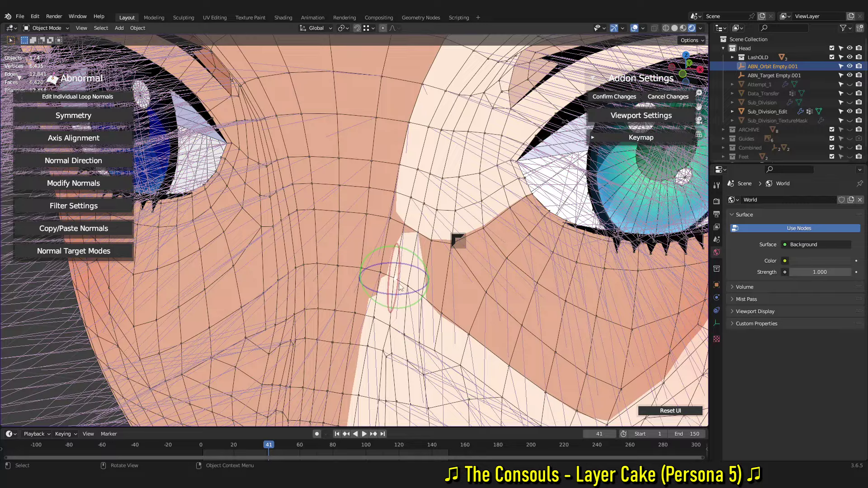
pyautogui.moveTo(496, 171); pyautogui.dragTo(472, 150, button='middle')
pyautogui.moveTo(384, 211); pyautogui.dragTo(377, 273, button='middle')
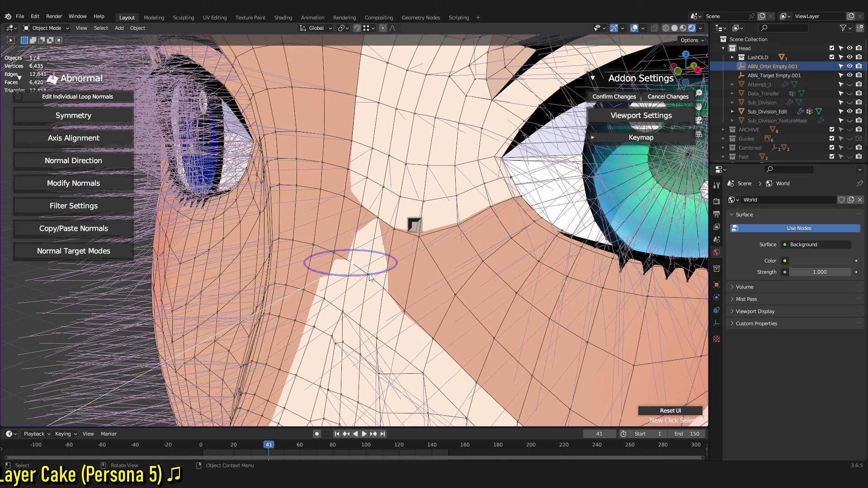
pyautogui.click(367, 276)
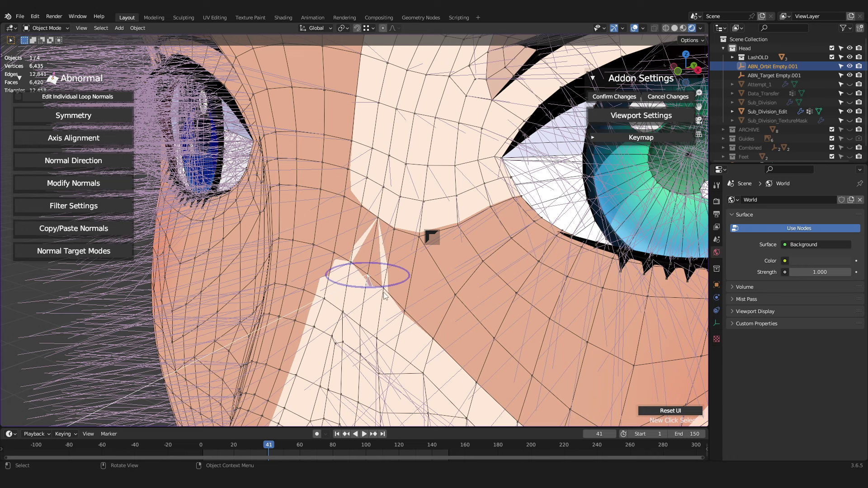
pyautogui.moveTo(383, 292); pyautogui.dragTo(385, 292)
# - Rotate another nose vertex's normal to clean the shadow edge, then confirm the changes
pyautogui.moveTo(390, 292); pyautogui.dragTo(410, 248, button='middle')
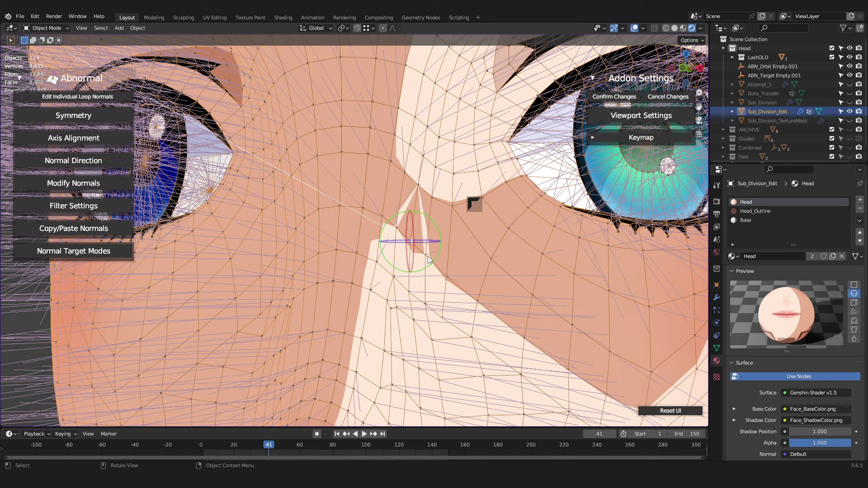
pyautogui.click(428, 259)
pyautogui.moveTo(443, 255); pyautogui.dragTo(438, 275)
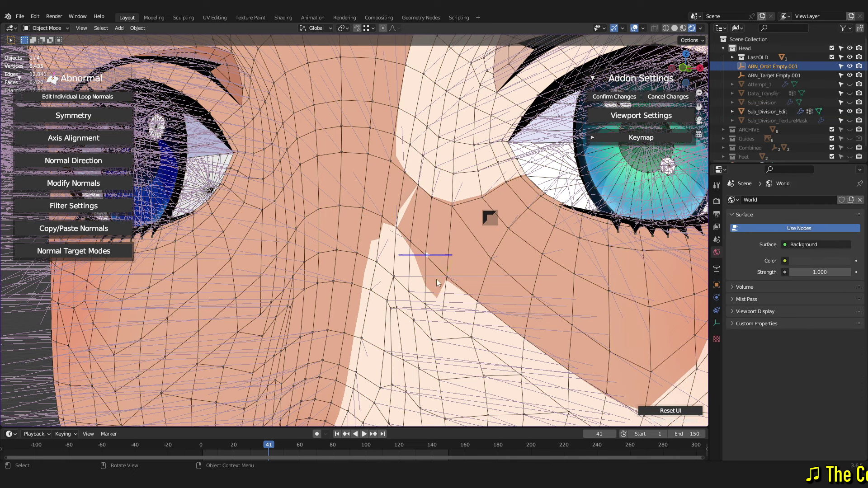
pyautogui.moveTo(438, 275); pyautogui.dragTo(408, 322, button='middle')
pyautogui.moveTo(441, 278)
pyautogui.mouseDown(button='middle')
pyautogui.moveTo(442, 259)
pyautogui.moveTo(436, 294)
pyautogui.mouseUp(button='middle')
pyautogui.click(614, 97)
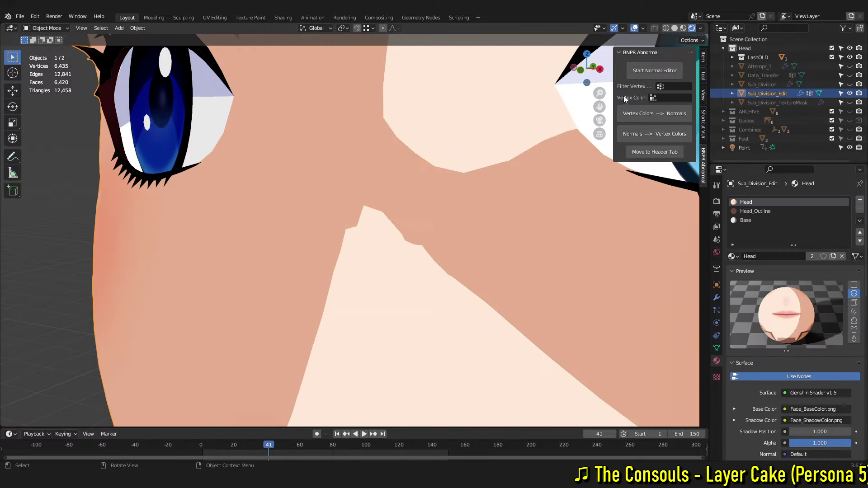
# - Knife-cut a new edge beside the nose shadow and dissolve the old edge there
pyautogui.moveTo(290, 283); pyautogui.dragTo(438, 280, button='middle')
pyautogui.press('Tab')
pyautogui.moveTo(355, 286)
pyautogui.mouseDown(button='middle')
pyautogui.moveTo(340, 288)
pyautogui.moveTo(357, 282)
pyautogui.mouseUp(button='middle')
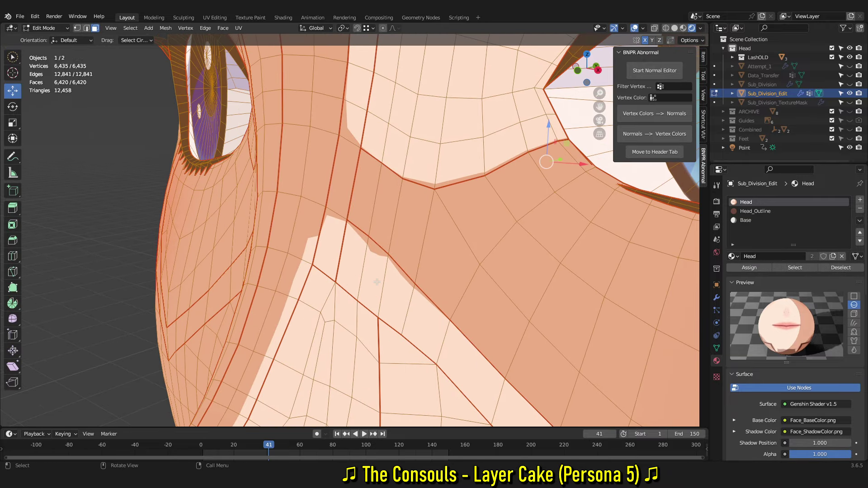
pyautogui.press('k')
pyautogui.click(312, 264)
pyautogui.click(348, 222)
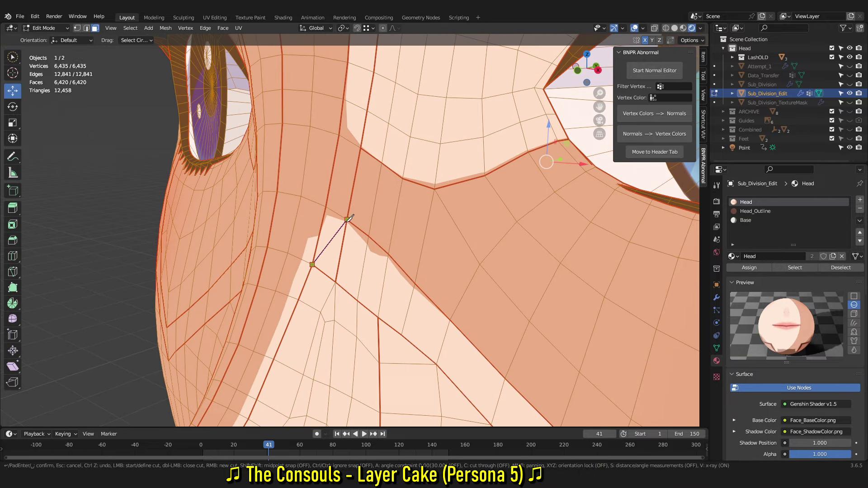
pyautogui.press('Return')
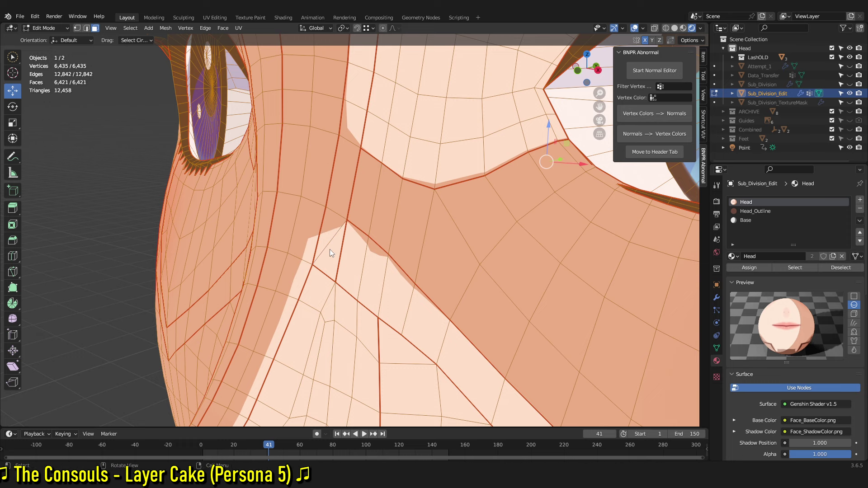
pyautogui.press('2')
pyautogui.click(329, 244)
pyautogui.press('x')
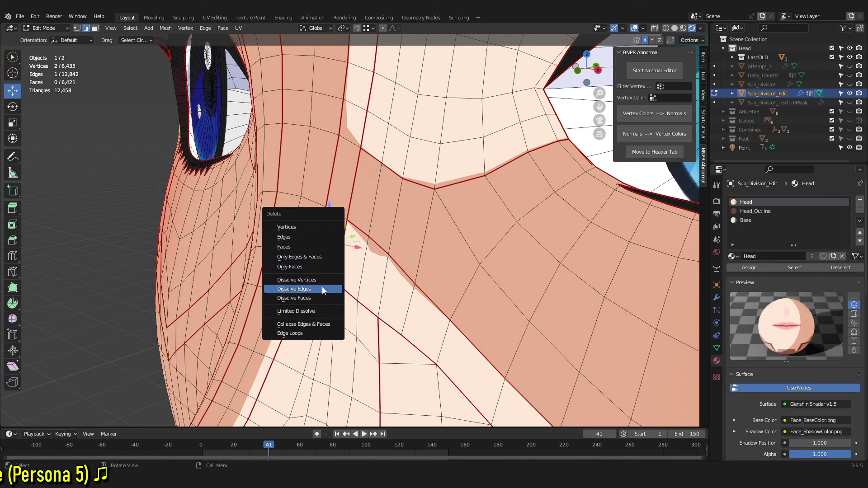
pyautogui.click(321, 289)
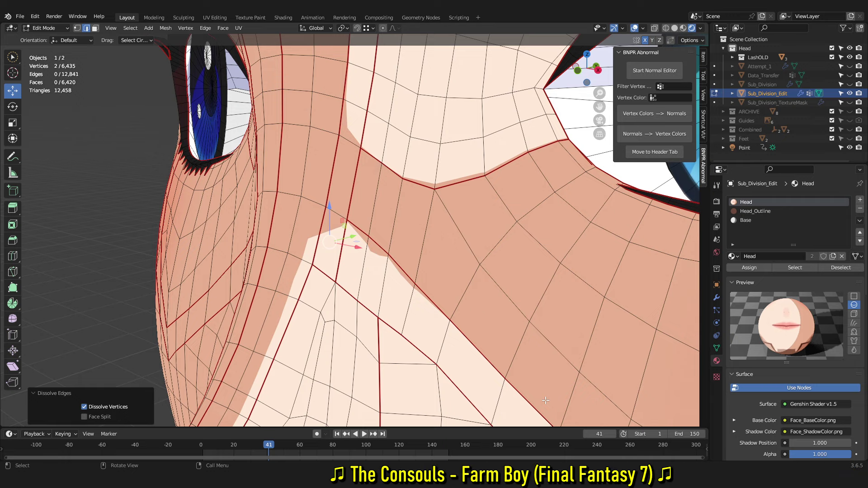
# - Make a second knife cut near the nose, dissolve the selected edge, and return to Object Mode
pyautogui.press('k')
pyautogui.click(357, 301)
pyautogui.click(389, 254)
pyautogui.press('Return')
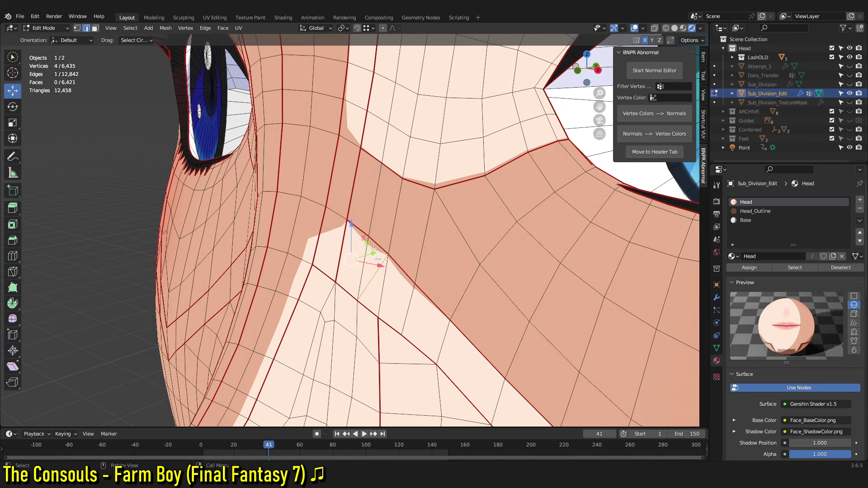
pyautogui.press('x')
pyautogui.click(358, 283)
pyautogui.scroll(-3, 422, 302)
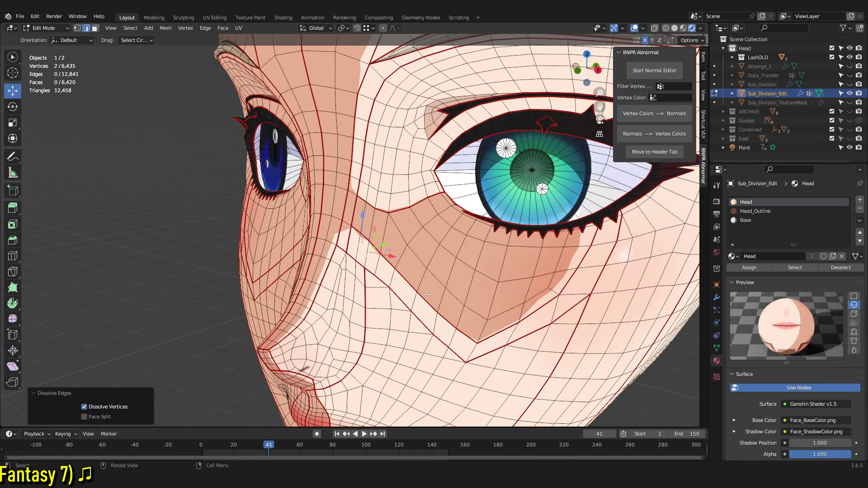
pyautogui.press('Tab')
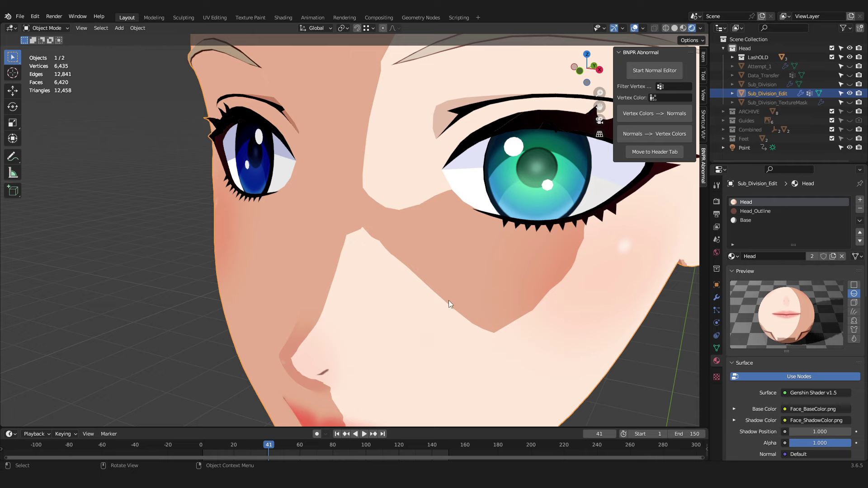
# - Rotate the Point light from 98.4° to 121.4° on Z, then put the head back in Edit Mode
pyautogui.scroll(-1, 448, 300)
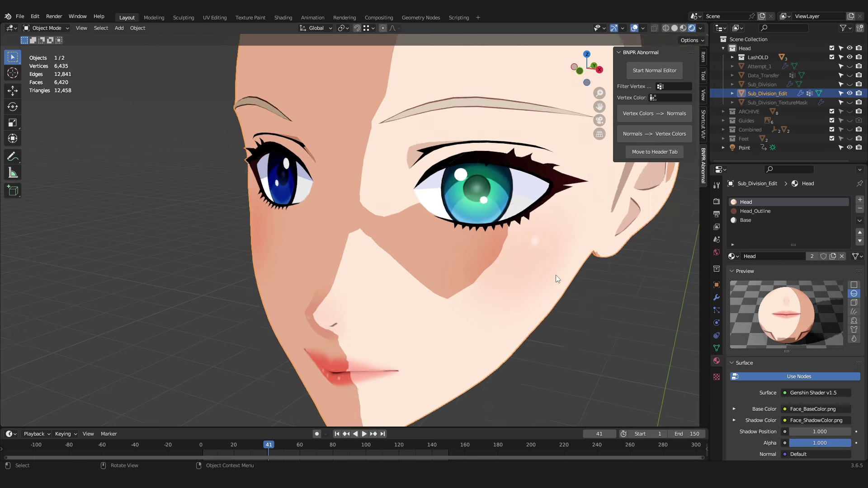
pyautogui.click(741, 148)
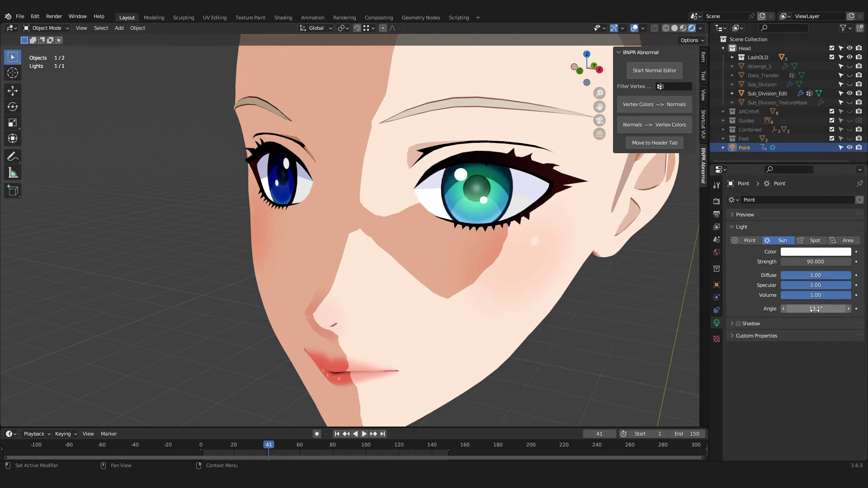
pyautogui.click(717, 285)
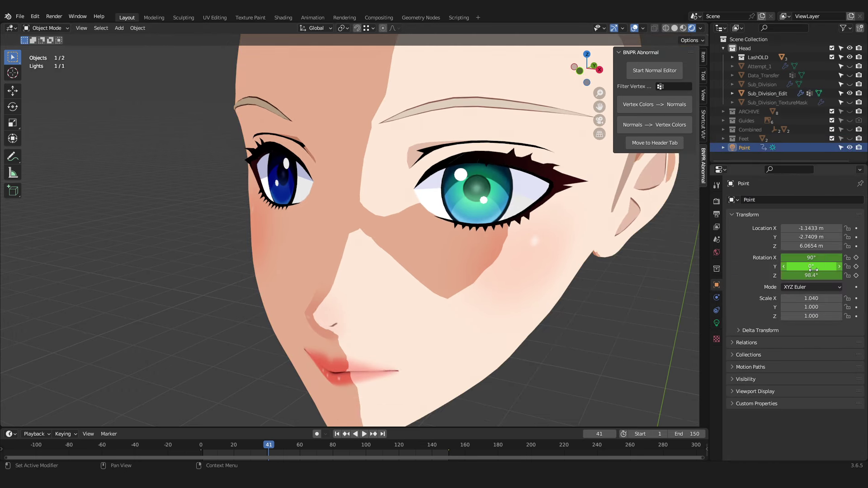
pyautogui.moveTo(811, 275); pyautogui.dragTo(833, 275)
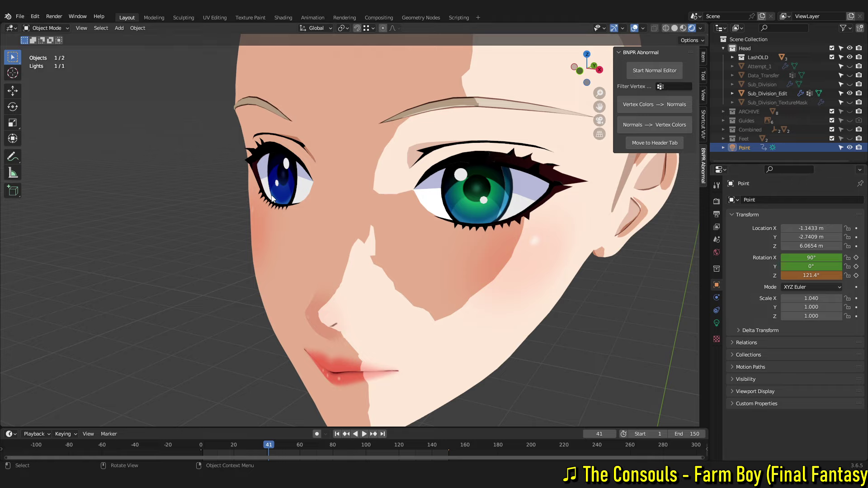
pyautogui.scroll(4, 404, 241)
pyautogui.click(412, 266)
pyautogui.press('Tab')
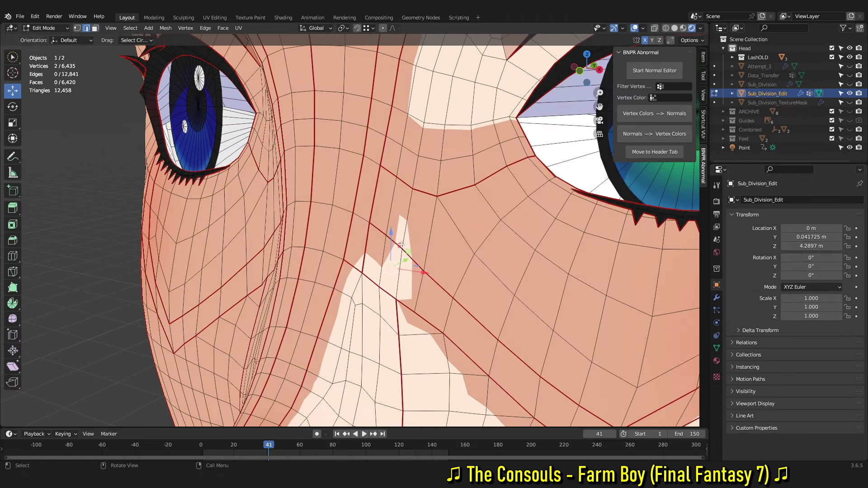
# - Select the nose vertex and rotate its custom normal in Abnormal to shrink the shadow spike
pyautogui.click(403, 249)
pyautogui.click(654, 71)
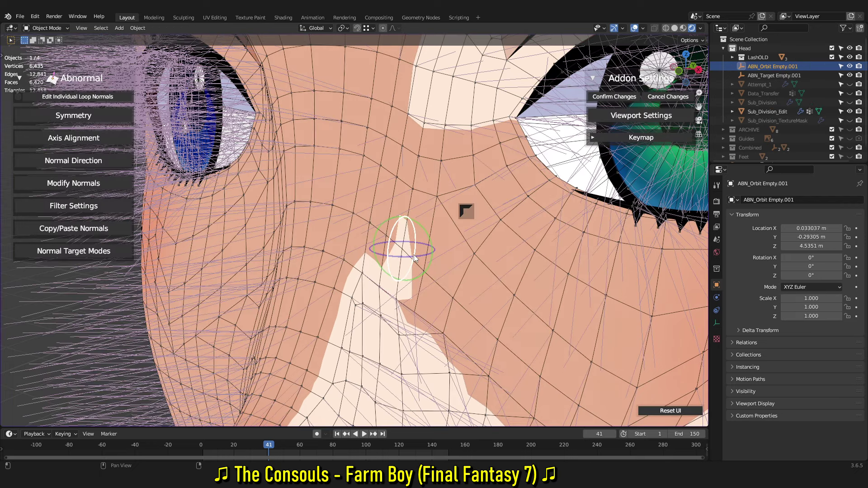
pyautogui.click(410, 257)
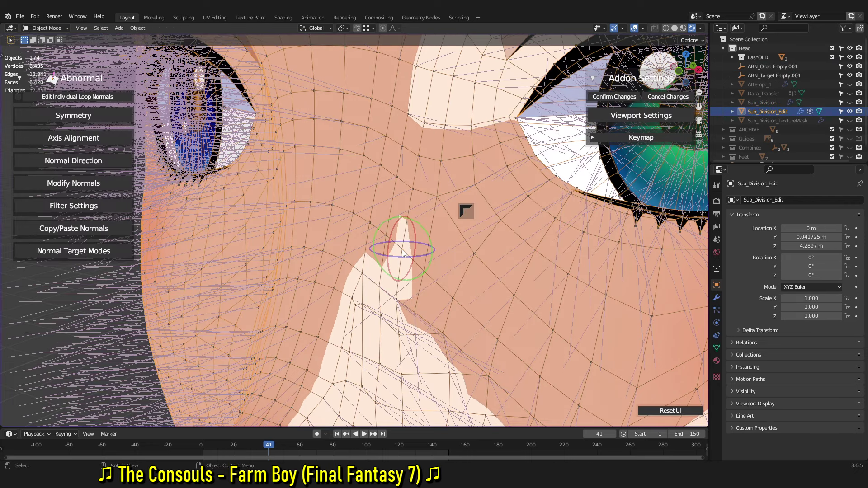
pyautogui.press('Tab')
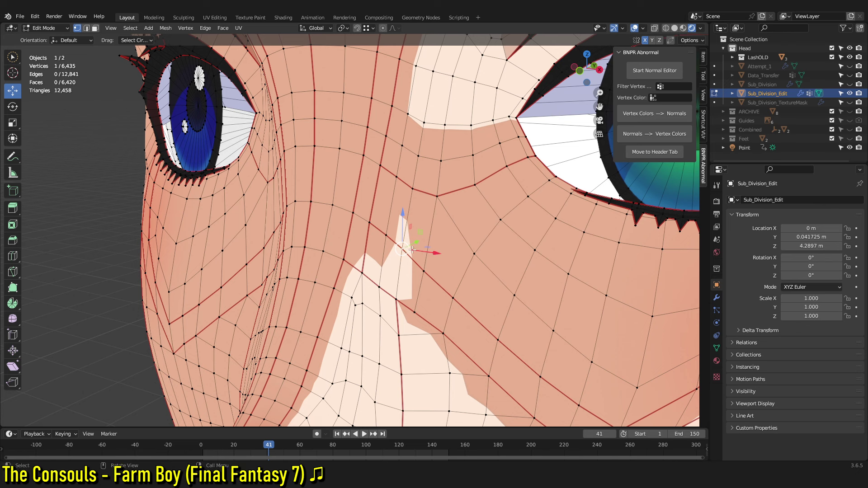
pyautogui.click(651, 74)
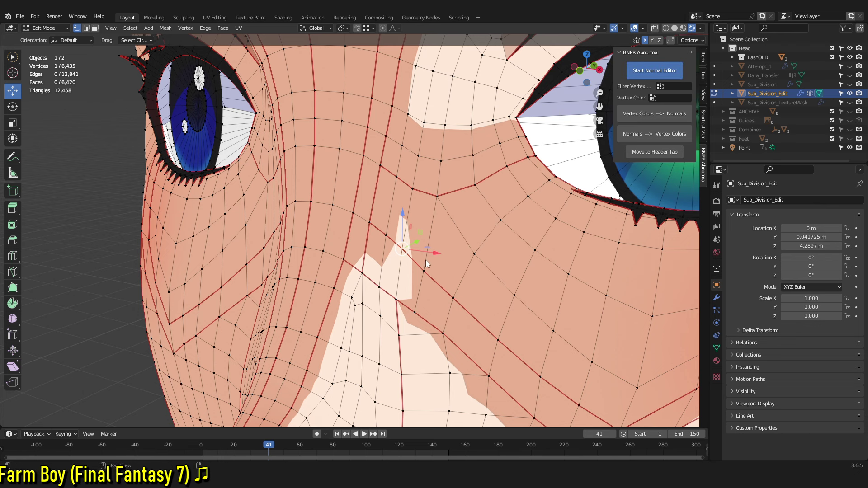
pyautogui.moveTo(411, 256); pyautogui.dragTo(421, 254)
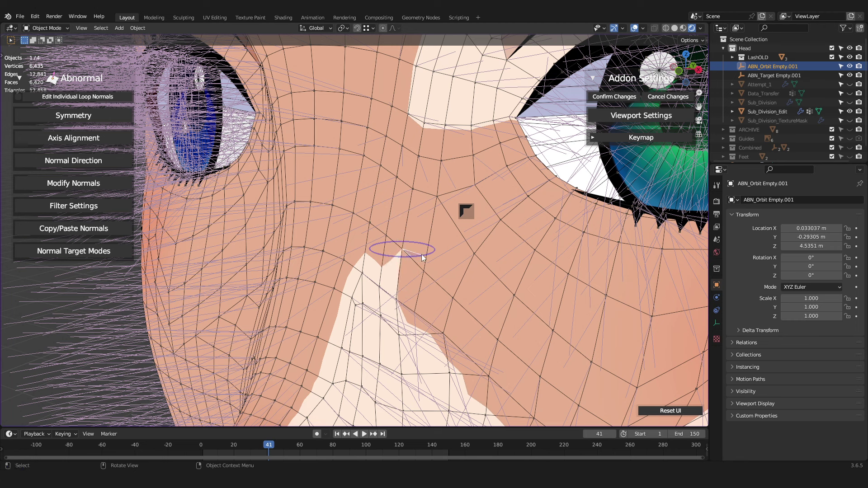
pyautogui.moveTo(422, 253); pyautogui.dragTo(427, 254)
pyautogui.moveTo(435, 252); pyautogui.dragTo(436, 253)
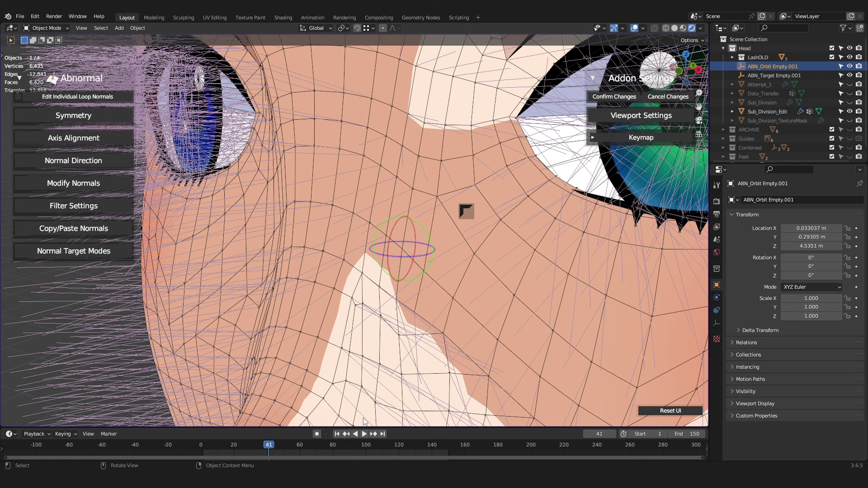
# - Play the light animation from frame 37, then swing the nose normal further toward up-left
pyautogui.moveTo(276, 452); pyautogui.dragTo(264, 449)
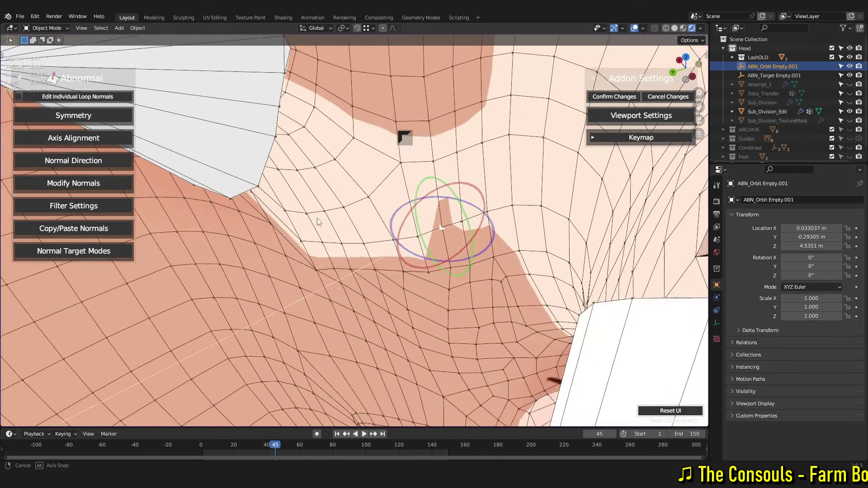
pyautogui.press('space')
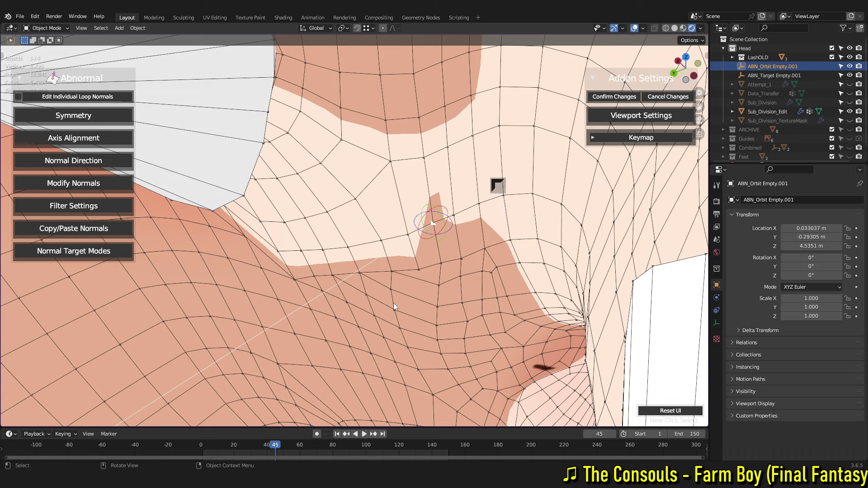
pyautogui.click(451, 228)
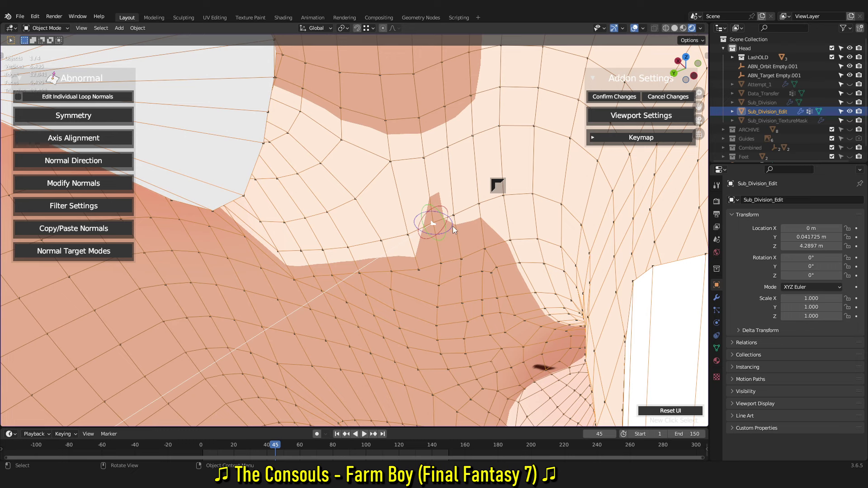
pyautogui.moveTo(451, 226)
pyautogui.mouseDown()
pyautogui.moveTo(413, 256)
pyautogui.moveTo(385, 248)
pyautogui.mouseUp()
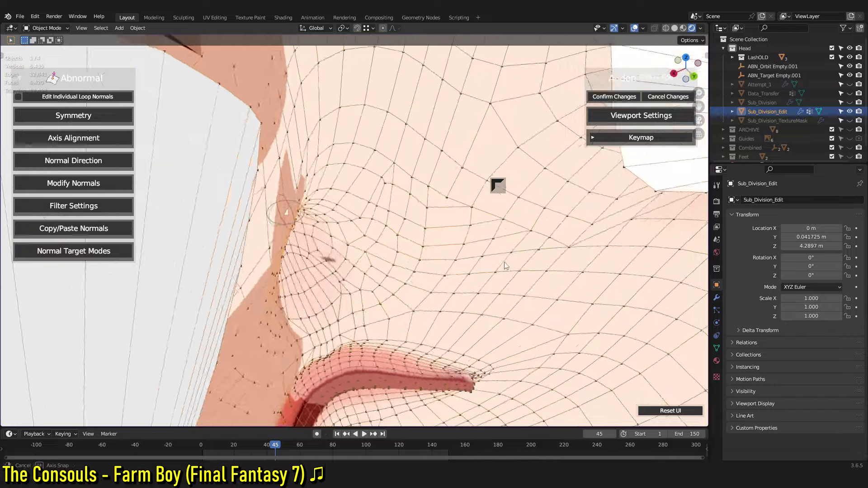
pyautogui.scroll(3, 536, 275)
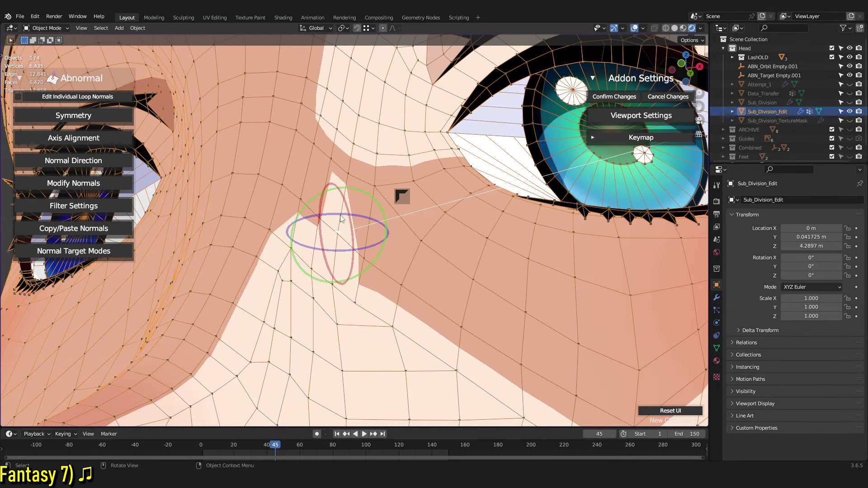
pyautogui.moveTo(341, 214); pyautogui.dragTo(341, 214)
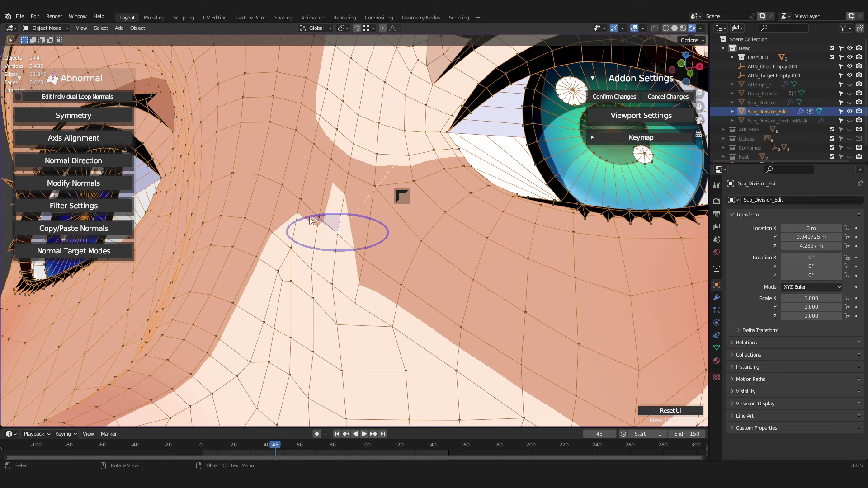
pyautogui.moveTo(299, 219); pyautogui.dragTo(296, 221)
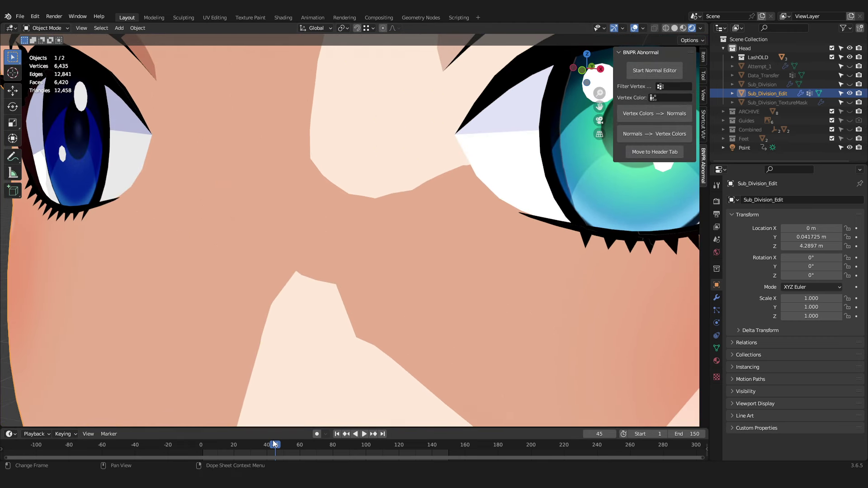
# - Check frames 35–43, then rotate the nose vertex normal with Alt+N and confirm the edit
pyautogui.moveTo(273, 441)
pyautogui.mouseDown()
pyautogui.moveTo(259, 444)
pyautogui.moveTo(271, 444)
pyautogui.mouseUp()
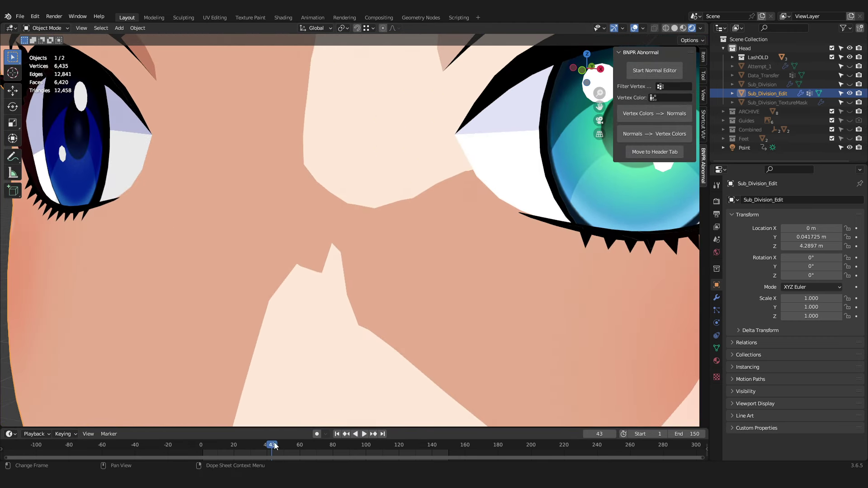
pyautogui.press('Tab')
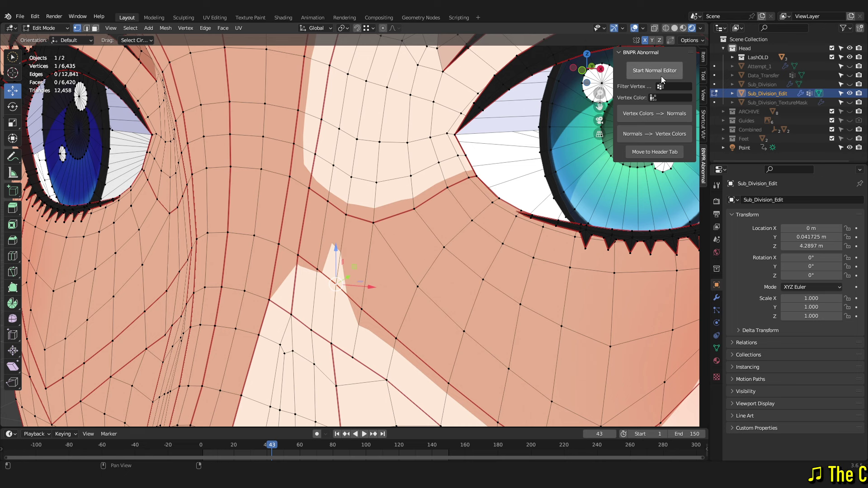
pyautogui.hotkey('alt', 'n')
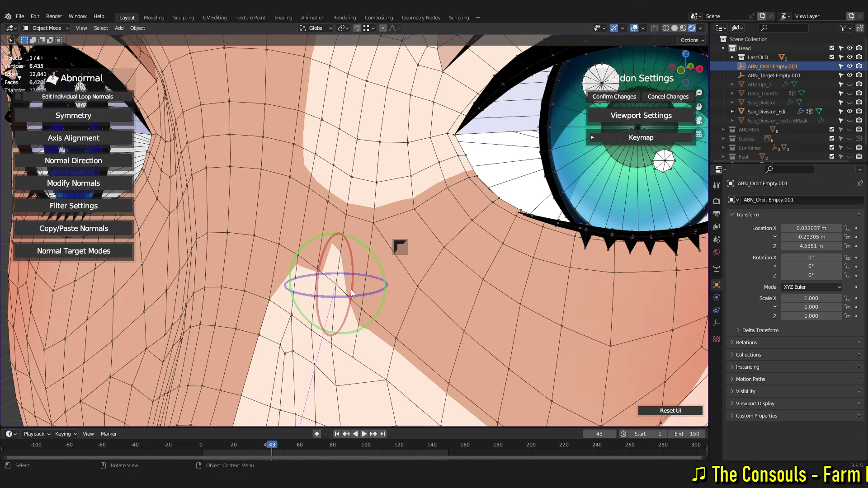
pyautogui.moveTo(346, 296); pyautogui.dragTo(343, 297)
pyautogui.click(424, 305)
pyautogui.moveTo(272, 445)
pyautogui.mouseDown()
pyautogui.moveTo(262, 439)
pyautogui.moveTo(269, 436)
pyautogui.mouseUp()
# - Re-aim the nose normal around the vertical axis via the orbit target, then check frames near 40
pyautogui.press('Tab')
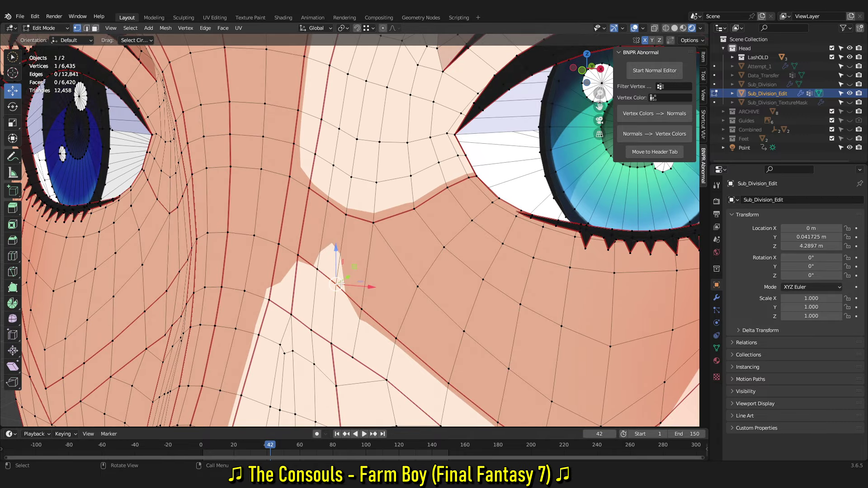
pyautogui.click(653, 76)
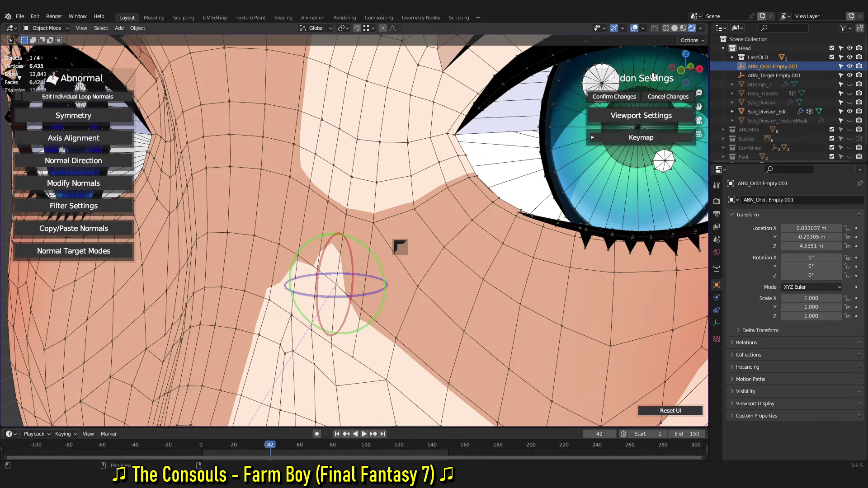
pyautogui.moveTo(342, 297); pyautogui.dragTo(340, 297)
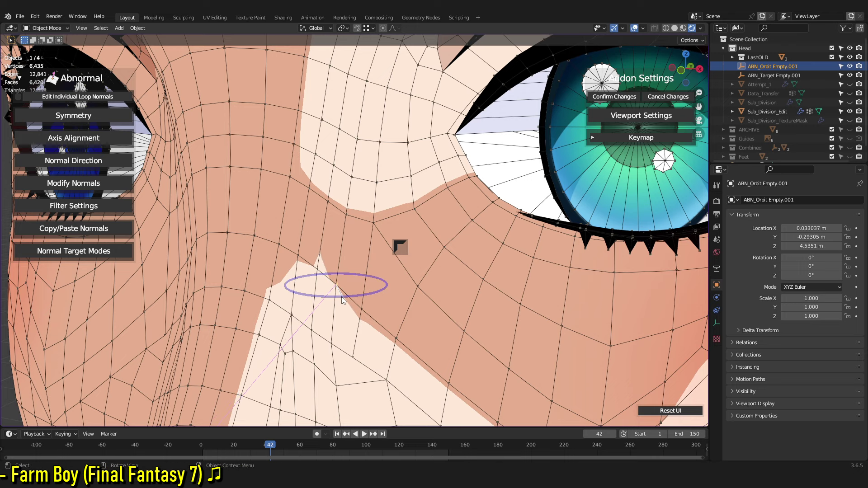
pyautogui.click(319, 273)
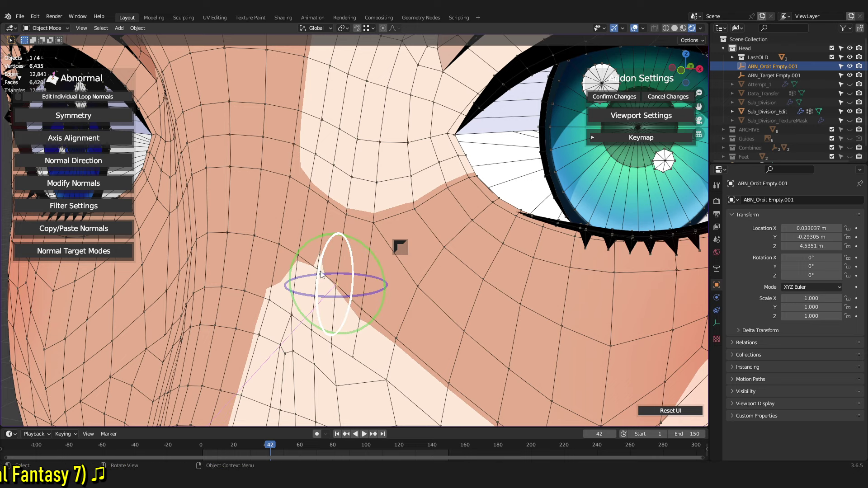
pyautogui.moveTo(319, 270); pyautogui.dragTo(327, 282)
pyautogui.press('Tab')
pyautogui.moveTo(271, 445)
pyautogui.mouseDown()
pyautogui.moveTo(254, 444)
pyautogui.moveTo(269, 445)
pyautogui.mouseUp()
pyautogui.scroll(-3, 381, 367)
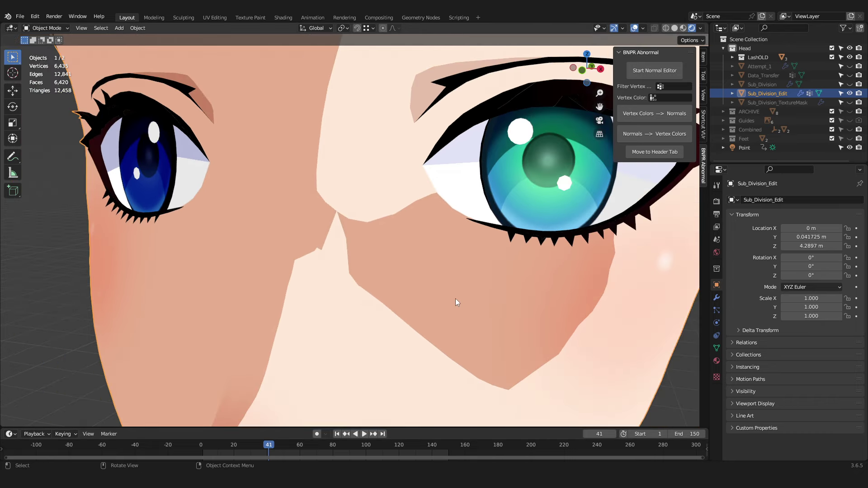
# - Adjust the upper nose-bridge normal in Edit Mode and confirm it with Escape
pyautogui.moveTo(459, 301); pyautogui.dragTo(466, 321, button='middle')
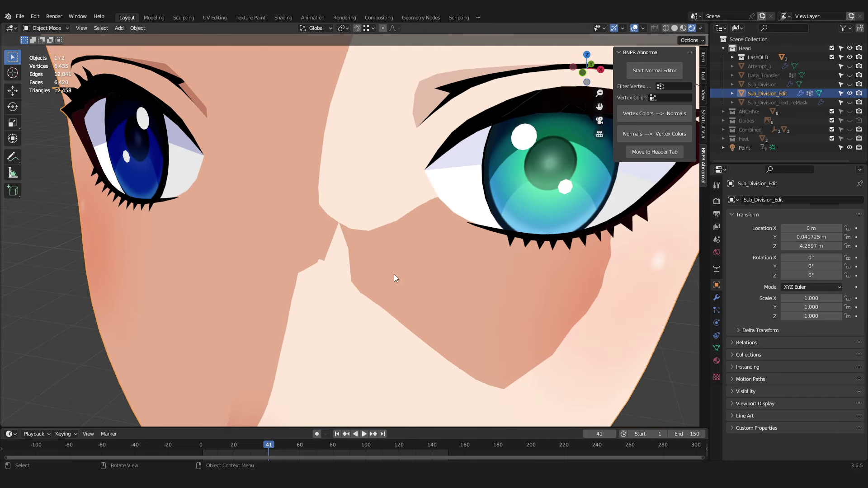
pyautogui.scroll(-3, 384, 271)
pyautogui.scroll(3, 387, 260)
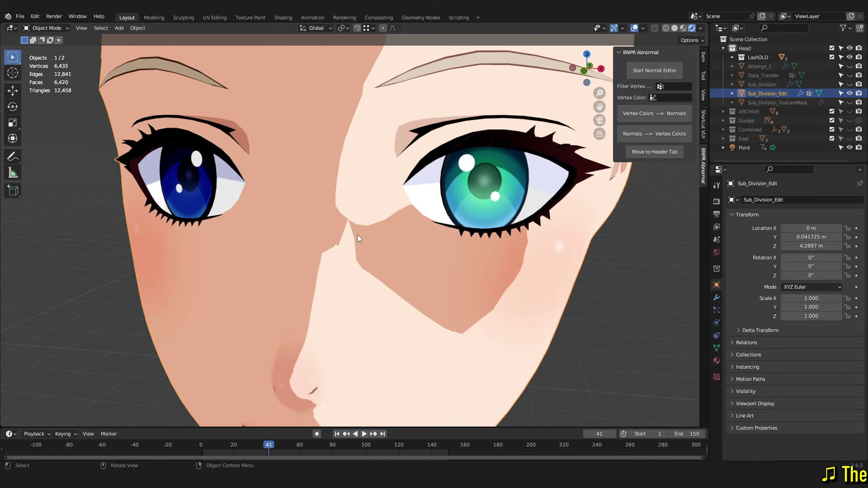
pyautogui.scroll(2, 357, 236)
pyautogui.press('Tab')
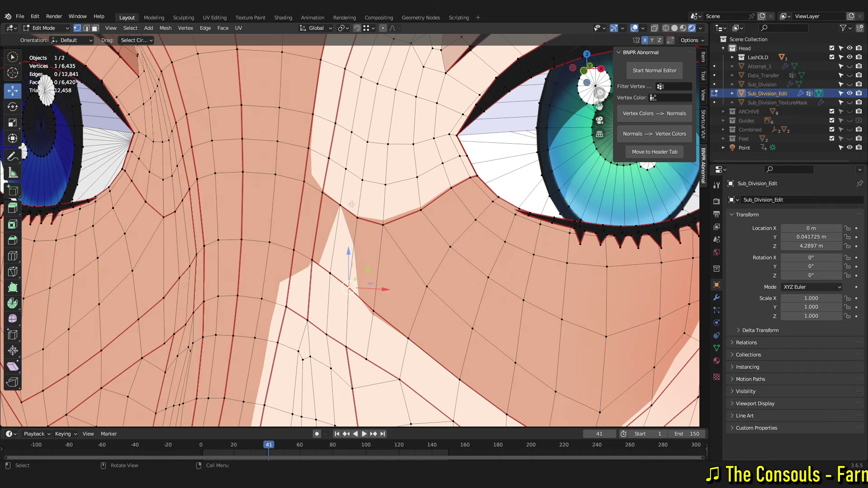
pyautogui.scroll(1, 371, 215)
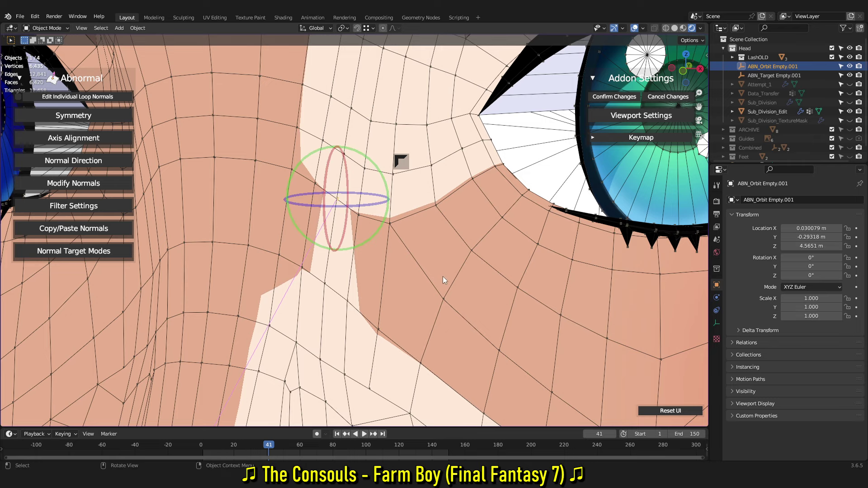
pyautogui.press('Escape')
# - Orbit around the nose in Edit Mode, then return to Object Mode to view the toon shading
pyautogui.scroll(-6, 448, 280)
pyautogui.scroll(4, 344, 253)
pyautogui.scroll(5, 314, 256)
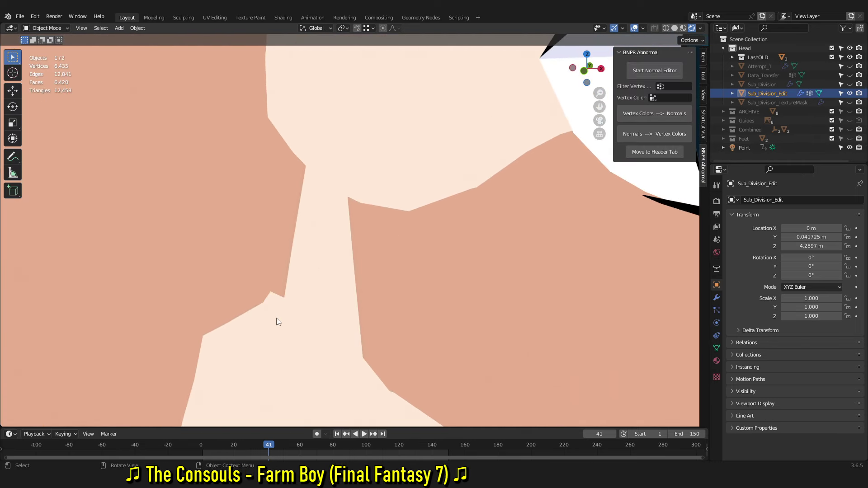
pyautogui.scroll(-4, 285, 270)
pyautogui.press('Tab')
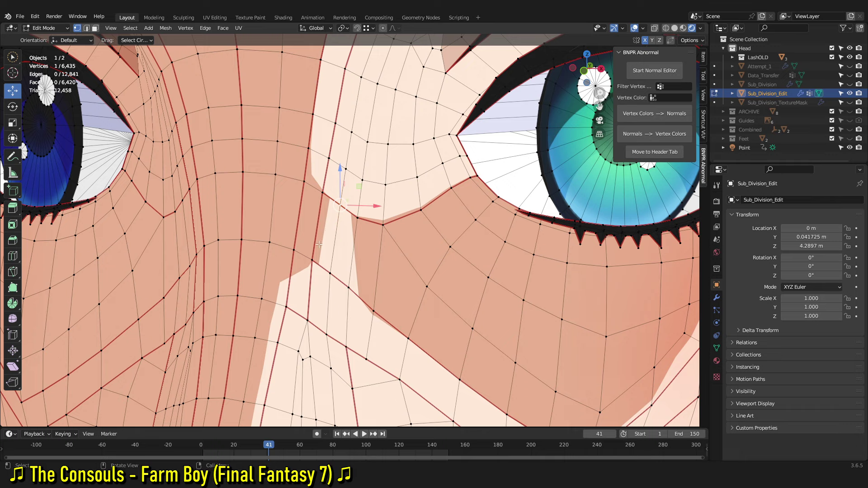
pyautogui.moveTo(366, 264); pyautogui.dragTo(418, 264, button='middle')
pyautogui.scroll(-5, 419, 264)
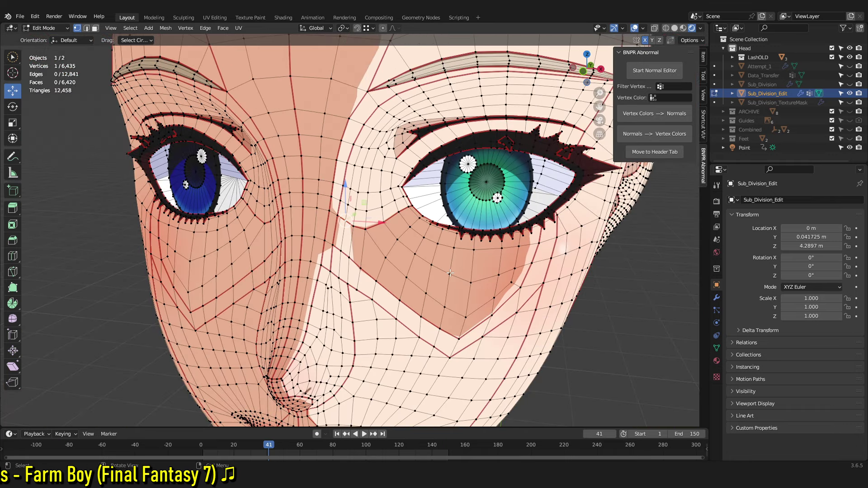
pyautogui.scroll(-4, 583, 239)
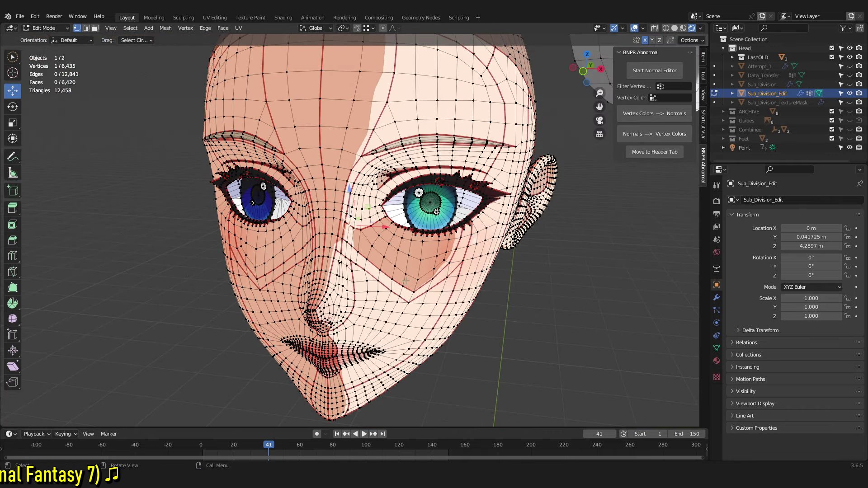
pyautogui.press('Tab')
pyautogui.scroll(-2, 460, 269)
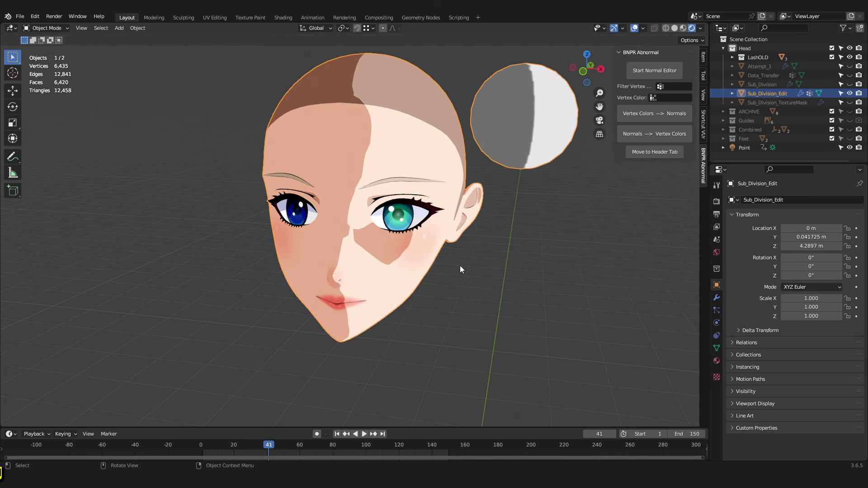
# - Play the rotating-light animation, orbit to a more frontal view, and switch the head into Edit Mode
pyautogui.click(364, 434)
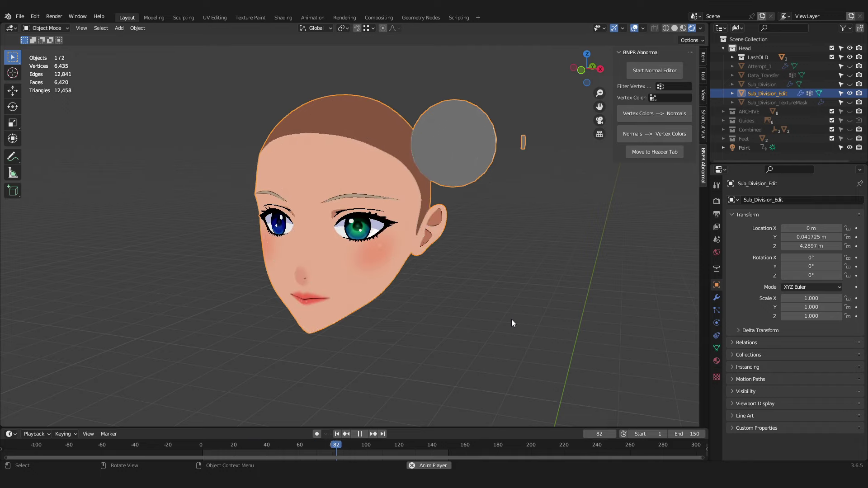
pyautogui.scroll(1, 509, 314)
pyautogui.moveTo(479, 266); pyautogui.dragTo(488, 255, button='middle')
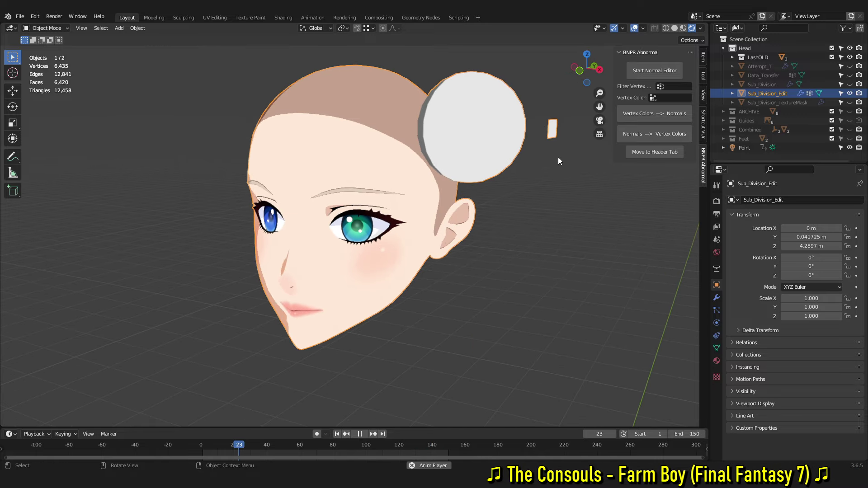
pyautogui.press('Tab')
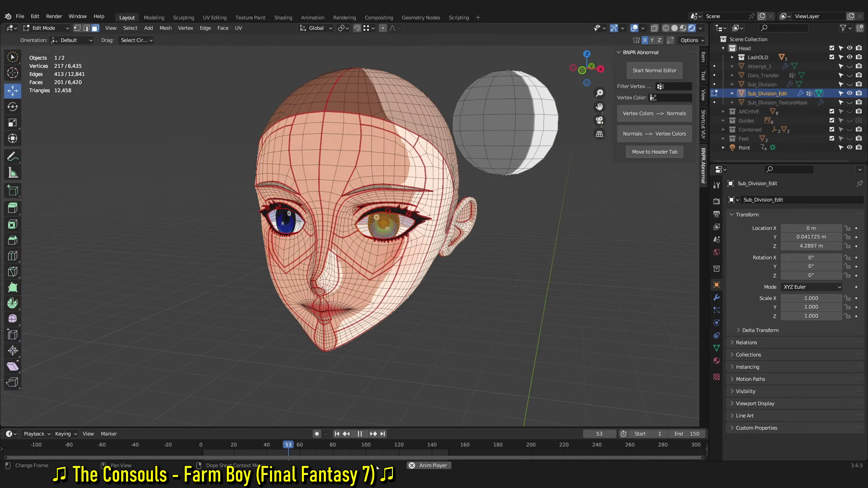
# - Pause playback at frame 68, look over the head's normals in the Abnormal editor, then exit it
pyautogui.click(360, 434)
pyautogui.moveTo(454, 235); pyautogui.dragTo(461, 235, button='middle')
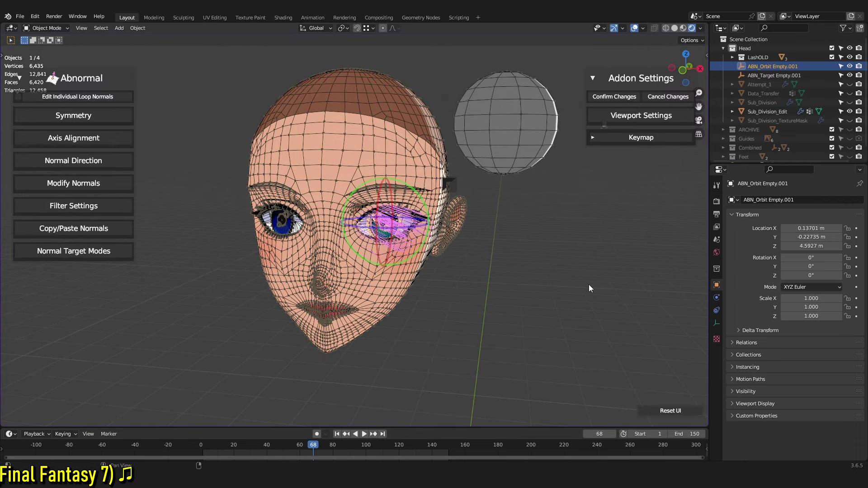
pyautogui.moveTo(62, 252)
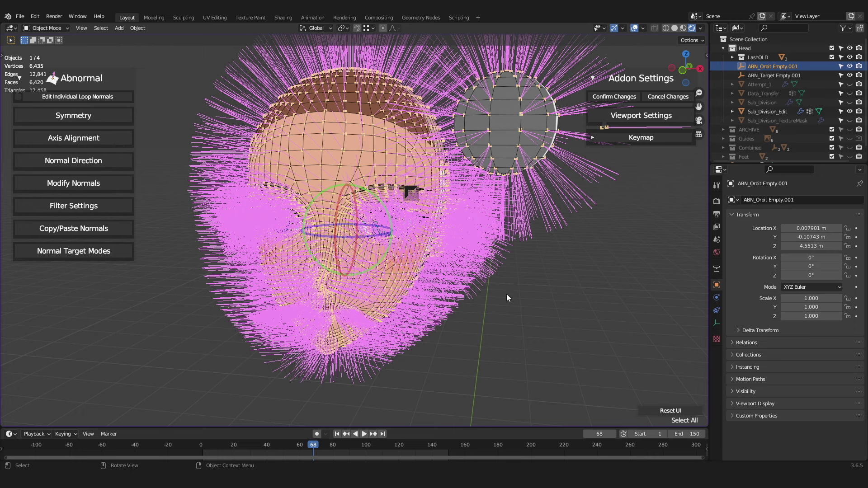
pyautogui.press('Escape')
pyautogui.moveTo(527, 303); pyautogui.dragTo(536, 304, button='middle')
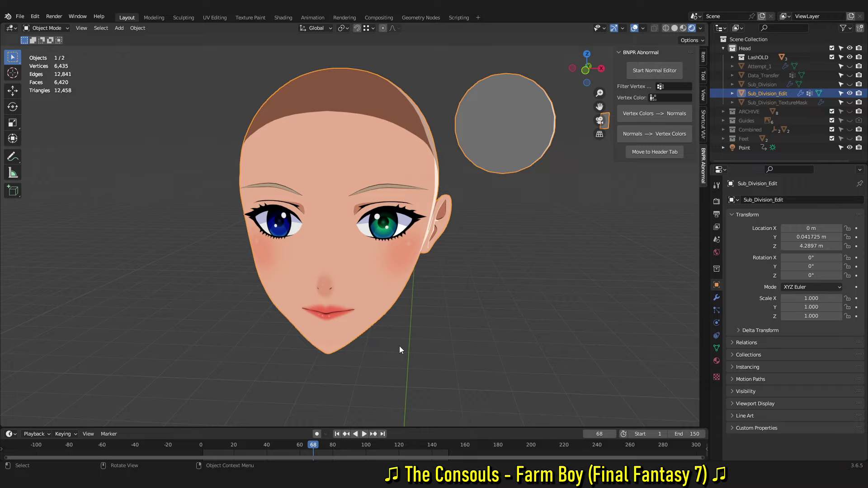
# - View the turned head in Object Mode, play to frame 115, and zoom in on the nose shadow
pyautogui.press('Tab')
pyautogui.moveTo(442, 211); pyautogui.dragTo(381, 243, button='middle')
pyautogui.press('Tab')
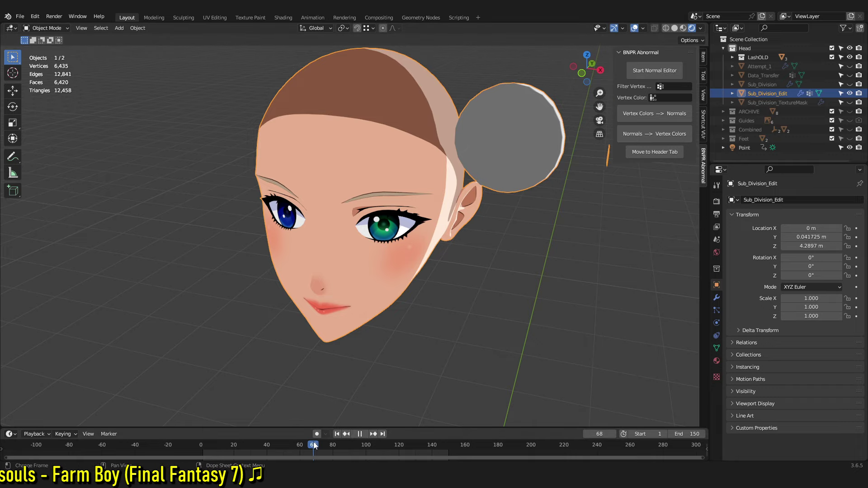
pyautogui.press('space')
pyautogui.moveTo(372, 446); pyautogui.dragTo(394, 446)
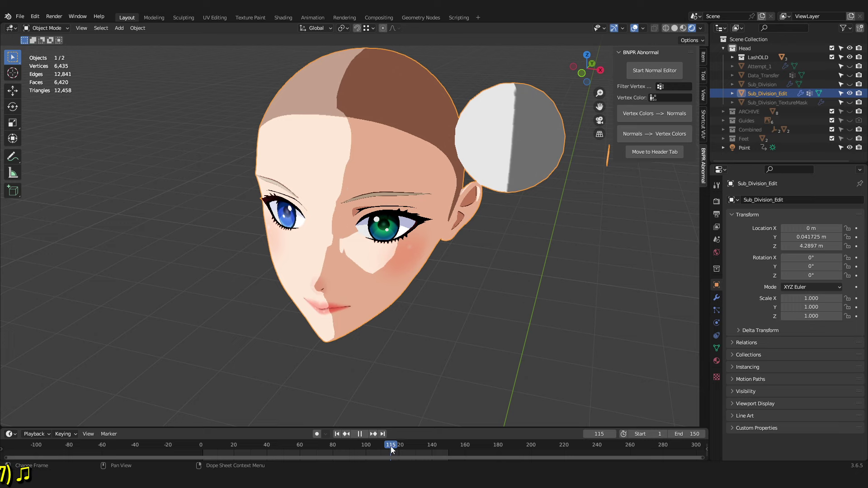
pyautogui.scroll(6, 337, 269)
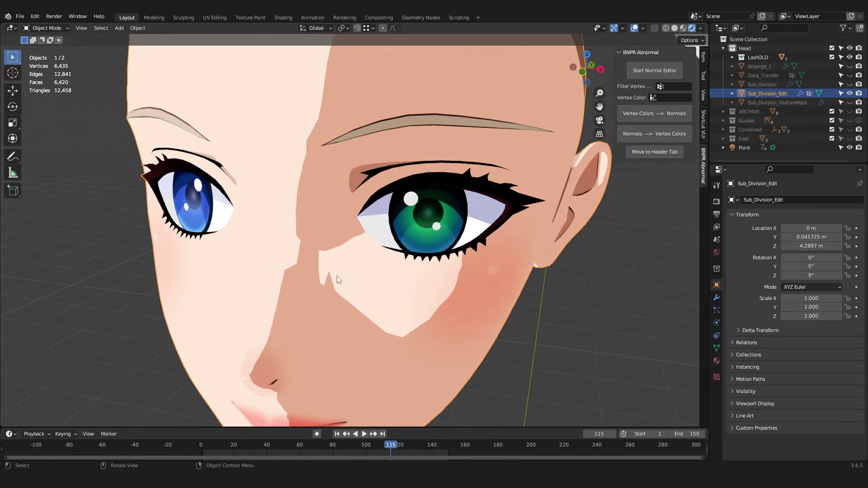